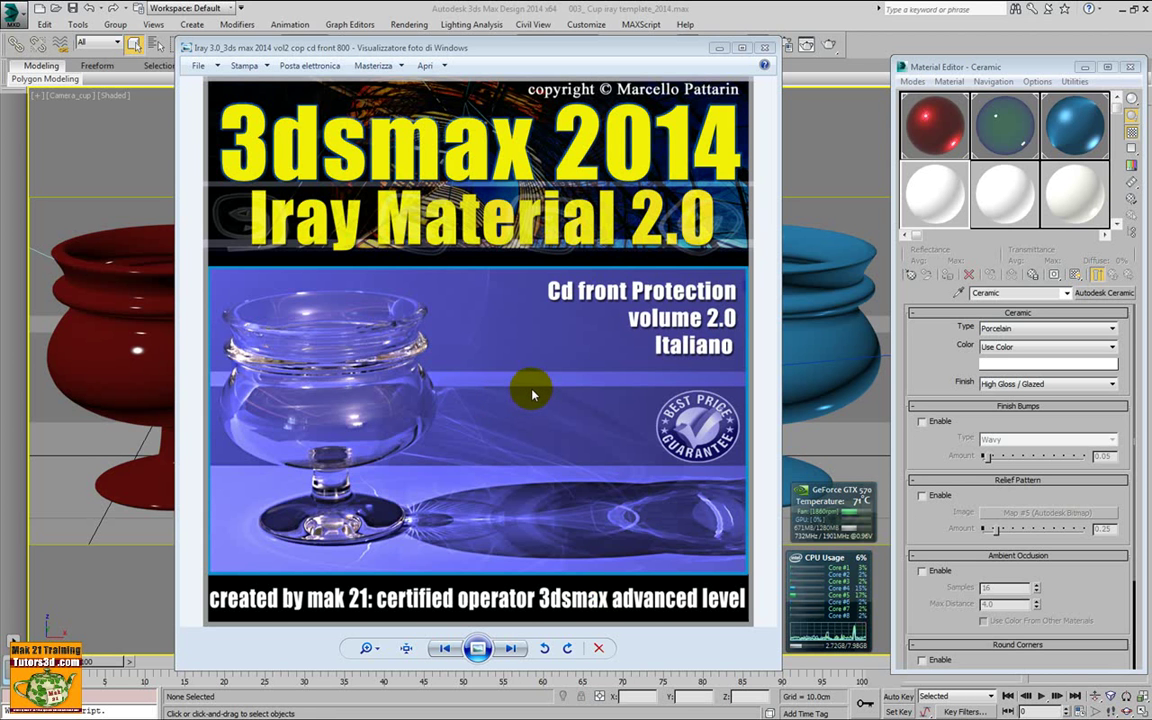
# Bring the 3ds Max three-cup scene in front of Windows Photo Viewer
pyautogui.click(816, 22)
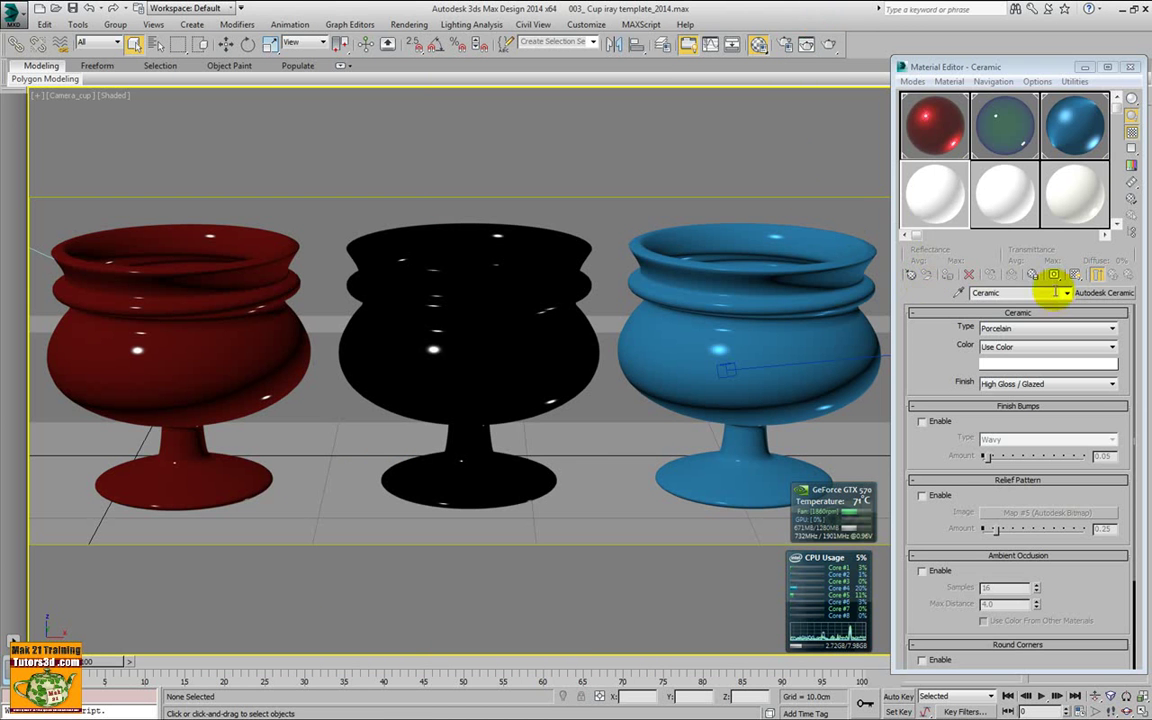
# Replace the first Ceramic material with an iray Material, then select the second Ceramic slot
pyautogui.click(1087, 293)
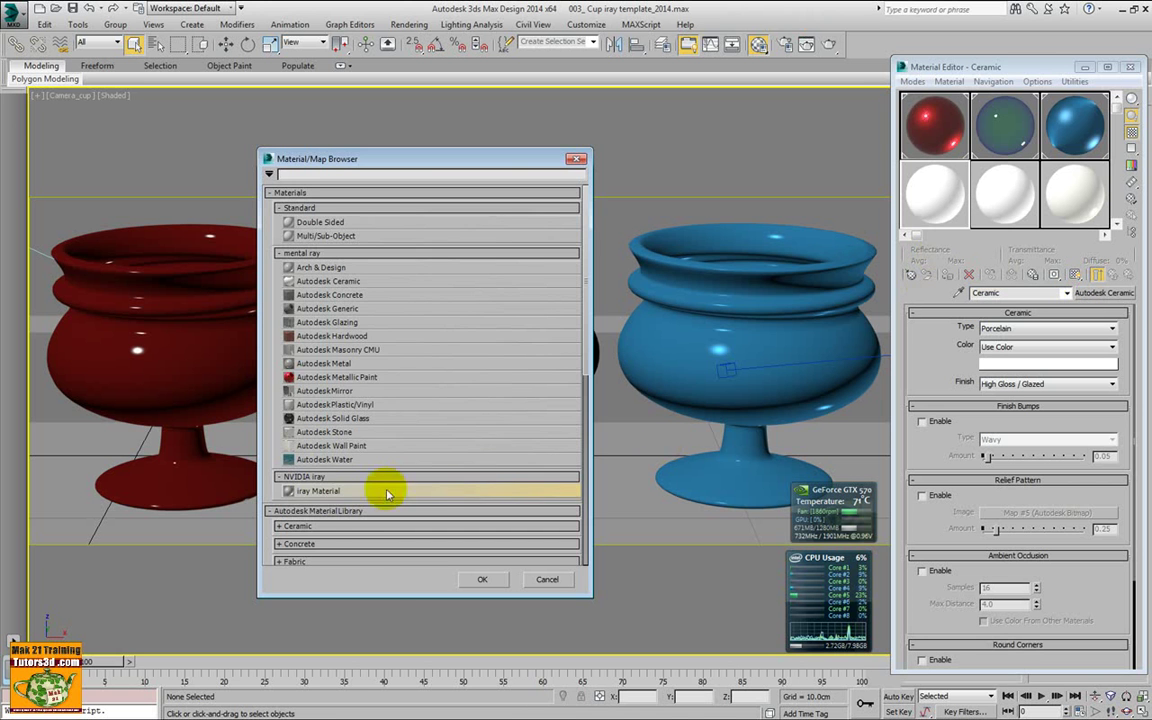
pyautogui.moveTo(445, 158); pyautogui.dragTo(543, 118)
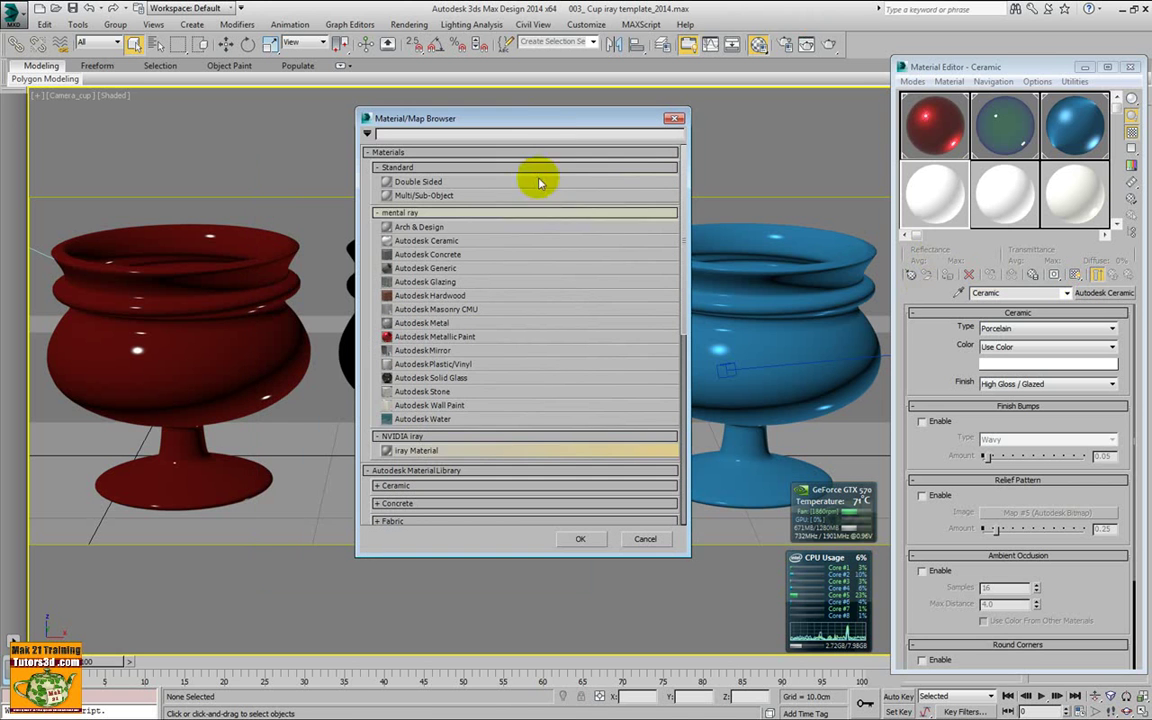
pyautogui.click(417, 455)
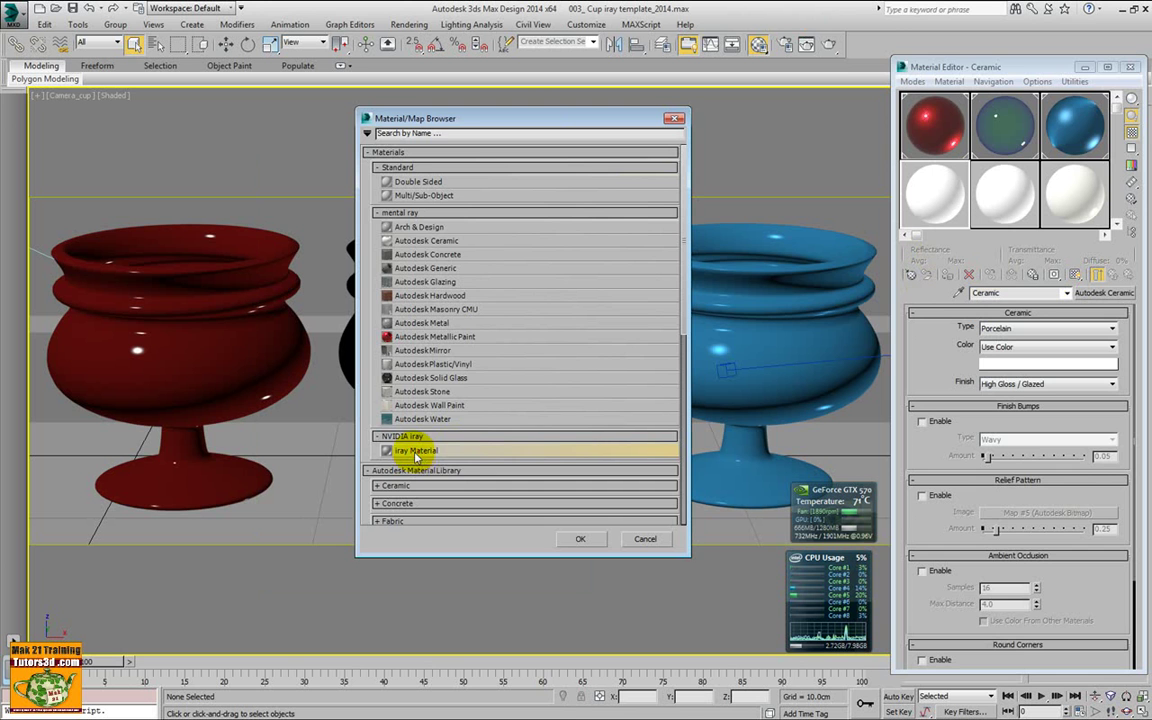
pyautogui.doubleClick(420, 453)
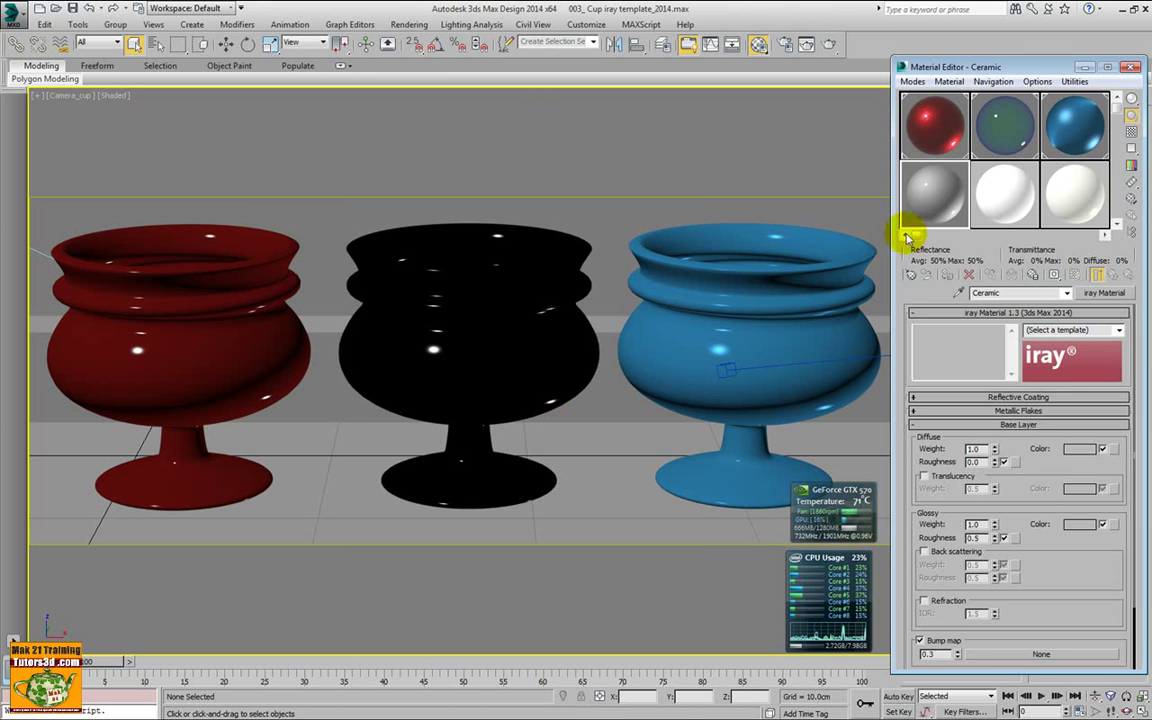
pyautogui.moveTo(830, 490); pyautogui.dragTo(718, 577)
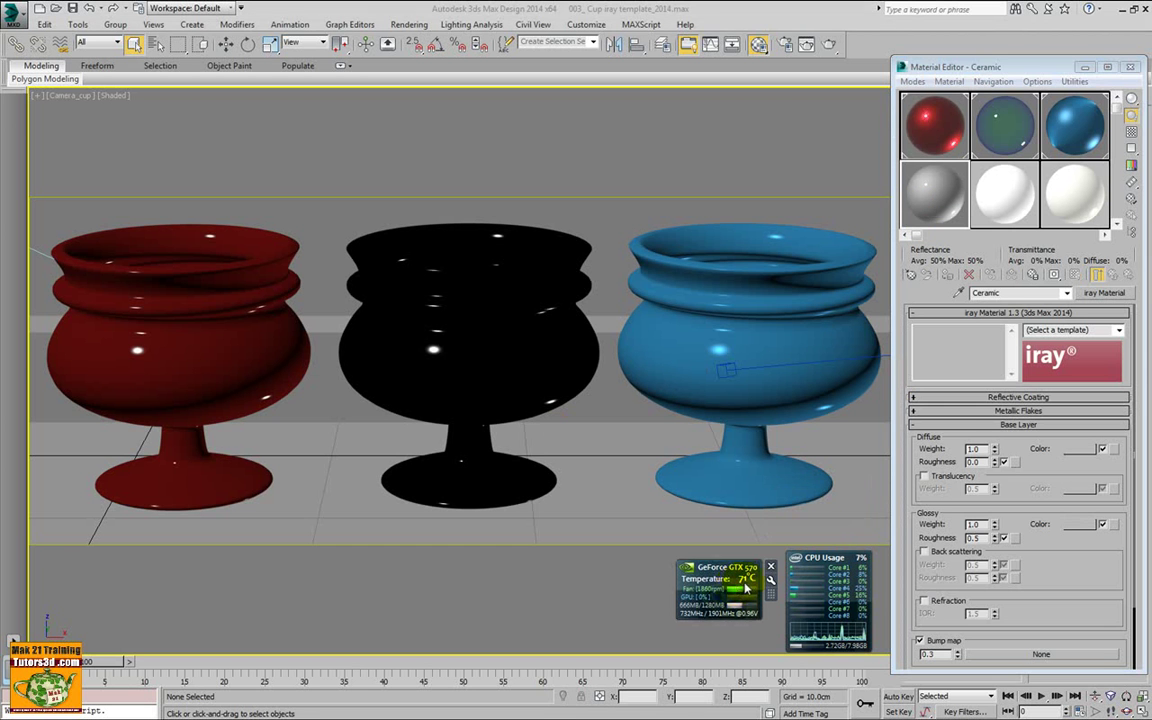
pyautogui.click(912, 425)
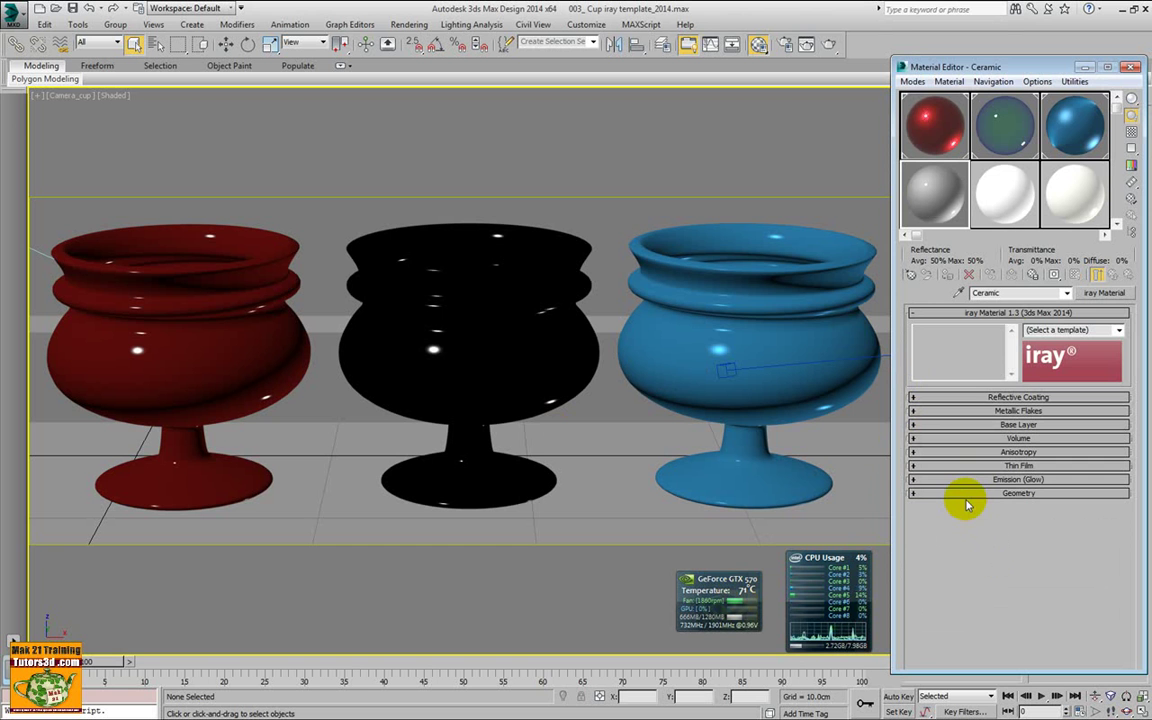
pyautogui.click(1012, 203)
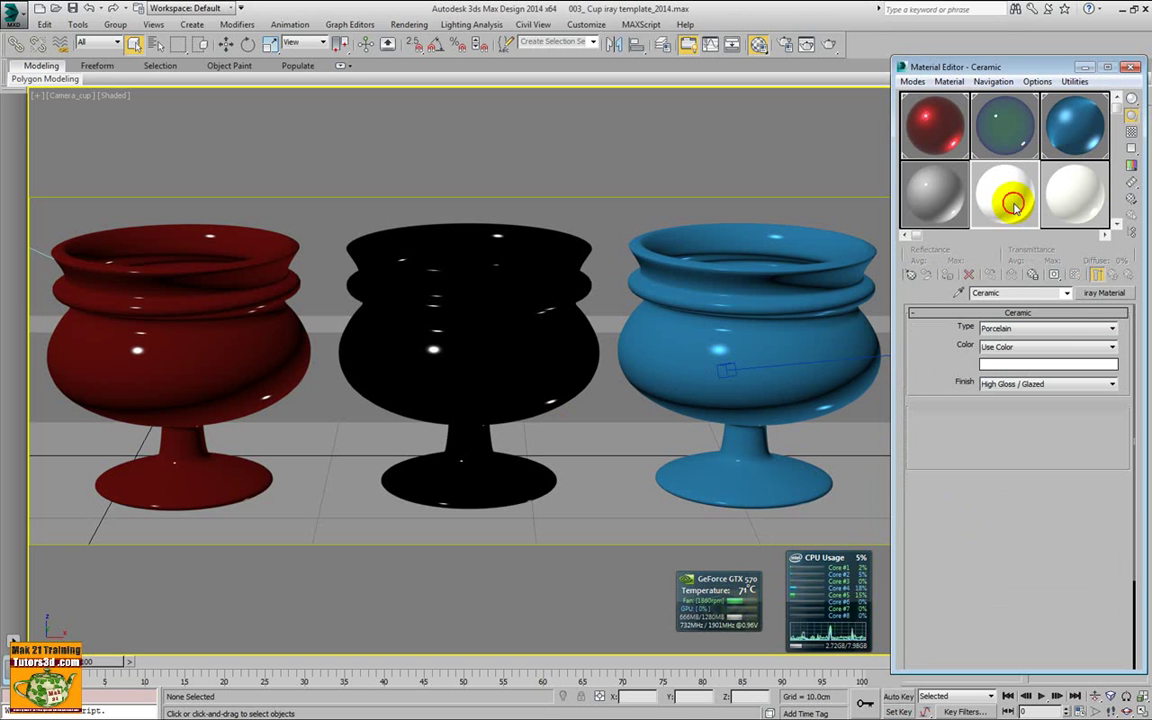
# Convert the second Ceramic material to Arch & Design, browse its rollouts, then show Reflective Coating
pyautogui.click(1104, 292)
pyautogui.doubleClick(447, 227)
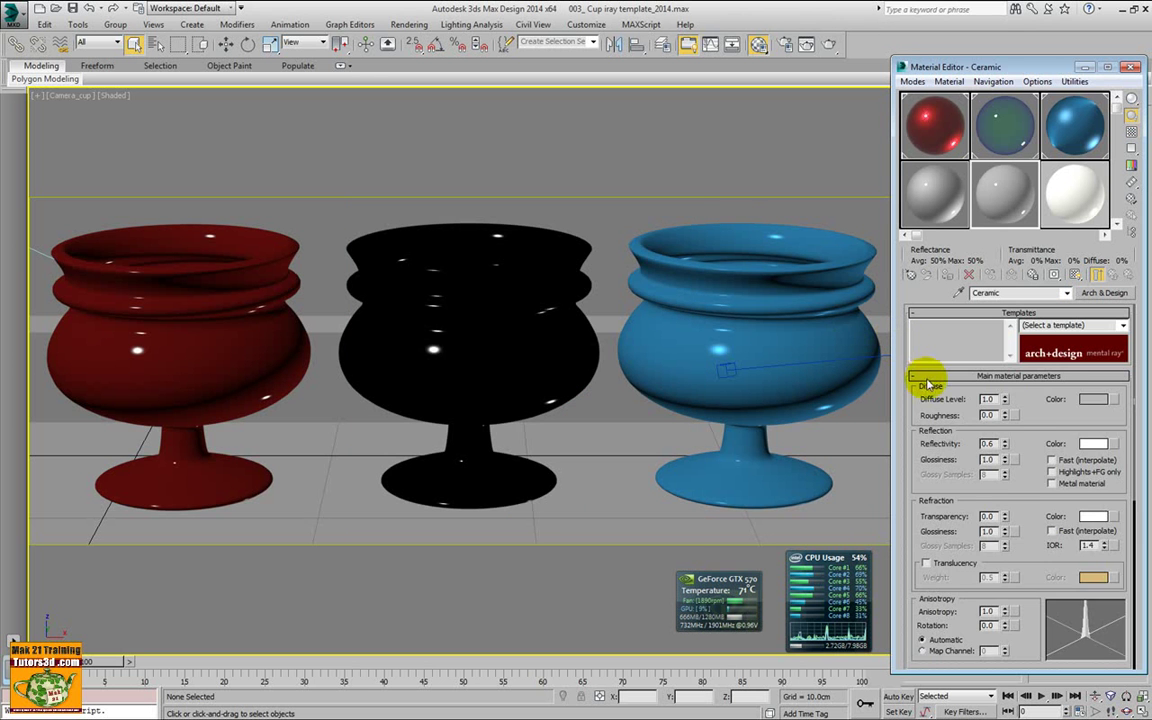
pyautogui.click(920, 389)
pyautogui.click(918, 389)
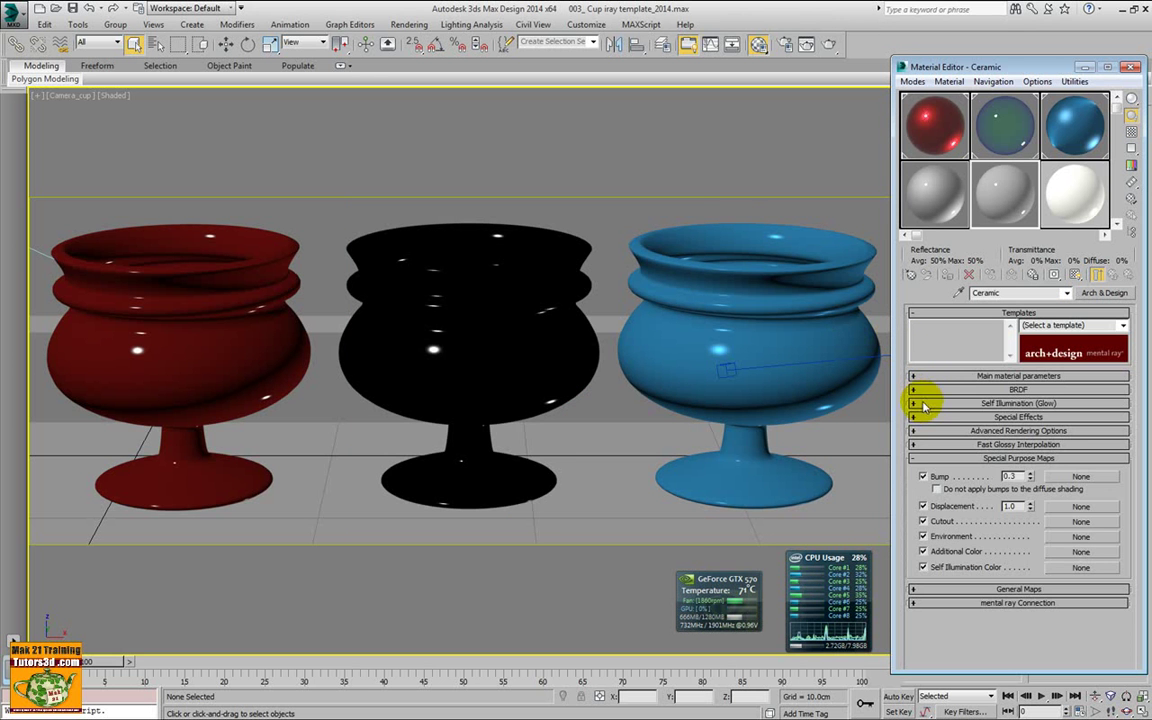
pyautogui.click(916, 458)
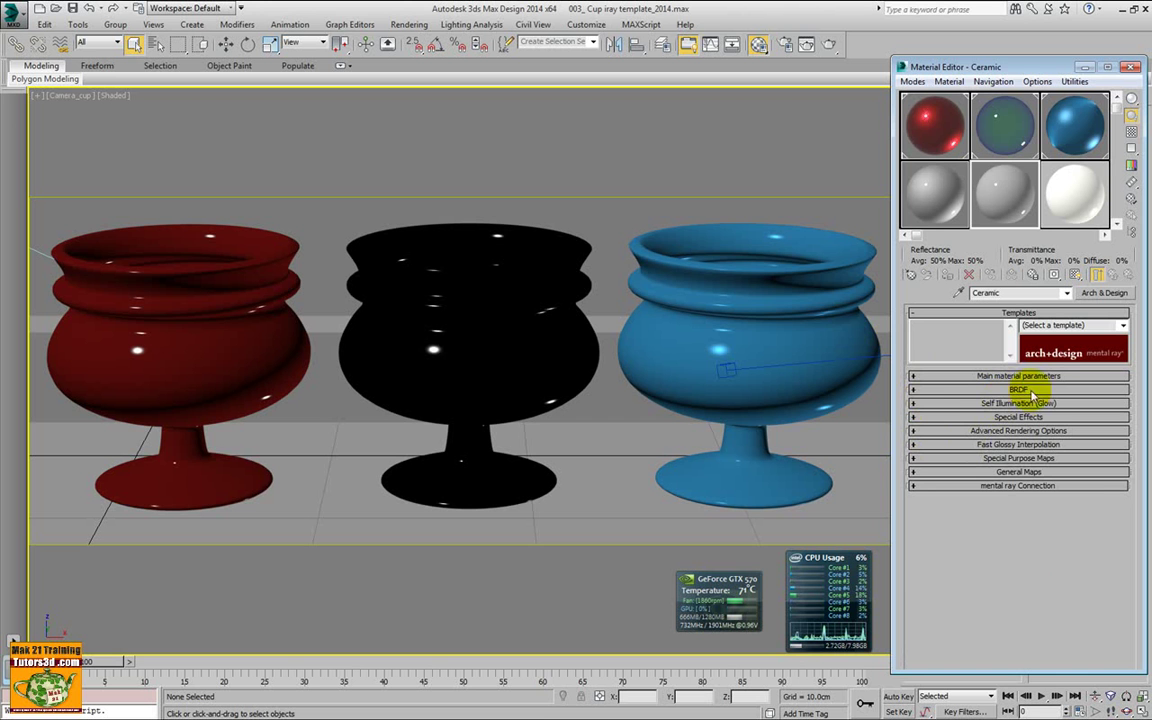
pyautogui.click(914, 377)
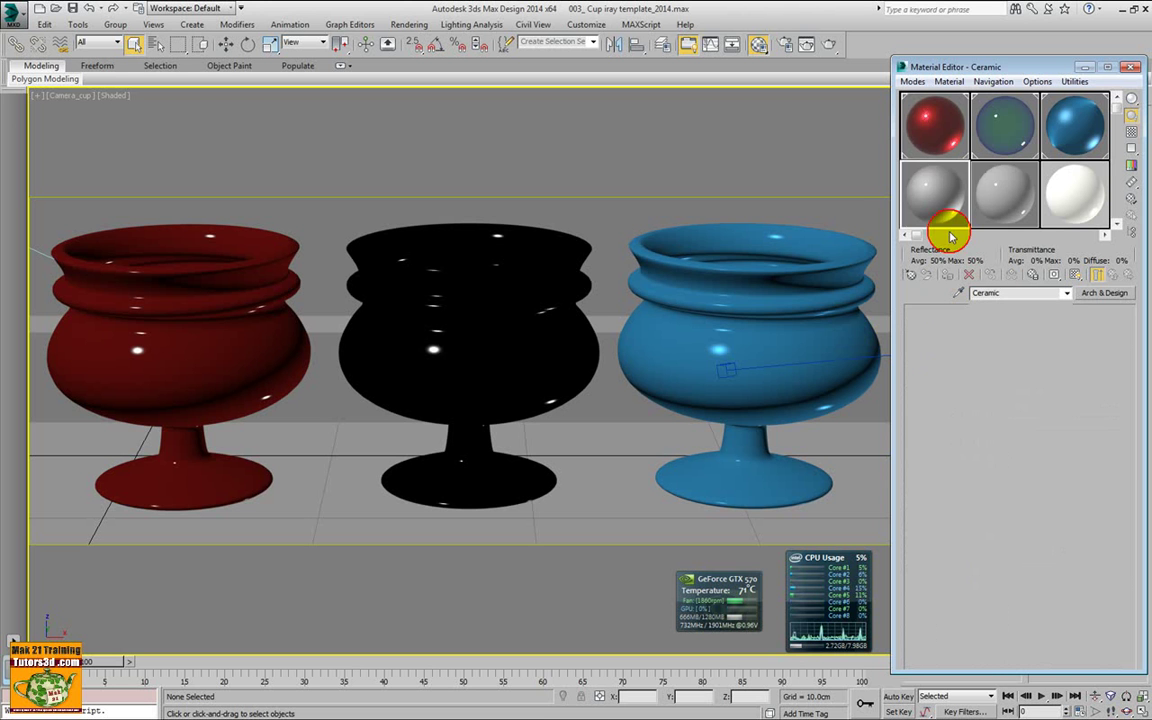
pyautogui.click(950, 397)
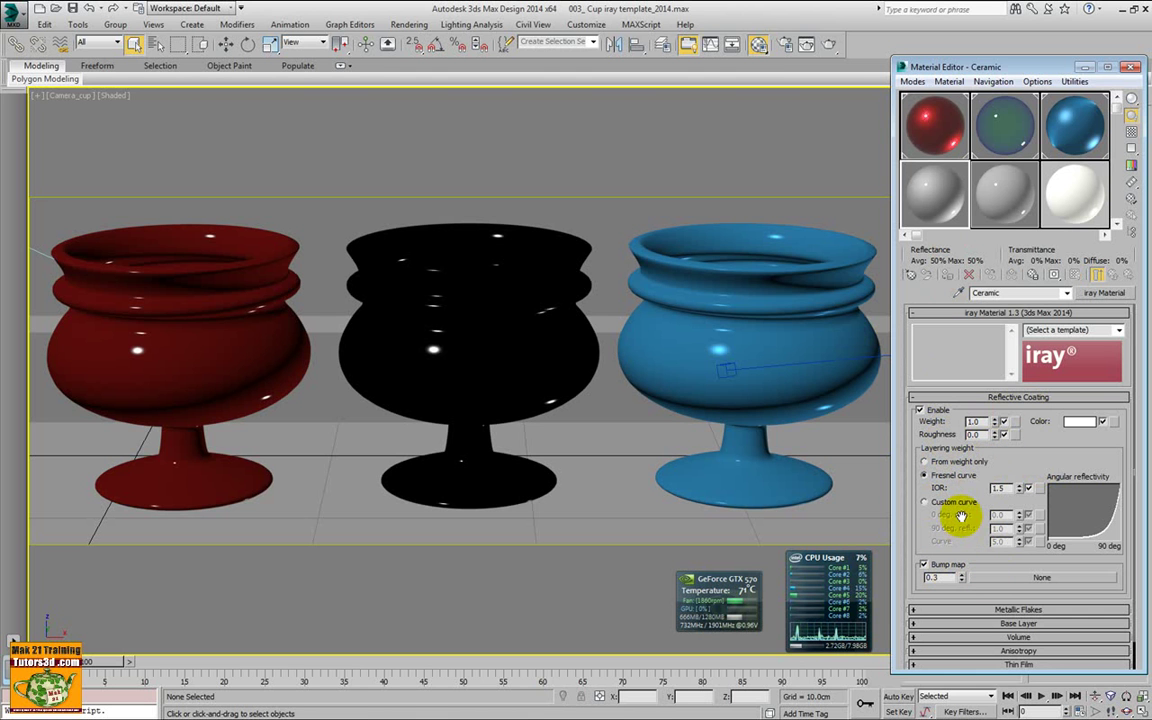
# Collapse Reflective Coating and expand Metallic Flakes, showing flake size 0.01cm and strength 1.0
pyautogui.click(920, 397)
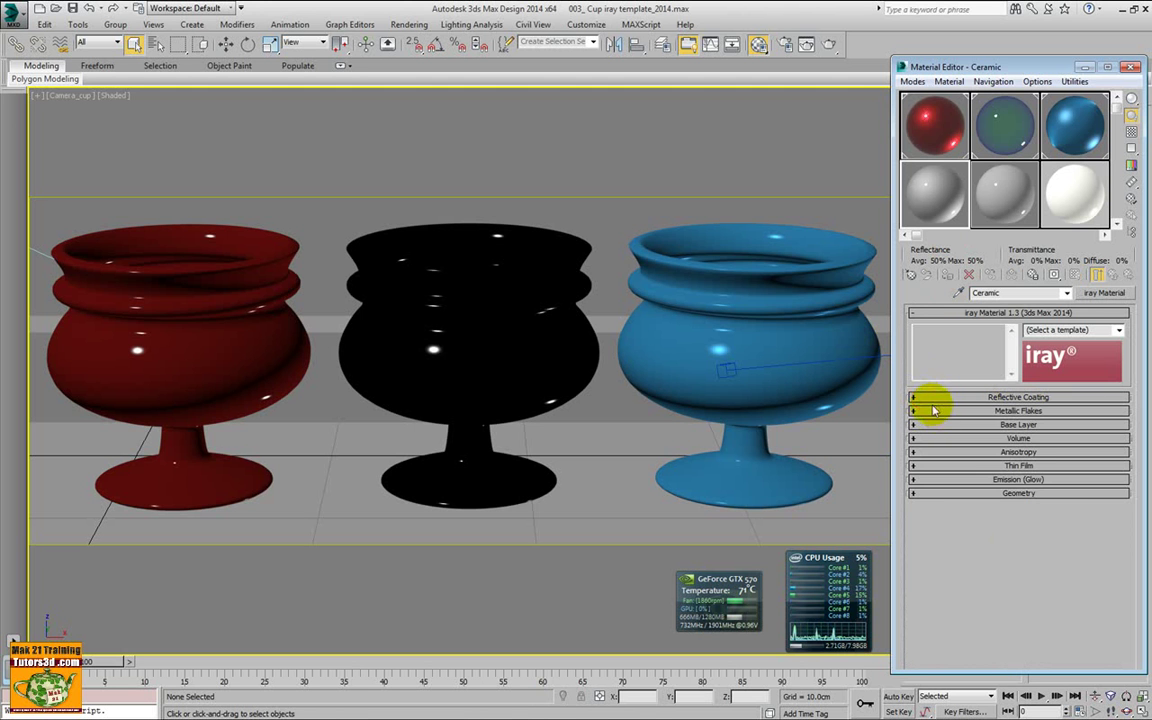
pyautogui.click(938, 410)
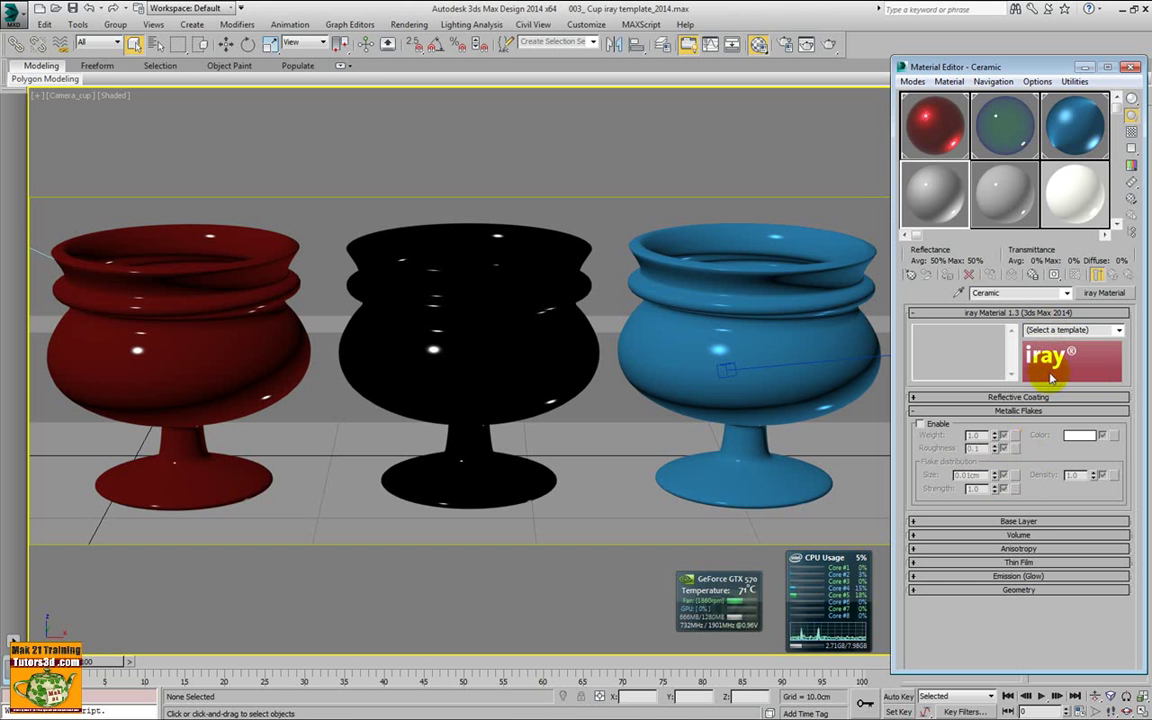
# Apply the Diamond template to the iray material and expand its Base Layer rollout
pyautogui.click(1119, 330)
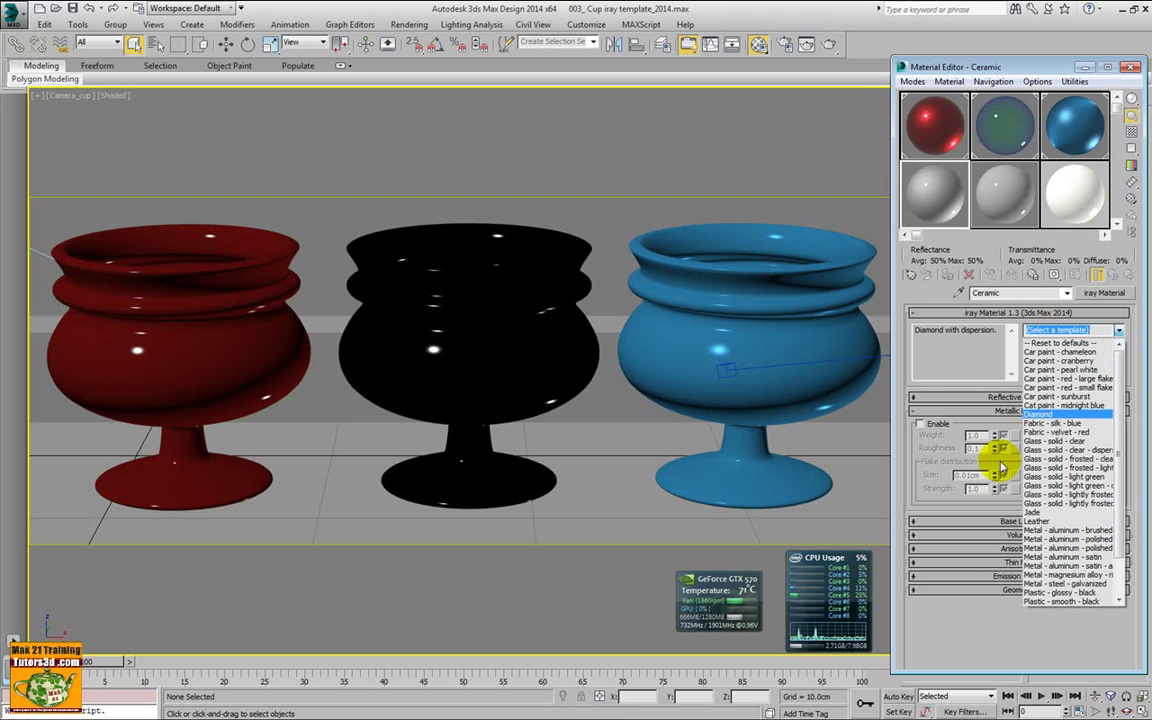
pyautogui.click(901, 451)
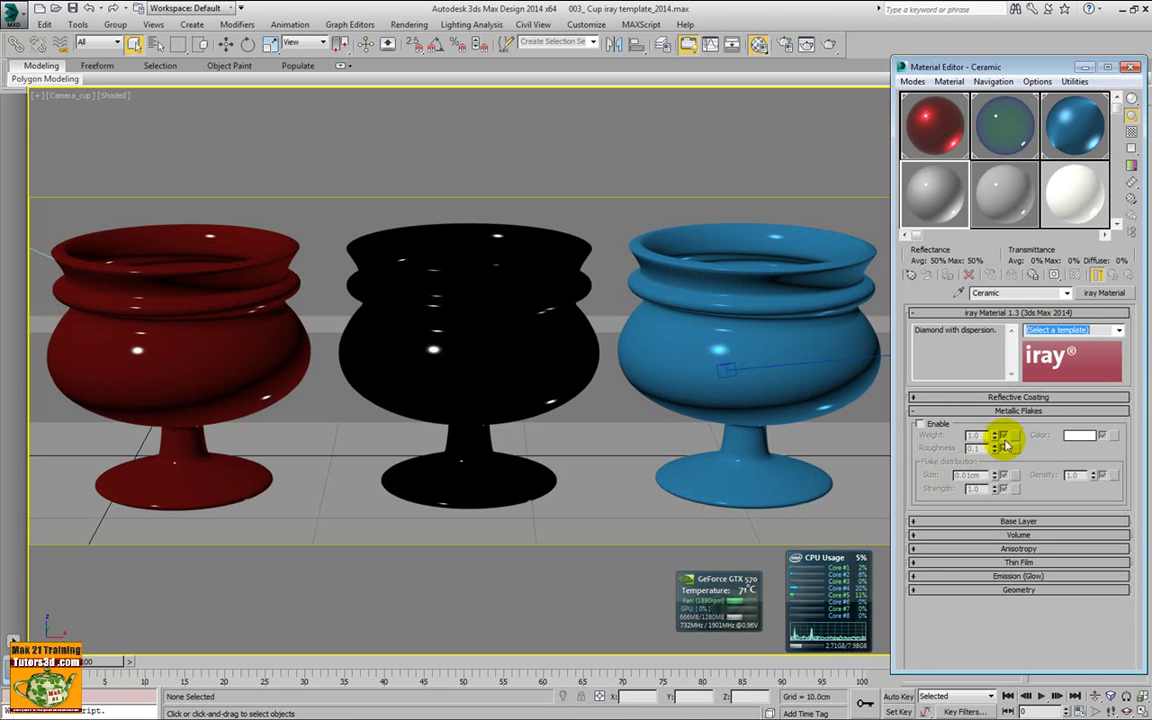
pyautogui.click(928, 412)
pyautogui.click(957, 425)
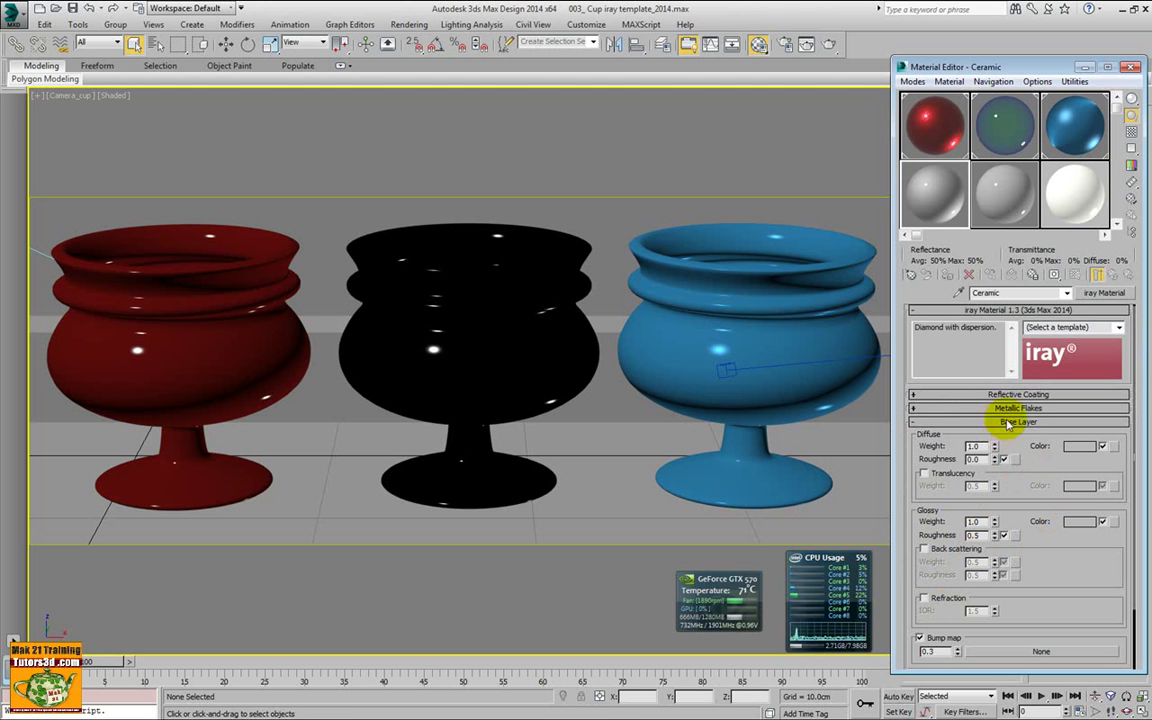
# Swap the Base Layer rollout for the Volume rollout with absorption, scattering and dispersion settings
pyautogui.click(944, 423)
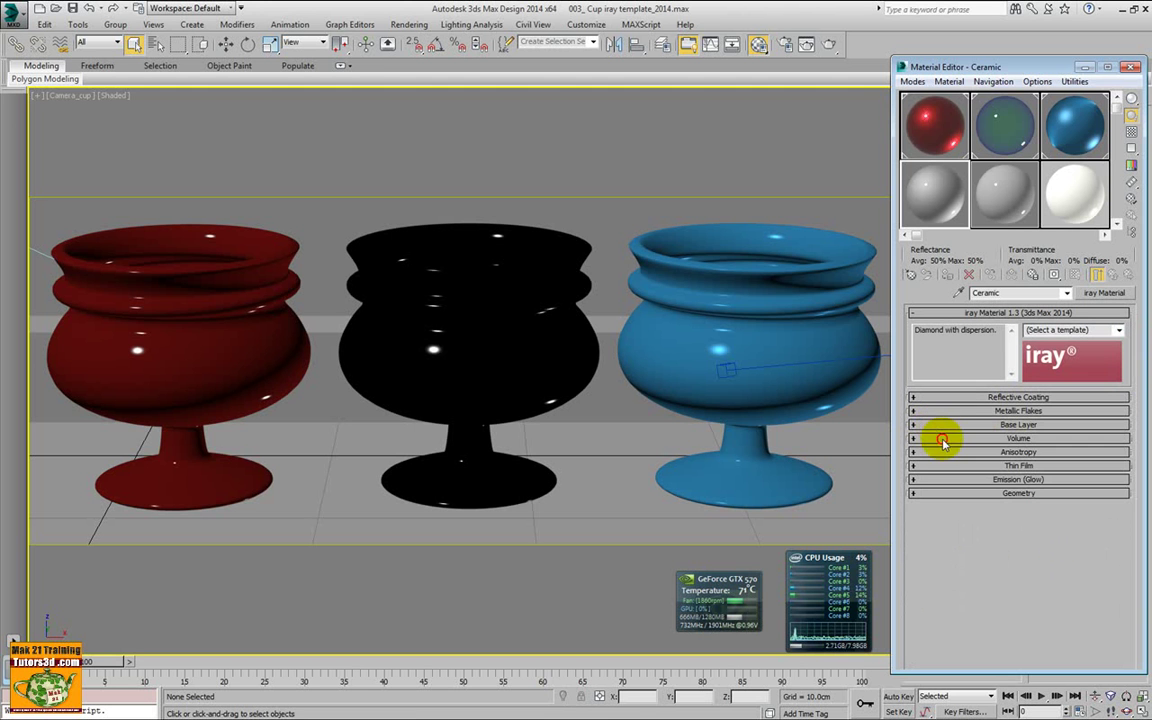
pyautogui.click(944, 438)
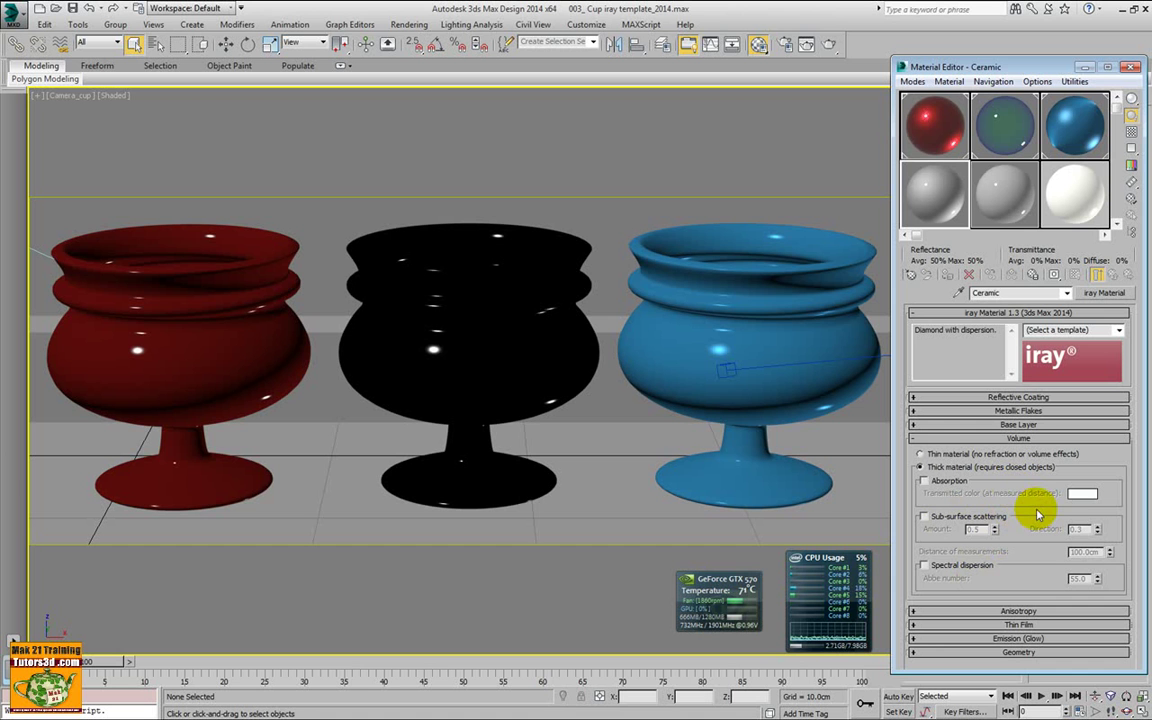
# Inspect the Anisotropy rollout, then open the Thin Film settings with 300.0 nm thickness
pyautogui.click(927, 439)
pyautogui.click(938, 452)
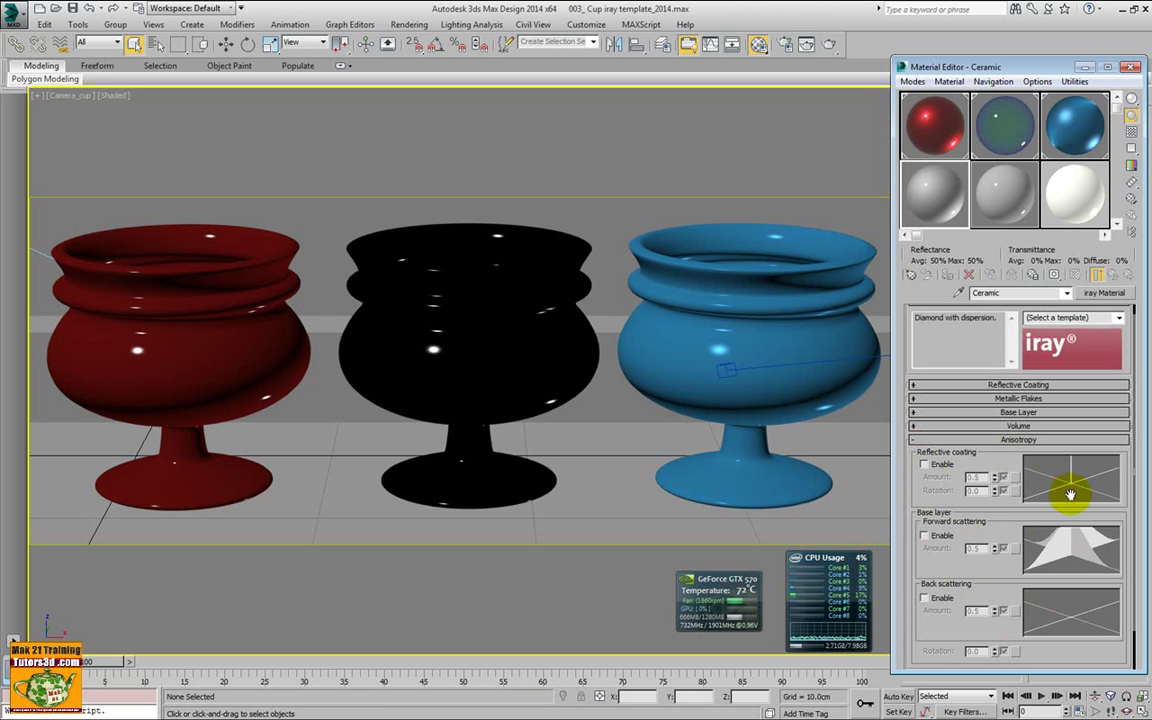
pyautogui.click(930, 440)
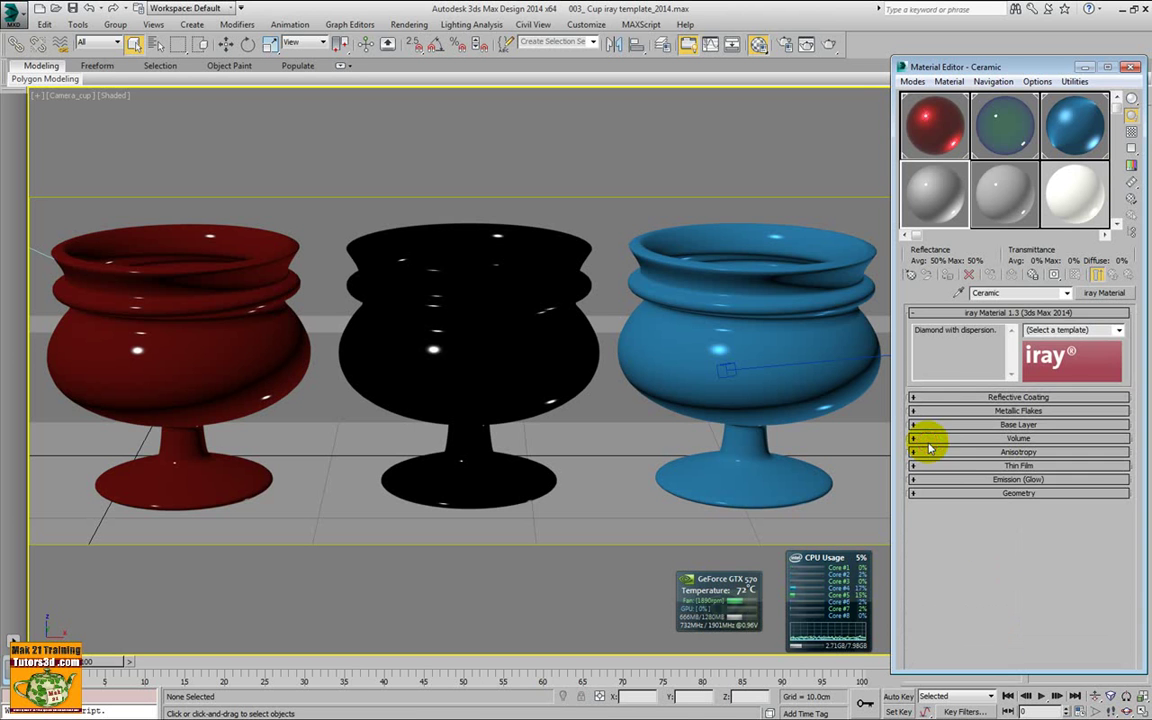
pyautogui.click(988, 466)
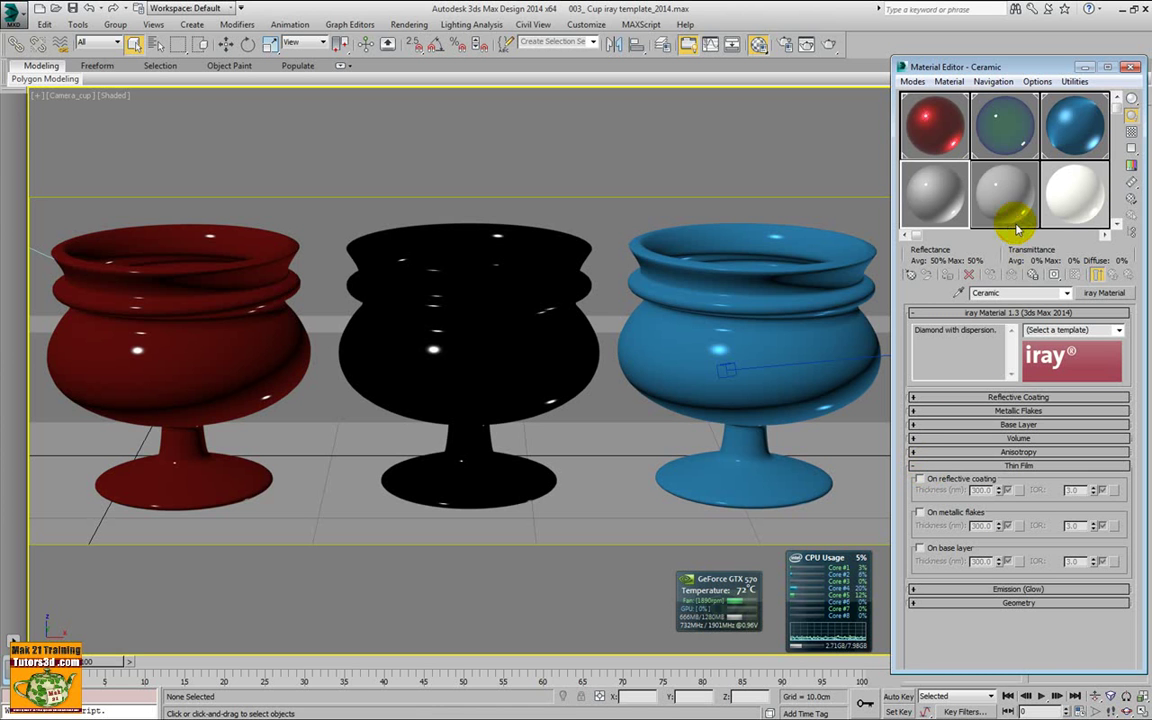
# Toggle the Arch & Design Metal material option, then open the diamond material's Emission (Glow) rollout
pyautogui.click(940, 222)
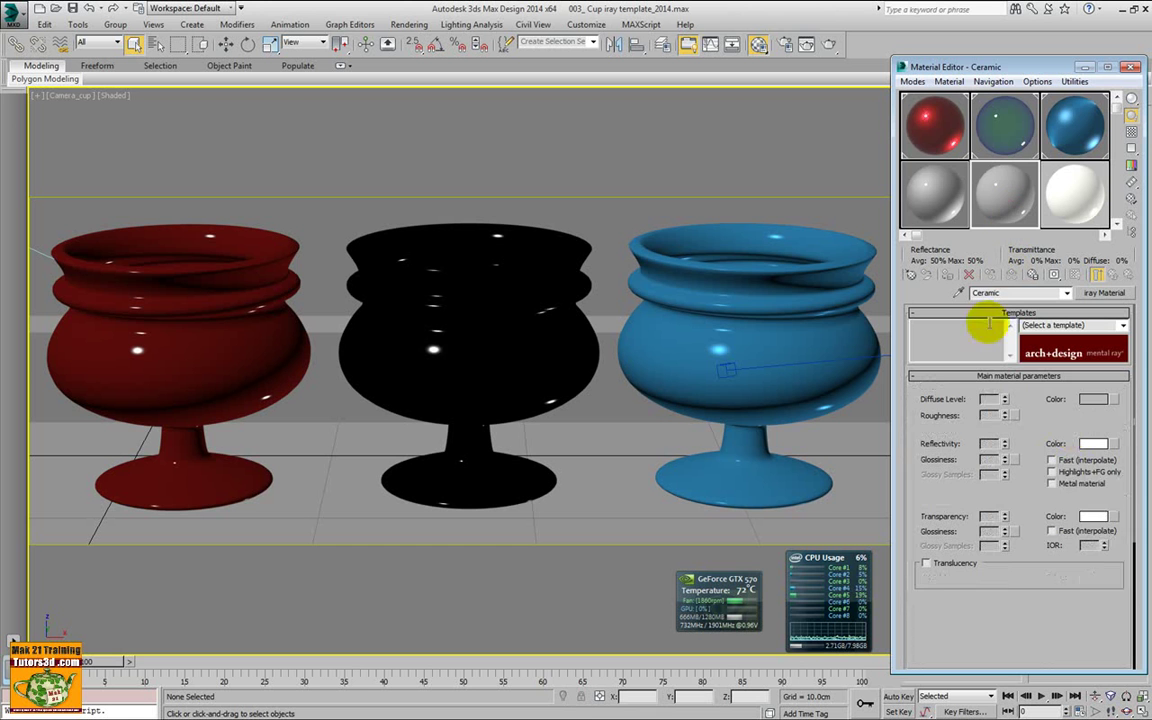
pyautogui.click(1090, 484)
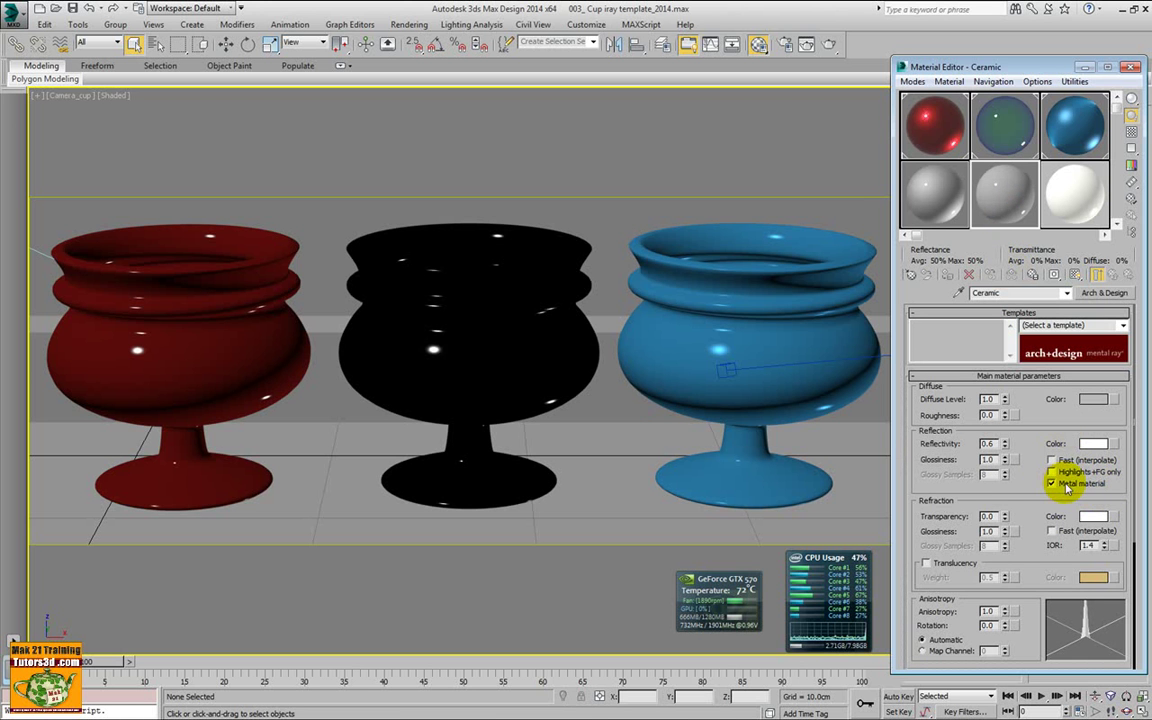
pyautogui.click(938, 224)
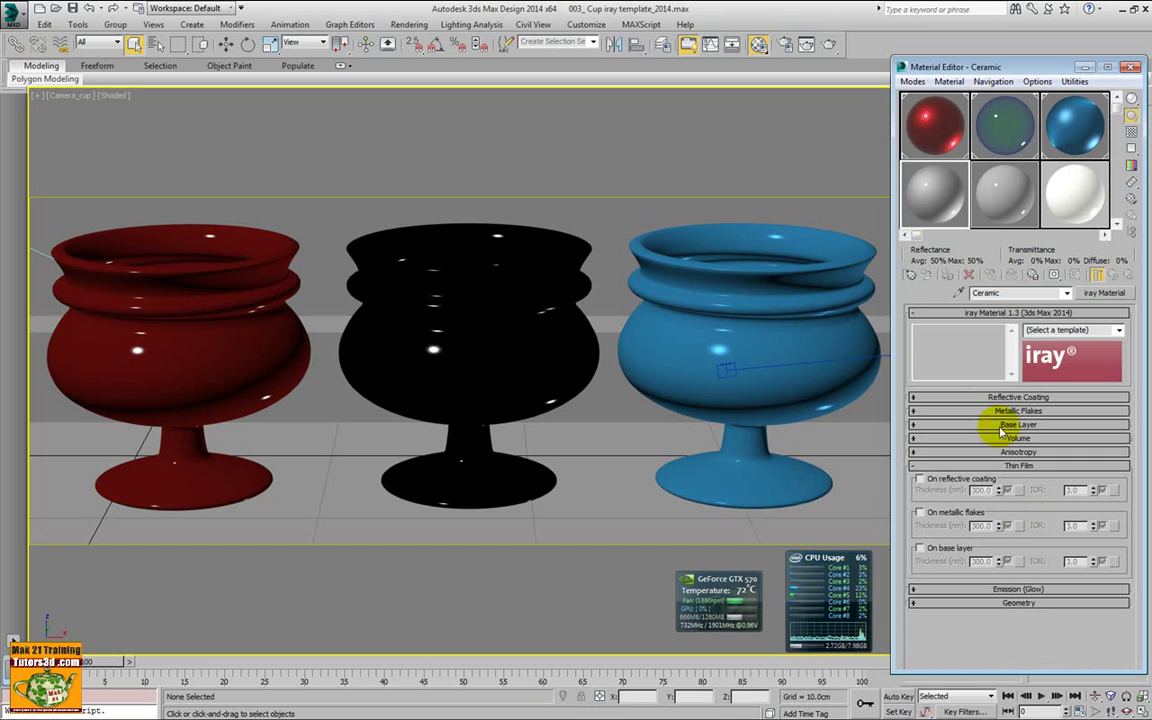
pyautogui.click(918, 465)
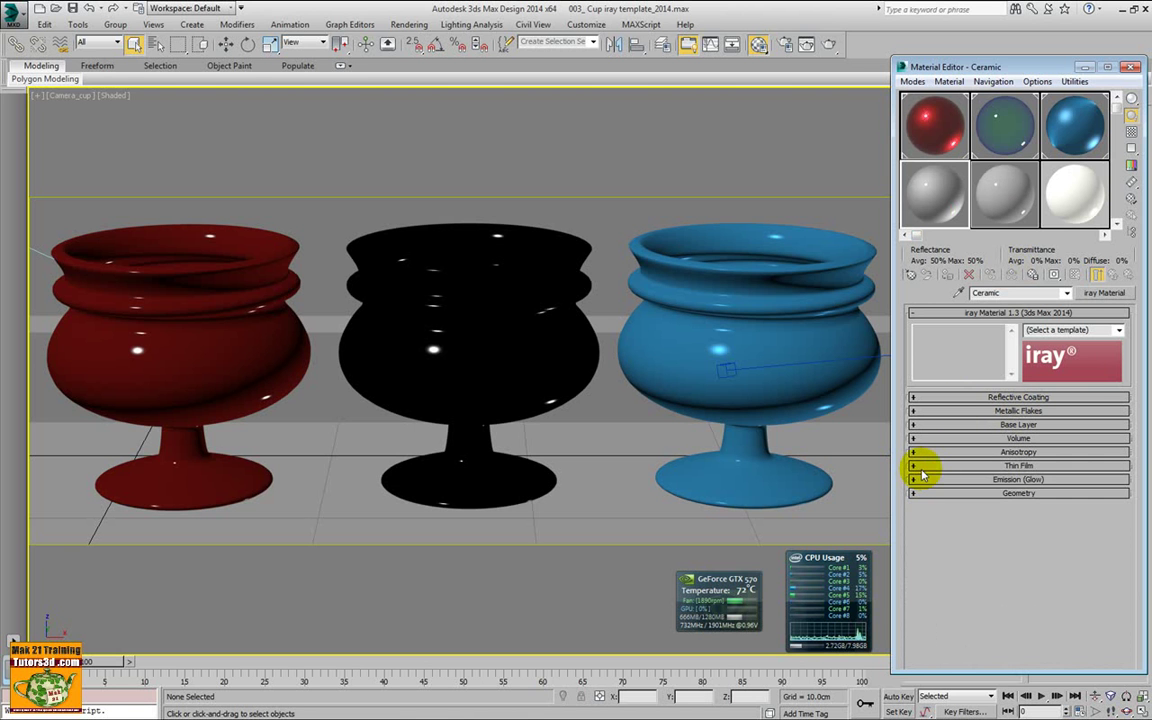
pyautogui.click(920, 479)
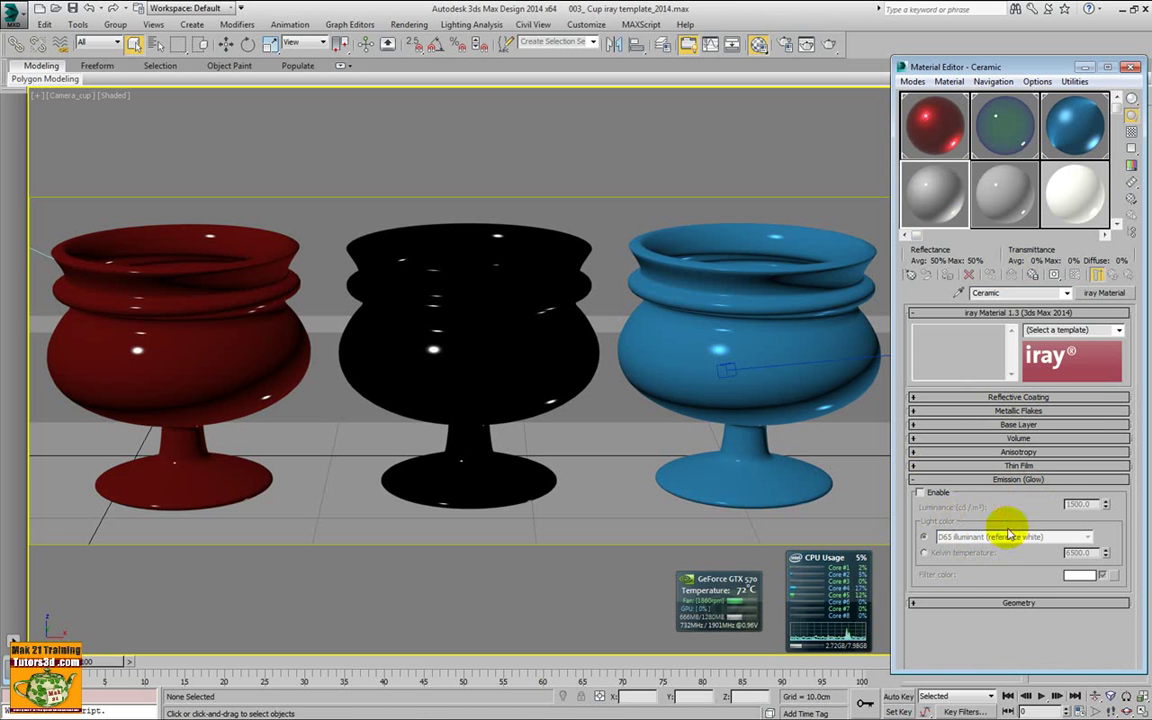
# Collapse Emission (Glow), then expand and collapse Geometry to view cutout, displacement and rounded corners
pyautogui.click(930, 479)
pyautogui.click(954, 494)
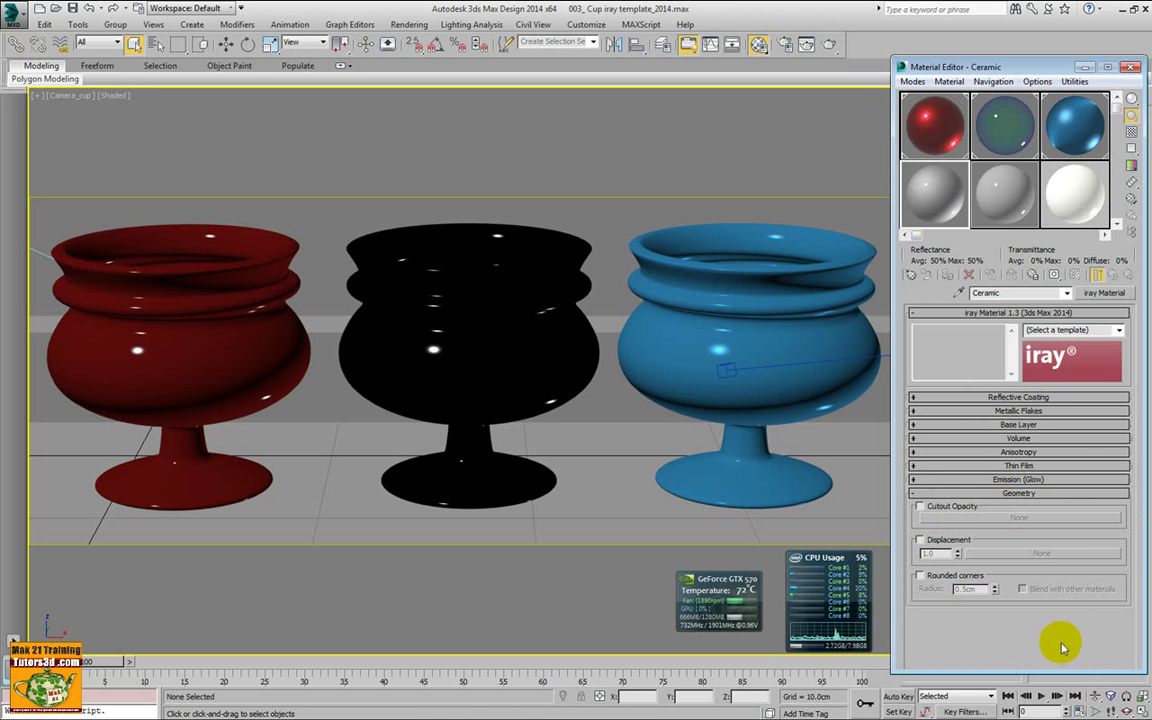
pyautogui.click(919, 493)
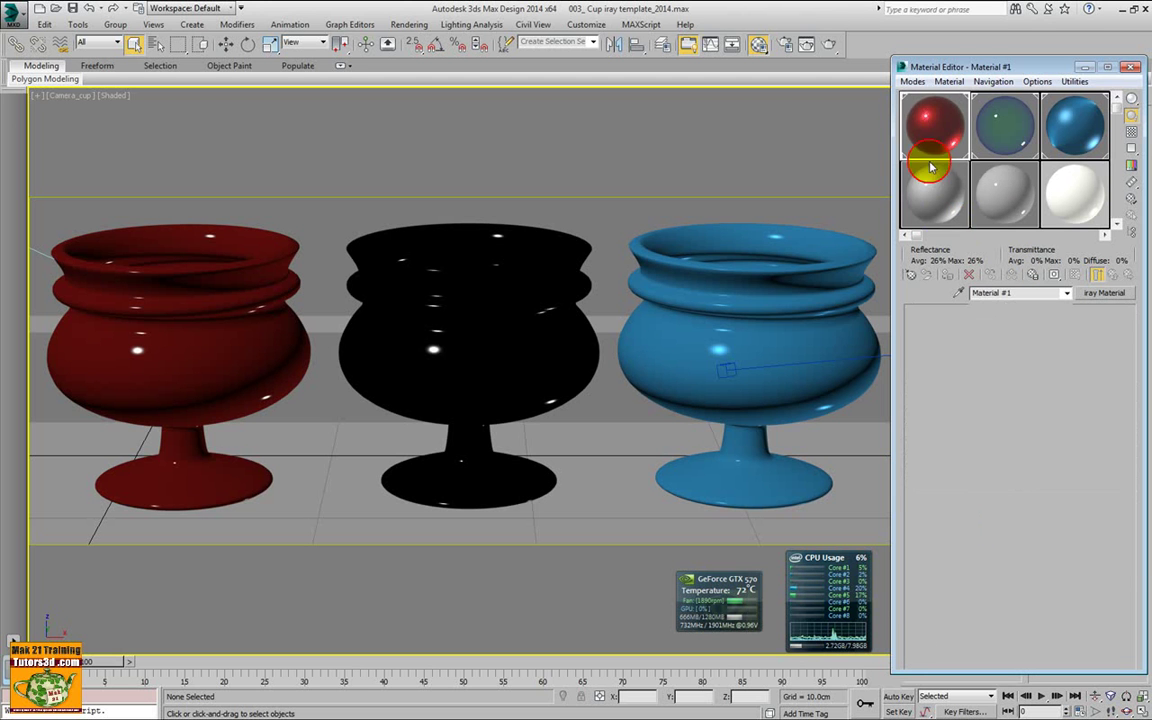
# Select Material #1's slot and browse the iray template list without applying a template
pyautogui.click(1005, 125)
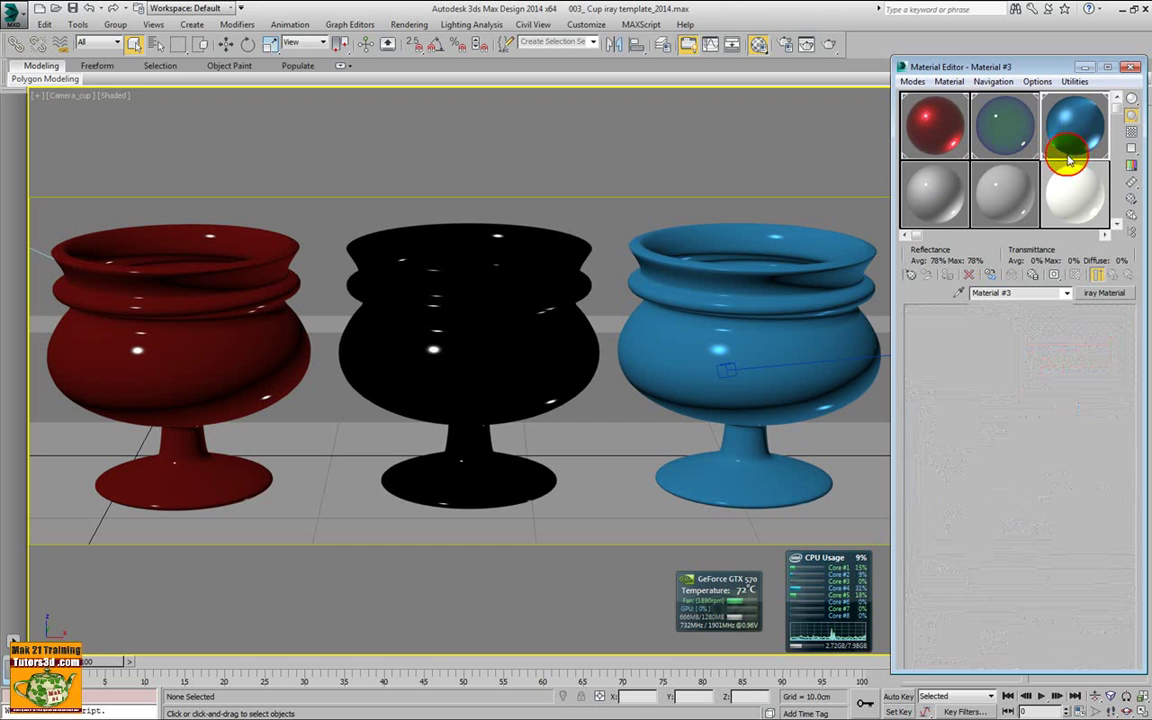
pyautogui.click(932, 198)
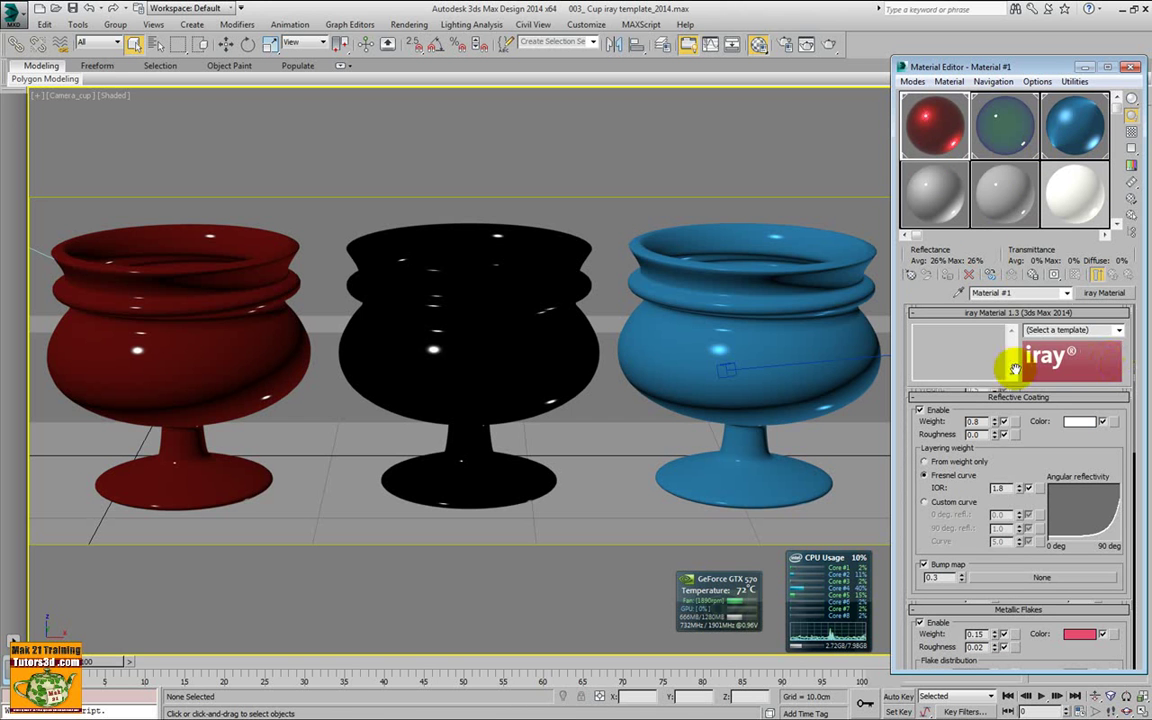
pyautogui.click(1118, 331)
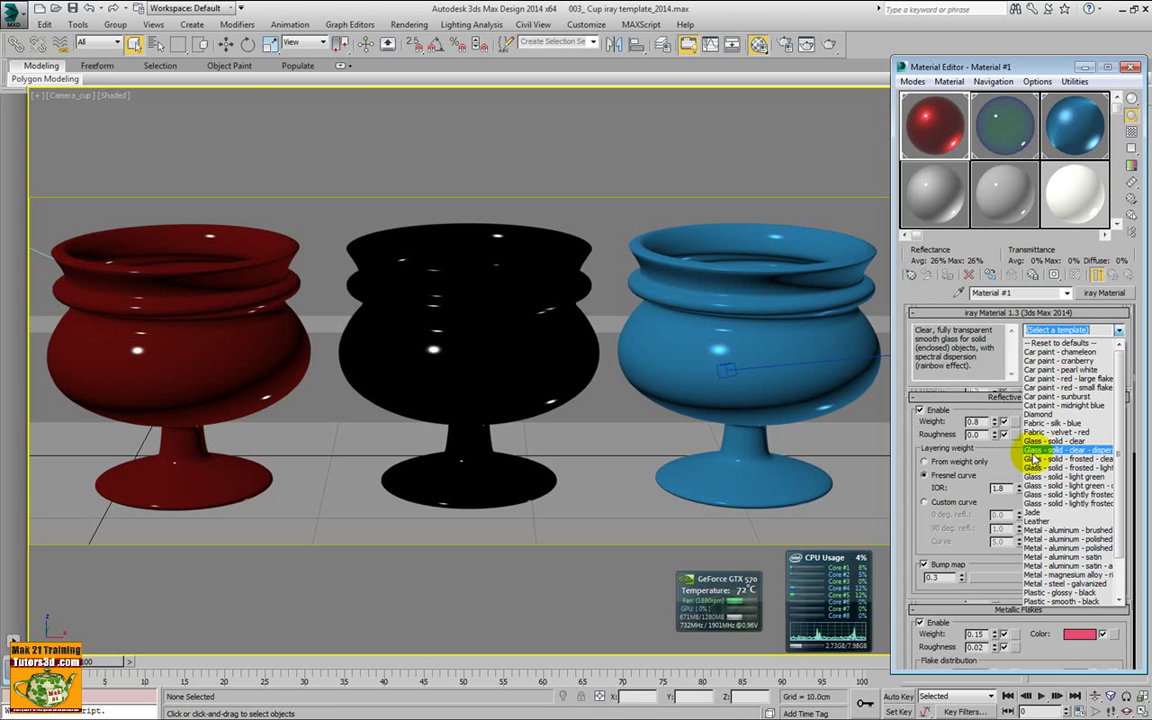
pyautogui.click(928, 292)
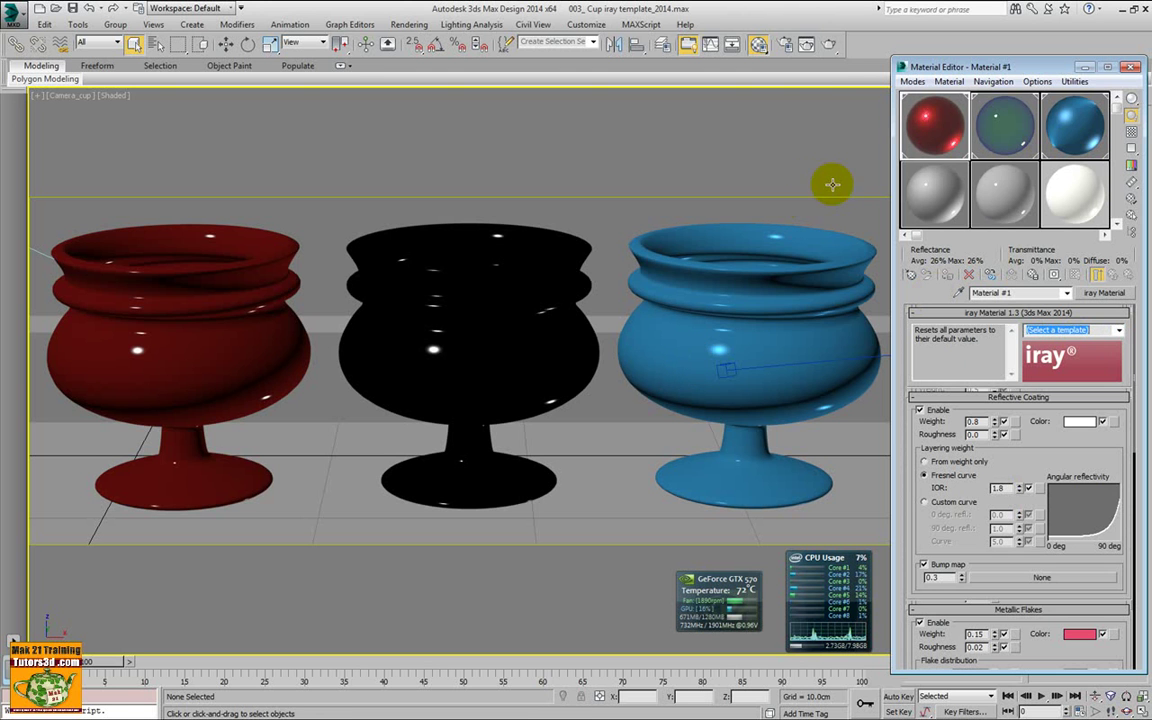
pyautogui.click(808, 44)
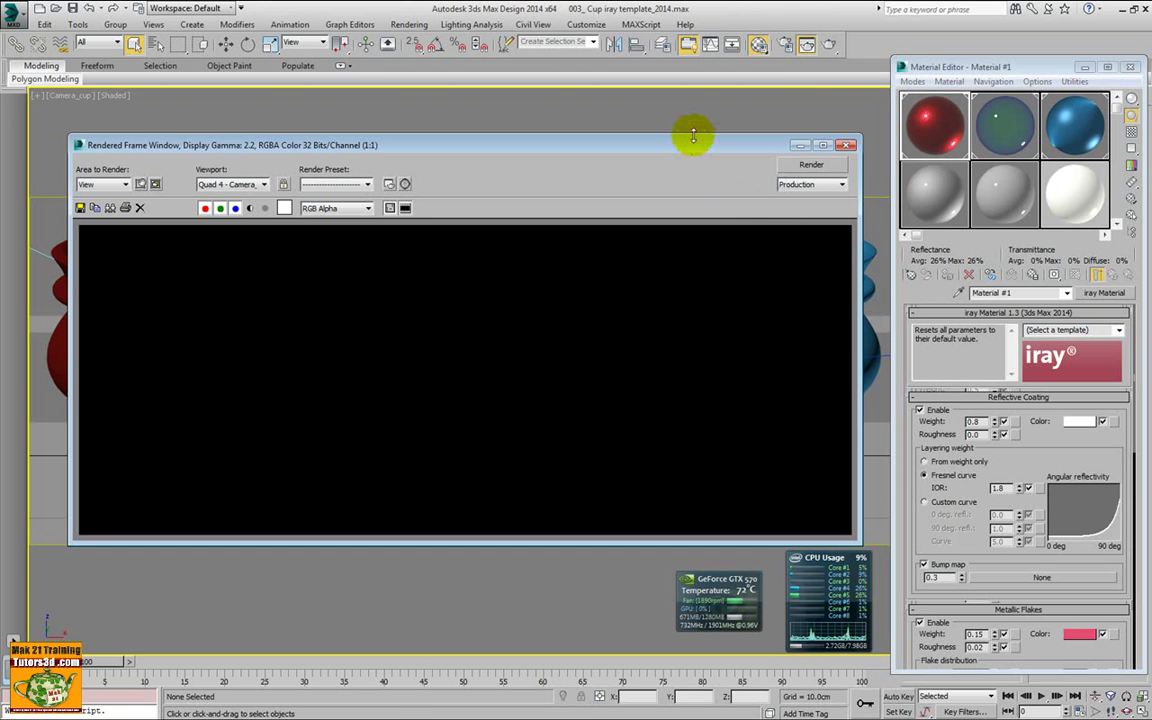
# Start an iray render of the red, chrome and blue cups, cancel it, and close the render and Material Editor windows
pyautogui.moveTo(691, 132); pyautogui.dragTo(657, 122)
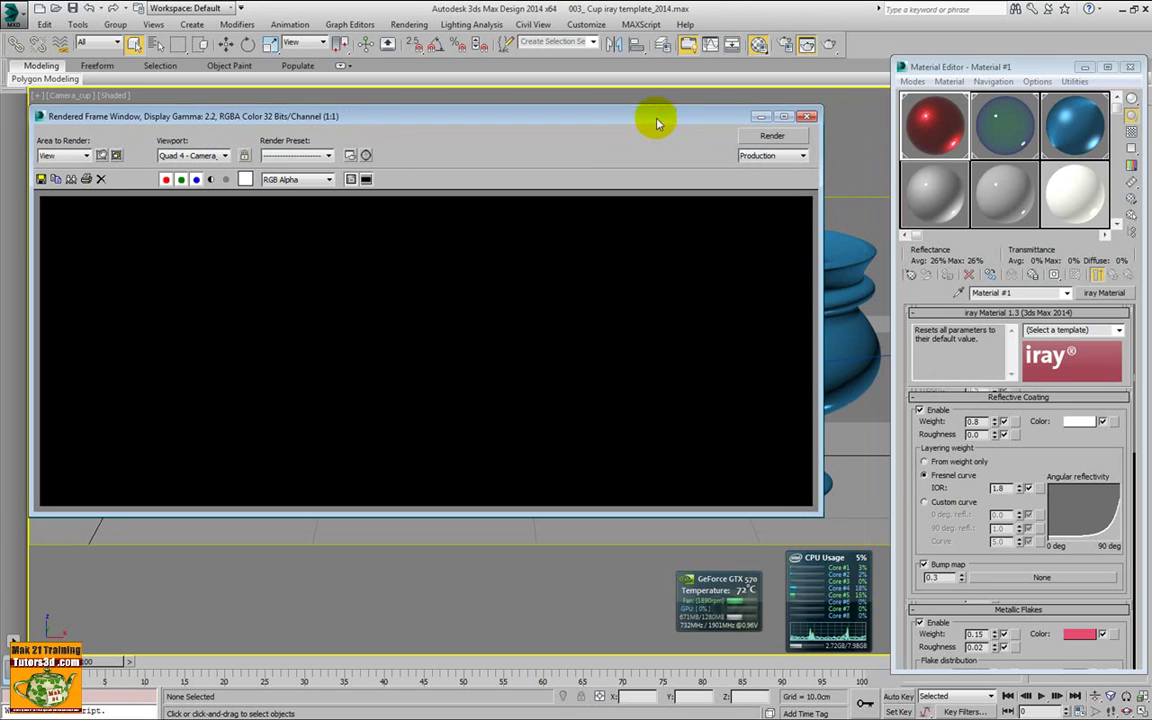
pyautogui.click(772, 136)
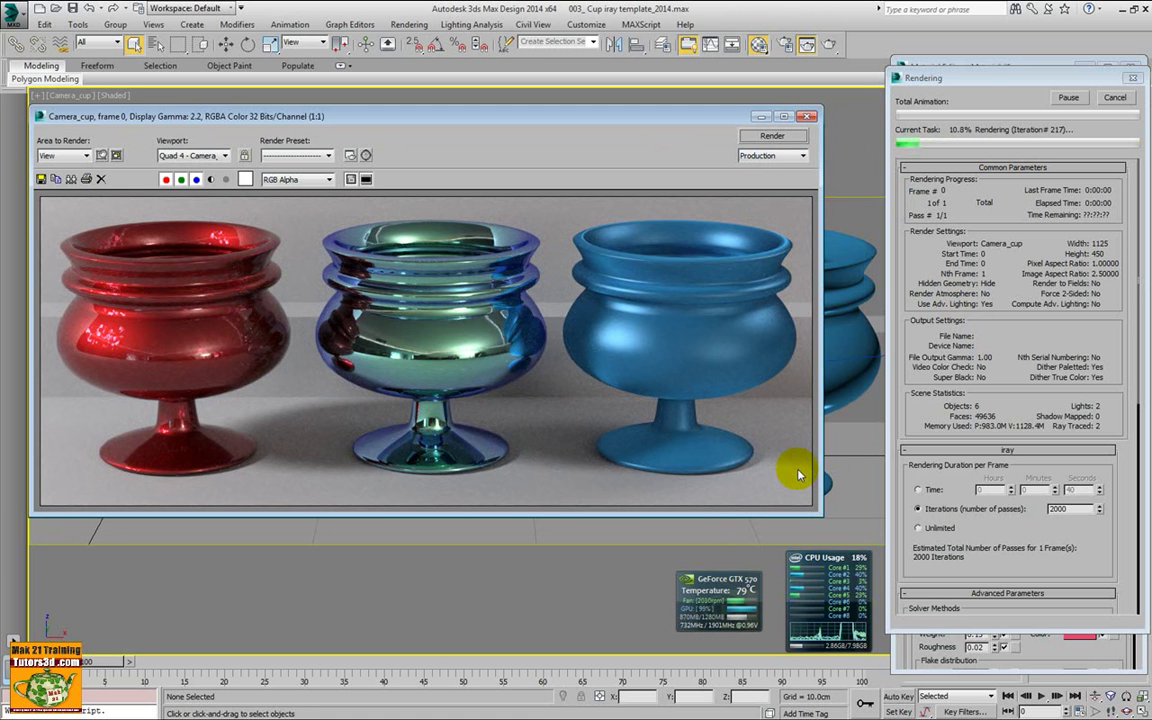
pyautogui.click(1115, 98)
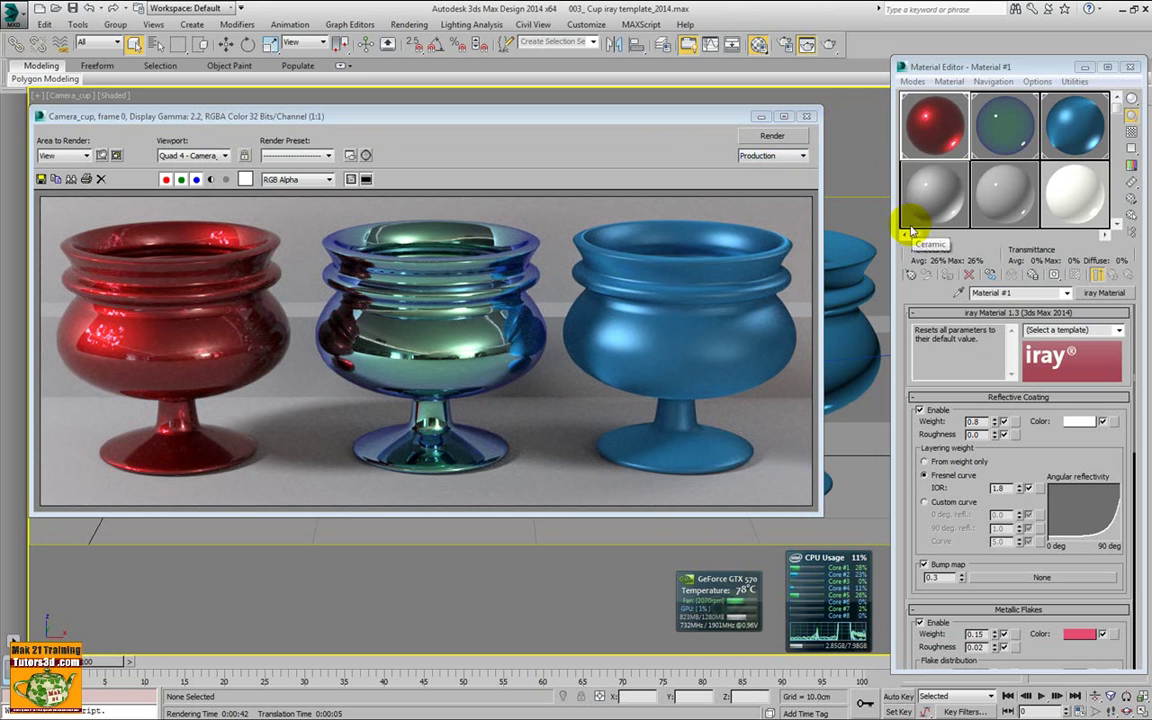
pyautogui.click(806, 116)
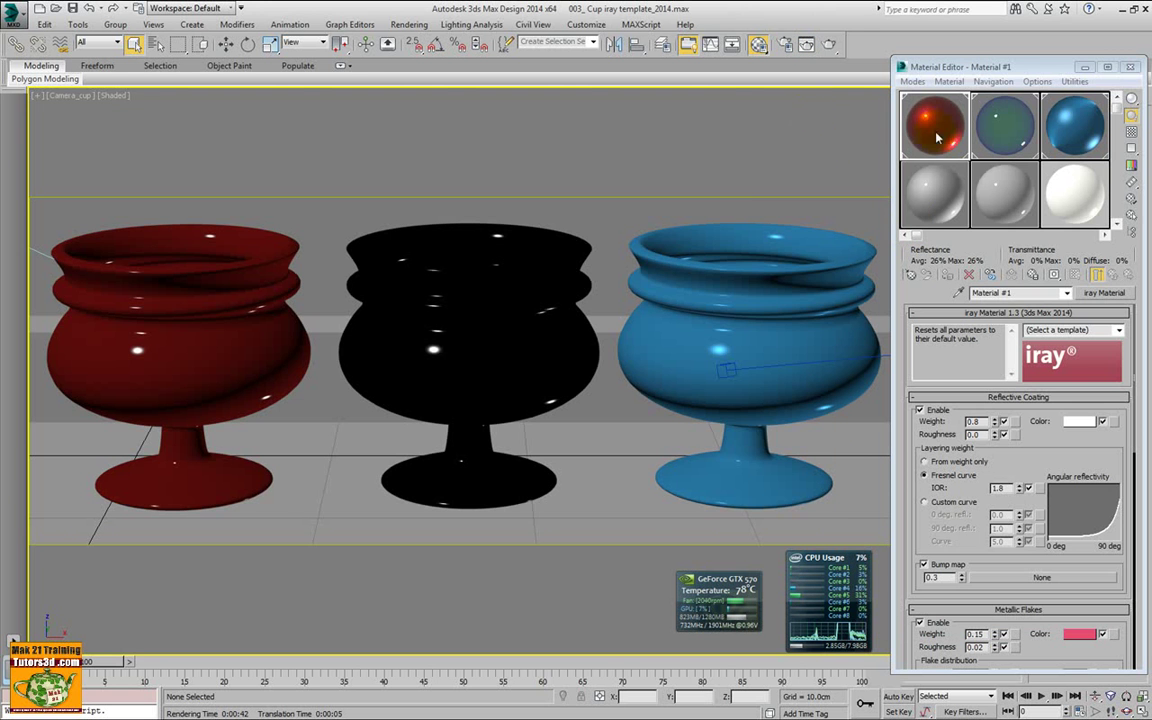
pyautogui.click(1130, 67)
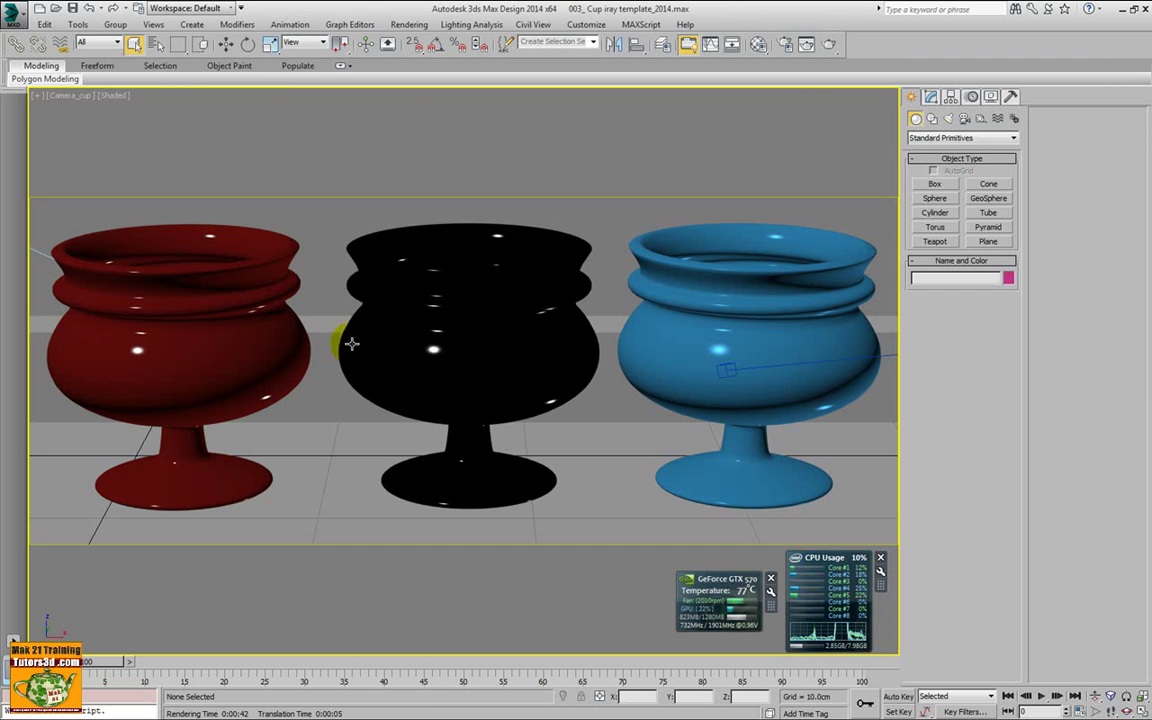
# Open 033_Grette Jalk iray material end_2014.max without saving the cup scene
pyautogui.click(14, 14)
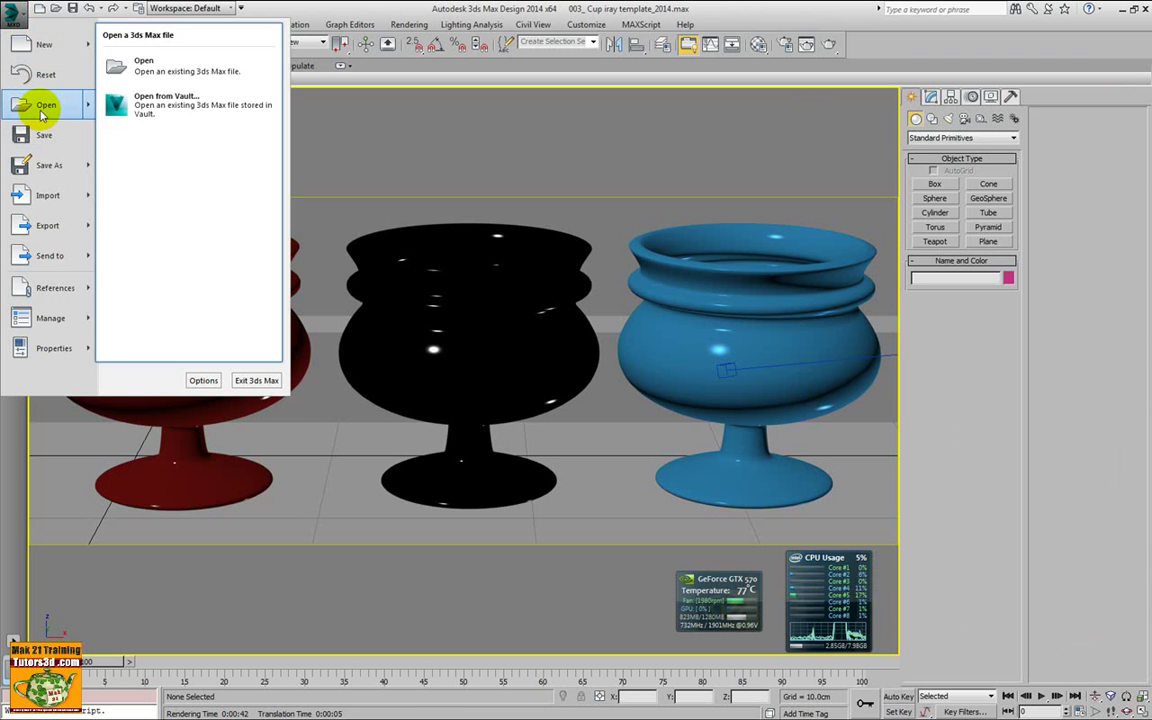
pyautogui.click(178, 88)
pyautogui.click(582, 388)
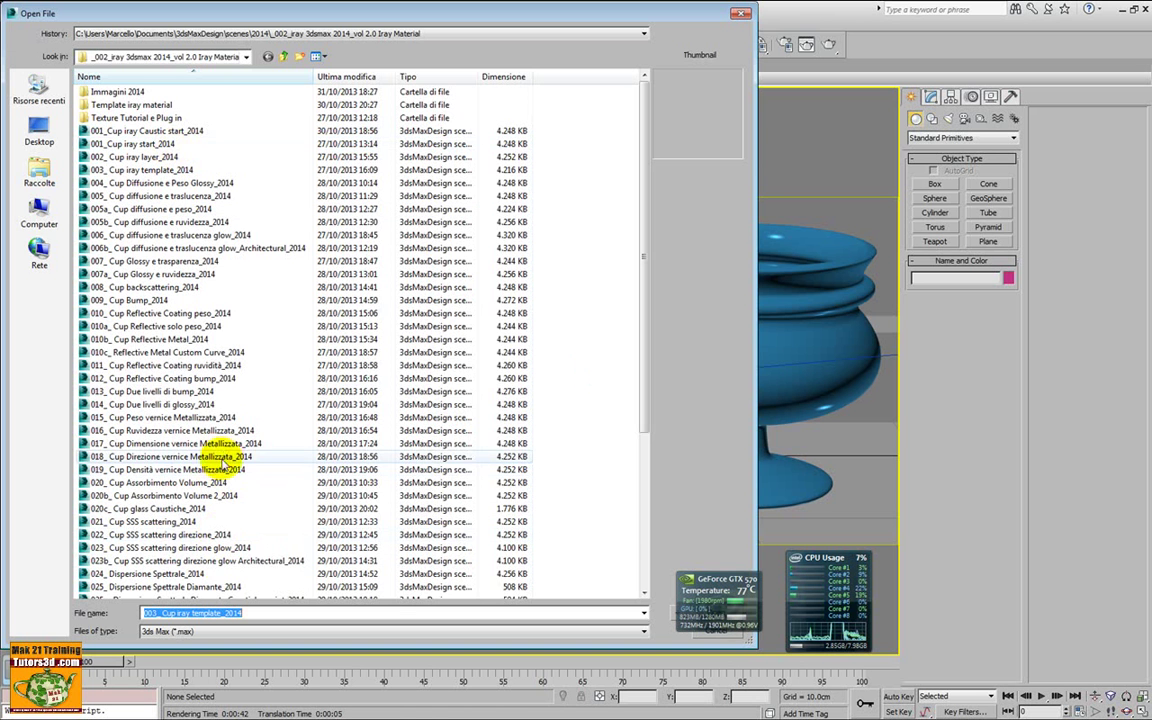
pyautogui.click(643, 390)
pyautogui.moveTo(643, 390); pyautogui.dragTo(656, 615)
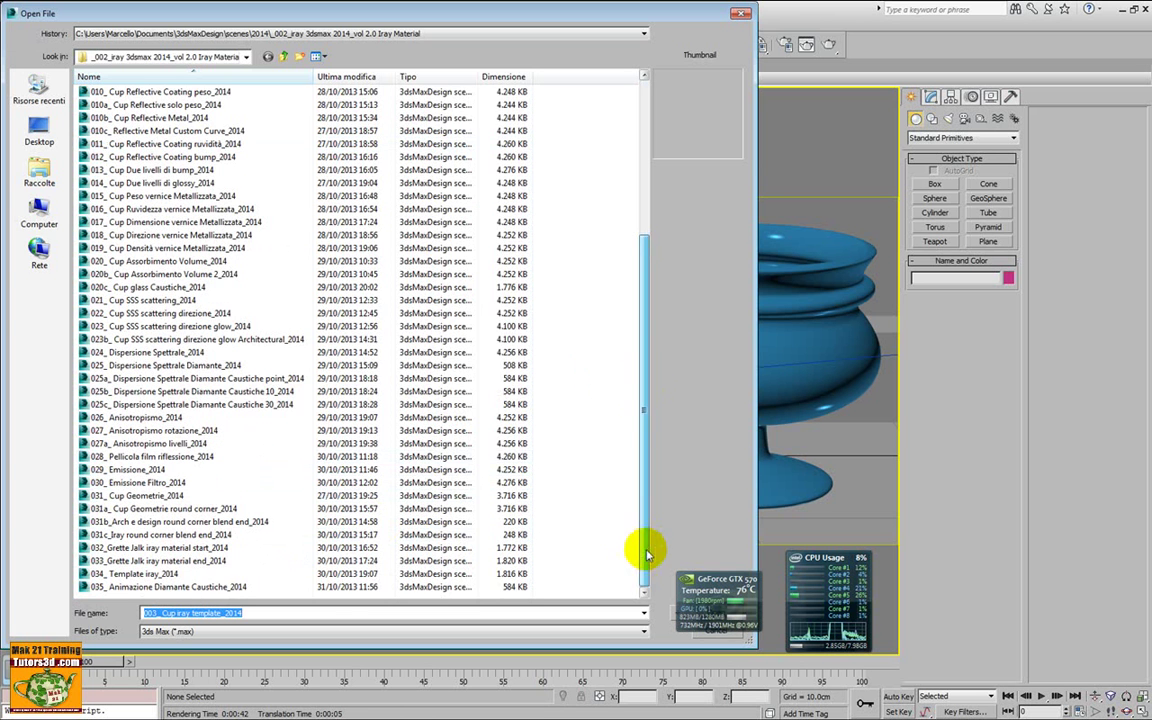
pyautogui.click(162, 561)
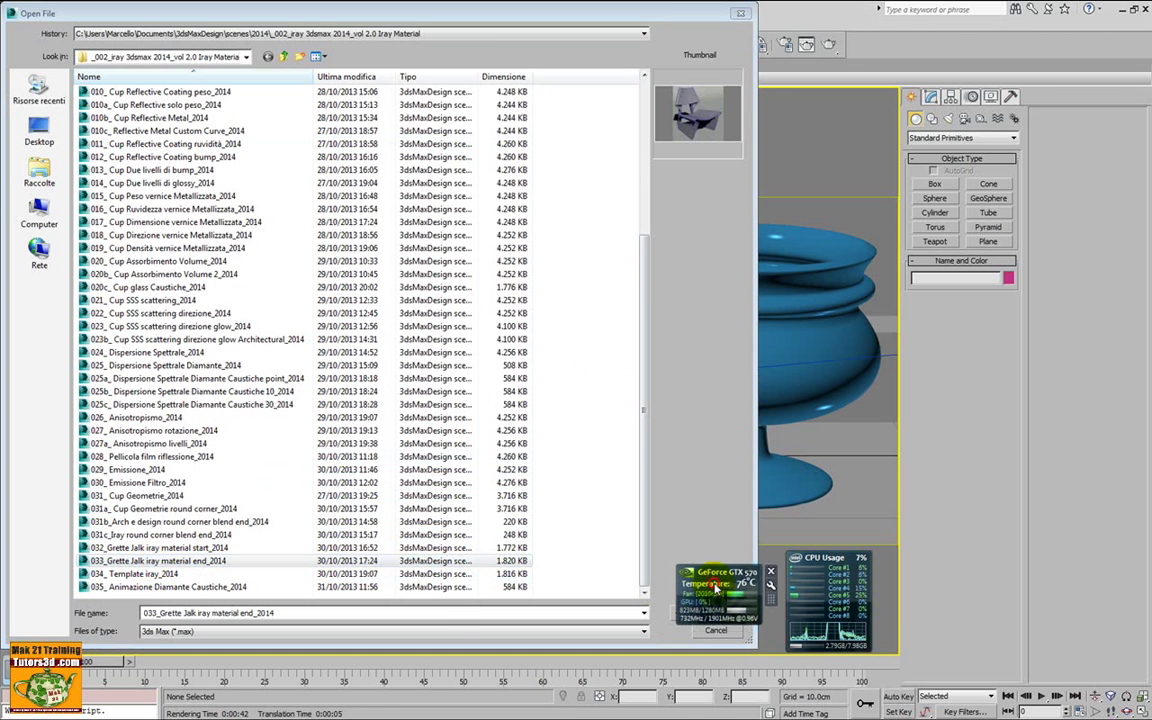
pyautogui.moveTo(714, 607); pyautogui.dragTo(934, 607)
pyautogui.click(716, 612)
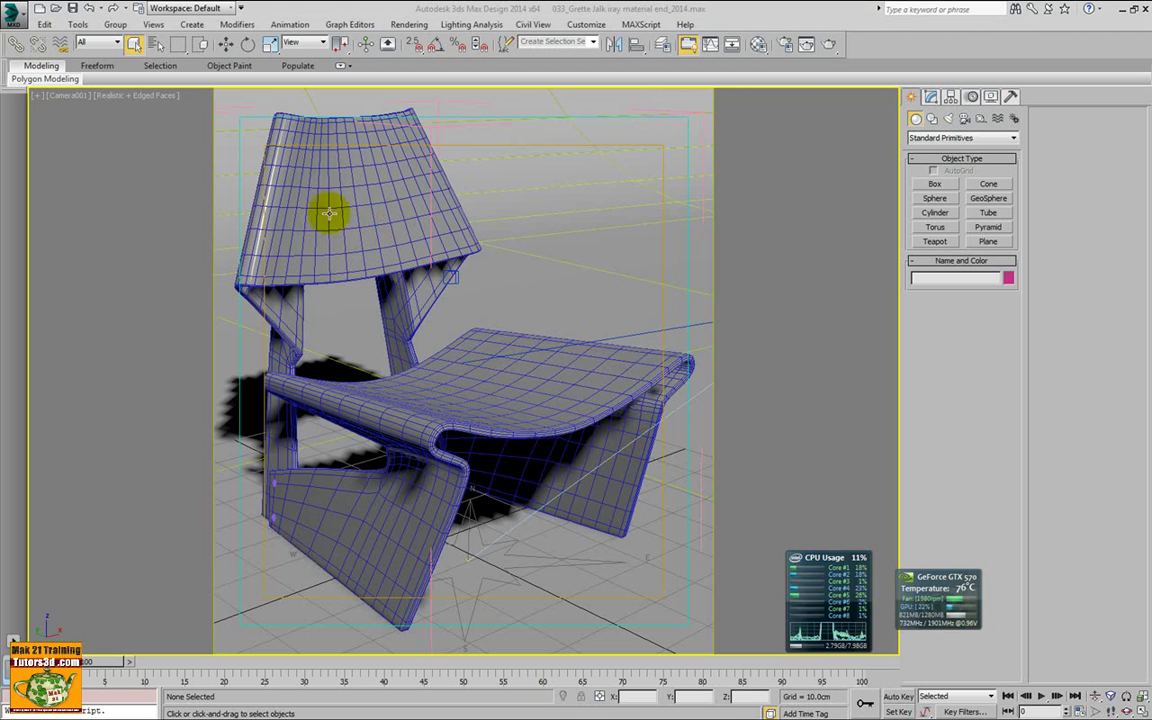
# Show the chair's Material #2 in the Material Editor, then bring up the 032_sedia iray chair render
pyautogui.click(762, 47)
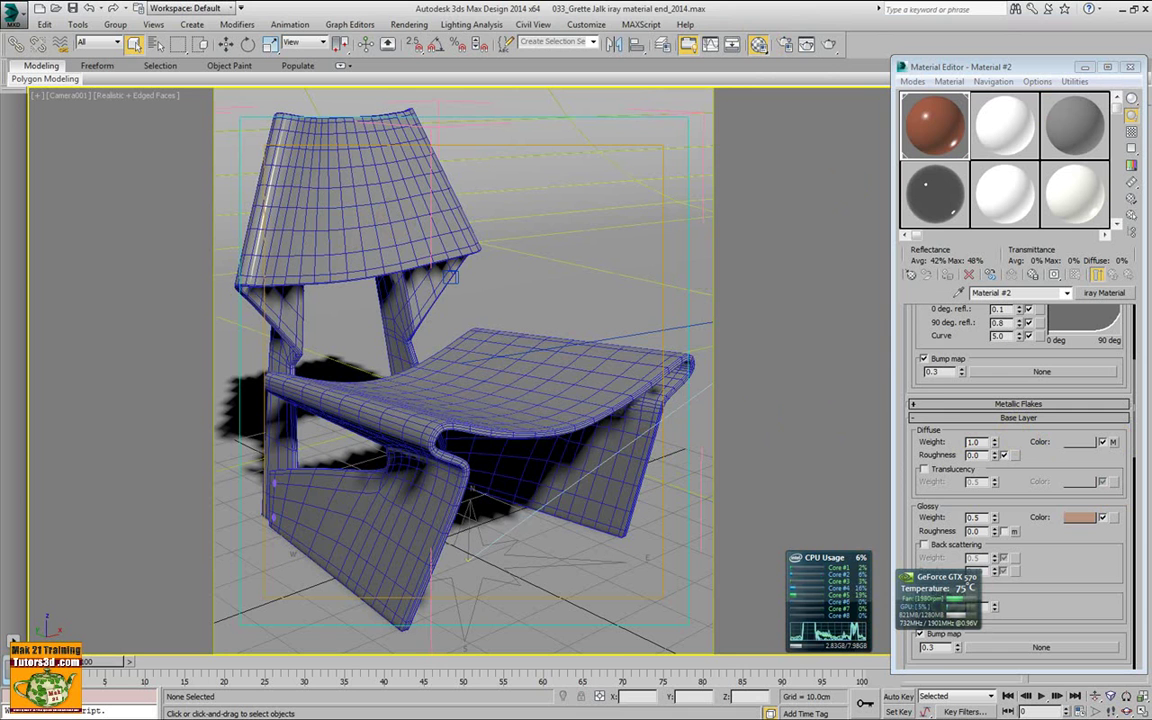
pyautogui.hotkey('alt', 'Tab')
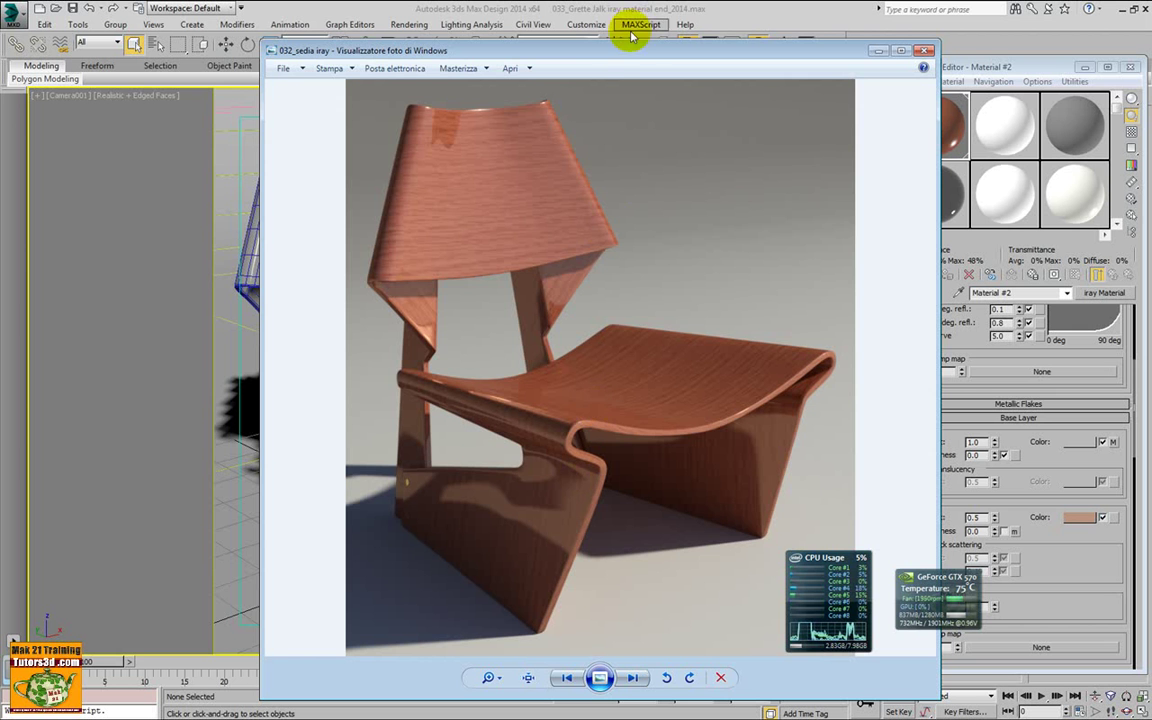
# Move the chair render aside and close it, revealing the 002_3 layer cup render
pyautogui.moveTo(626, 48); pyautogui.dragTo(575, 50)
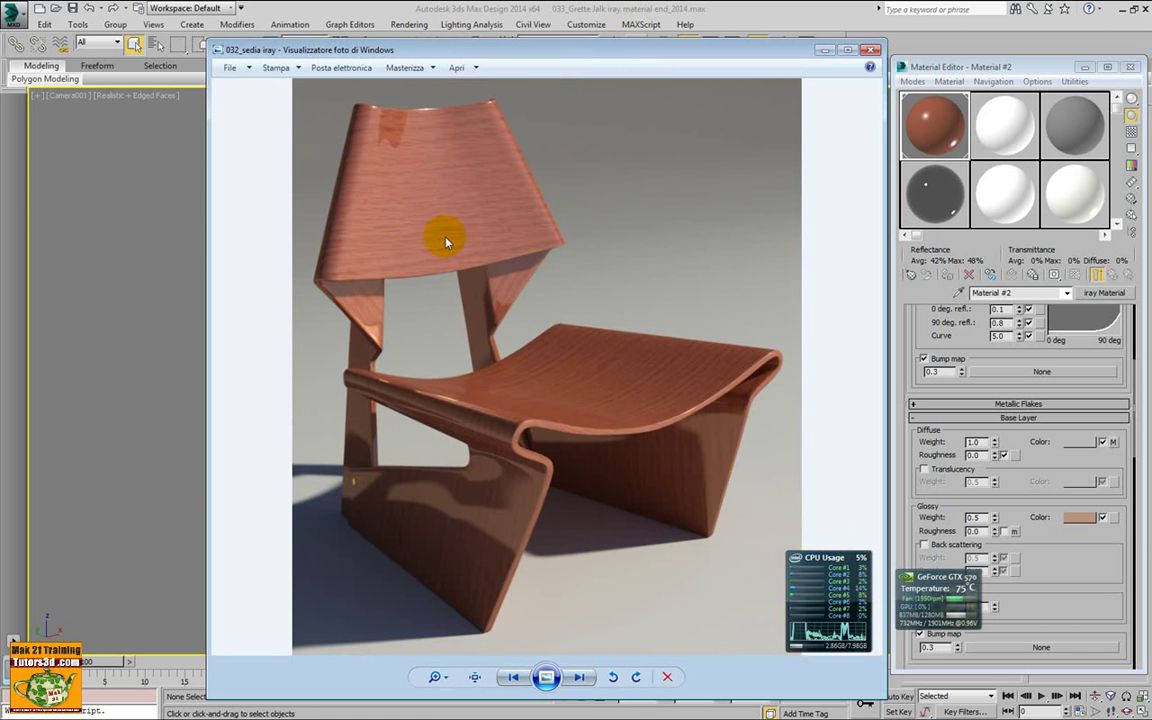
pyautogui.click(870, 50)
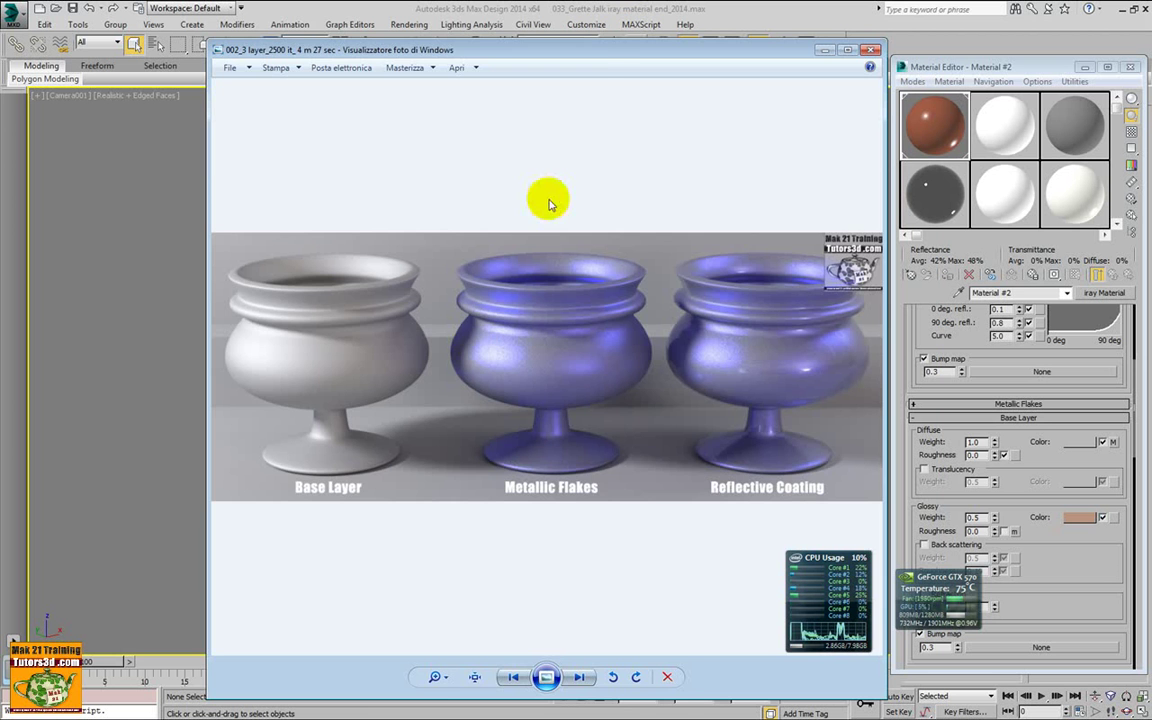
# Reposition, shorten and widen the Photo Viewer, moving the CPU gadget beside the GPU gadget
pyautogui.moveTo(581, 53); pyautogui.dragTo(538, 33)
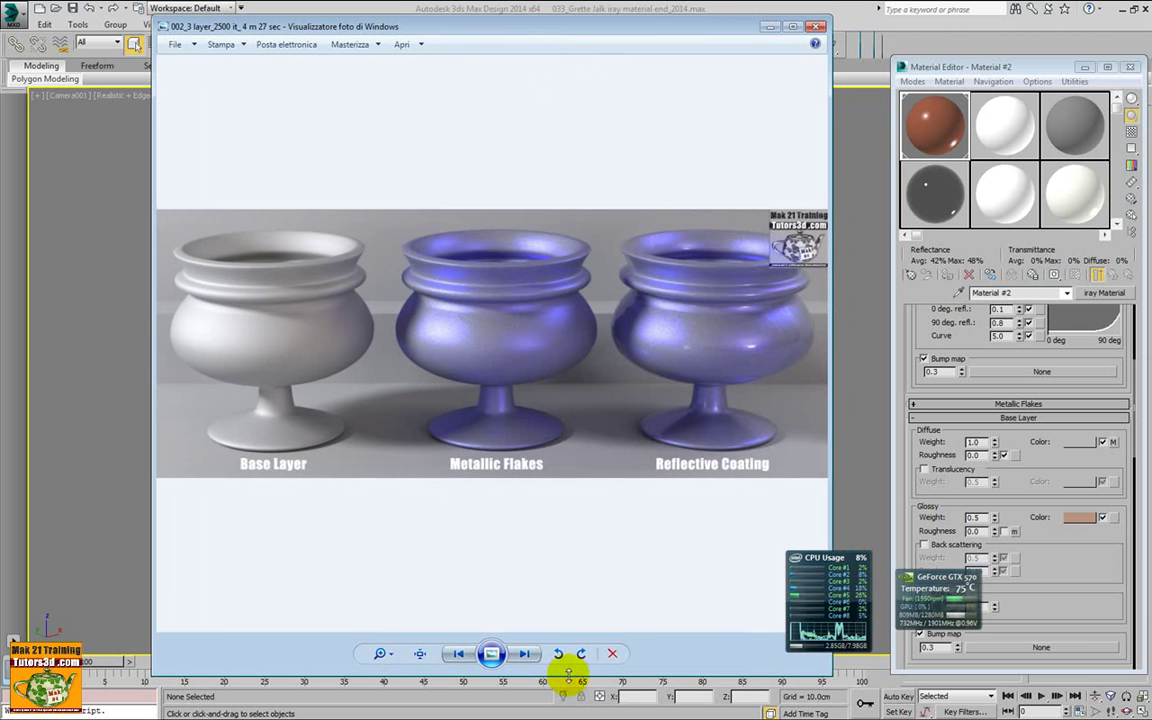
pyautogui.moveTo(567, 676); pyautogui.dragTo(567, 605)
pyautogui.moveTo(561, 30)
pyautogui.mouseDown()
pyautogui.moveTo(548, 44)
pyautogui.moveTo(495, 48)
pyautogui.mouseUp()
pyautogui.moveTo(808, 581); pyautogui.dragTo(918, 490)
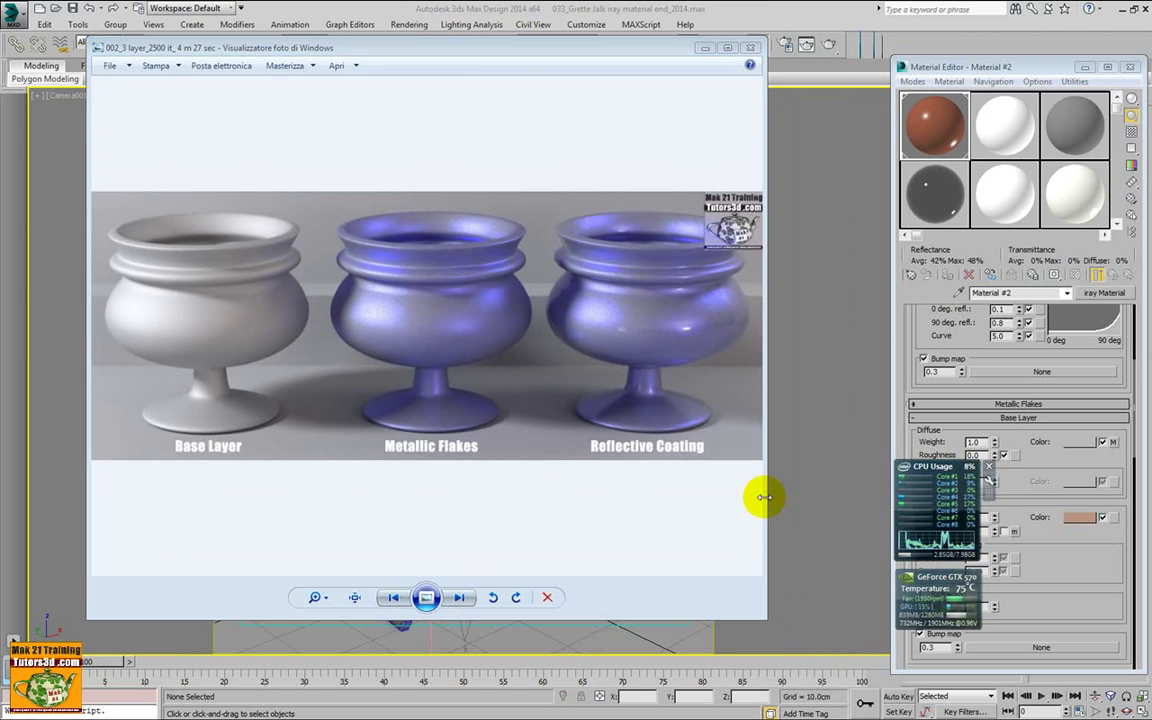
pyautogui.moveTo(766, 497); pyautogui.dragTo(861, 501)
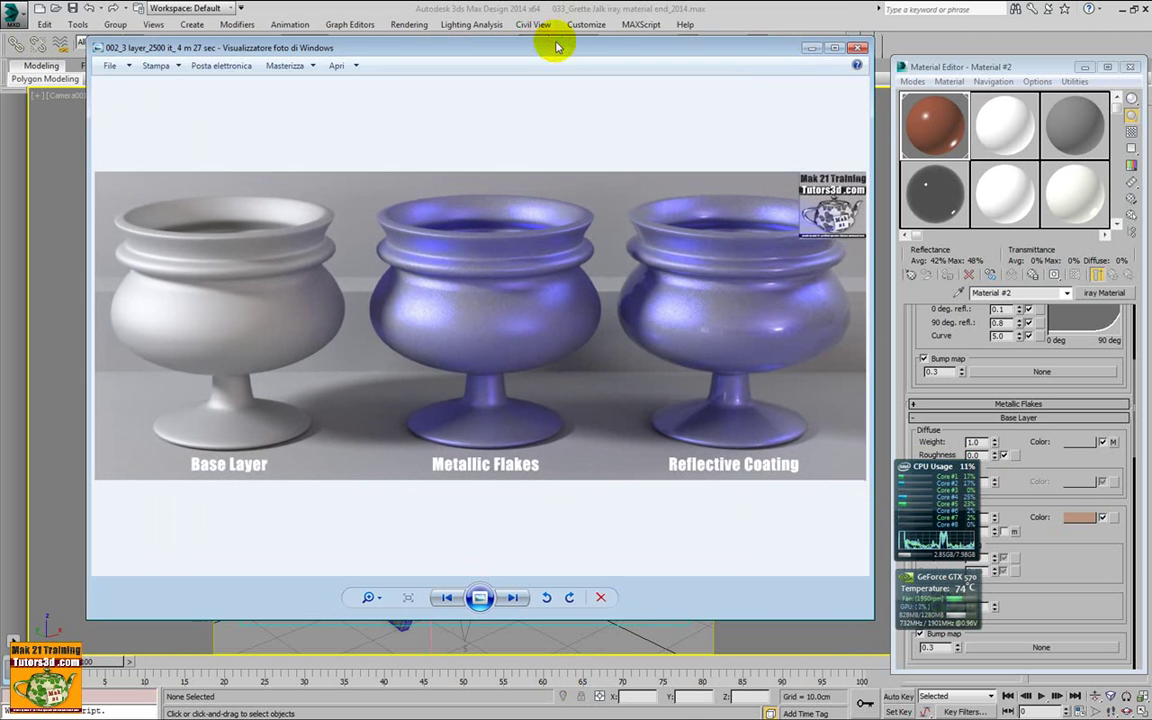
pyautogui.moveTo(548, 34); pyautogui.dragTo(525, 45)
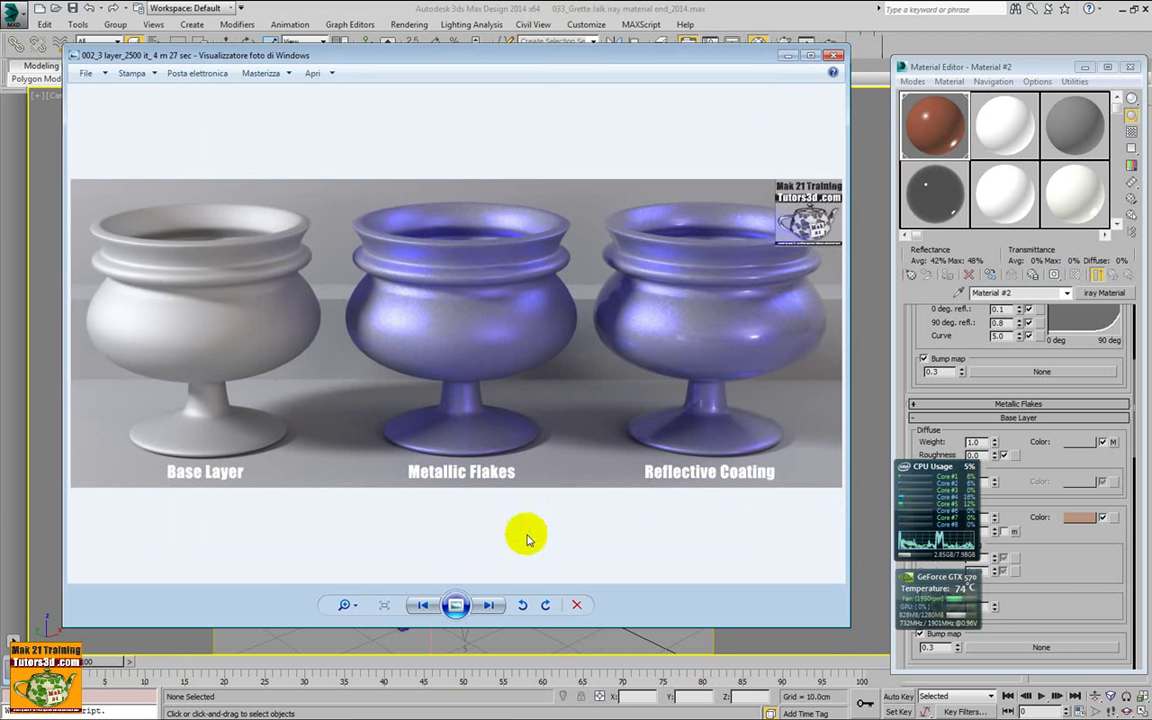
# Page through the template, diffusione e traslucenza, ruvidezza, glow and Glossy e trasparenza cup renders
pyautogui.click(488, 605)
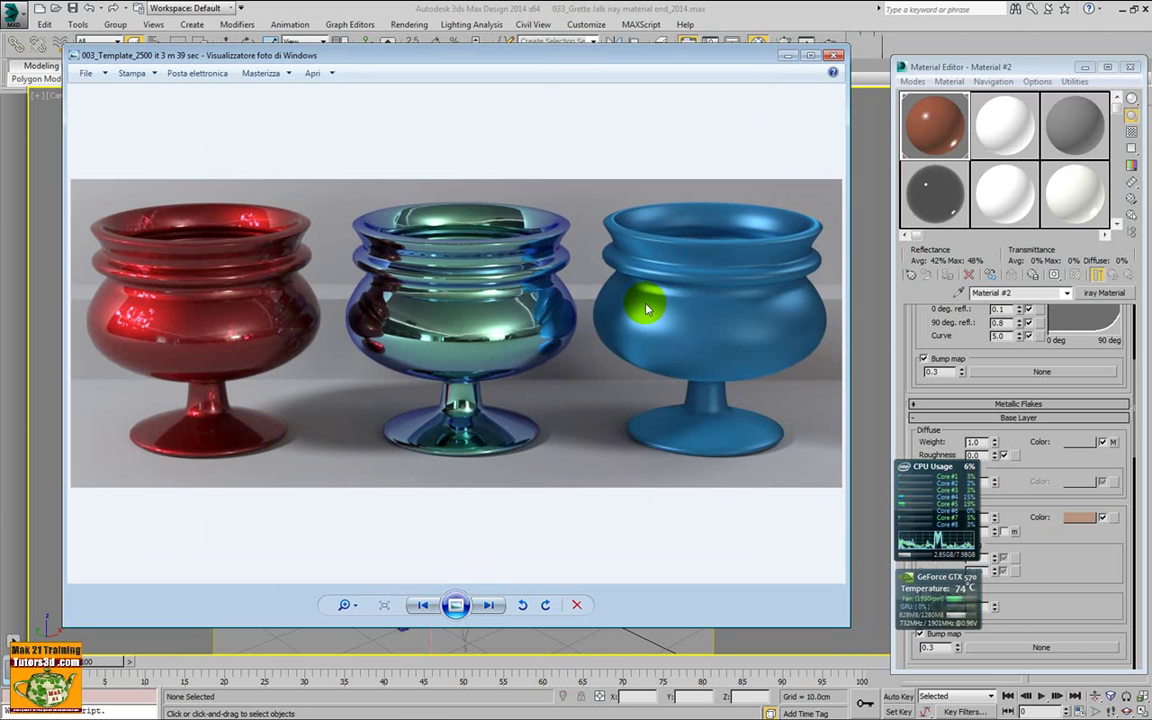
pyautogui.click(492, 605)
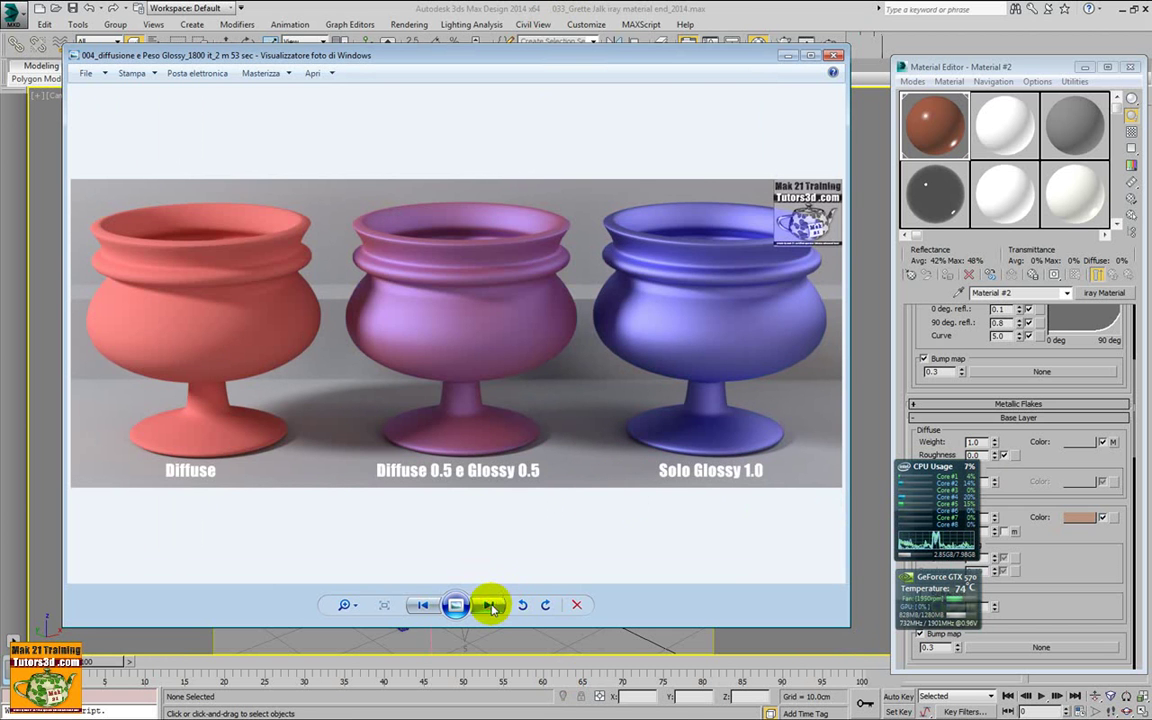
pyautogui.click(490, 605)
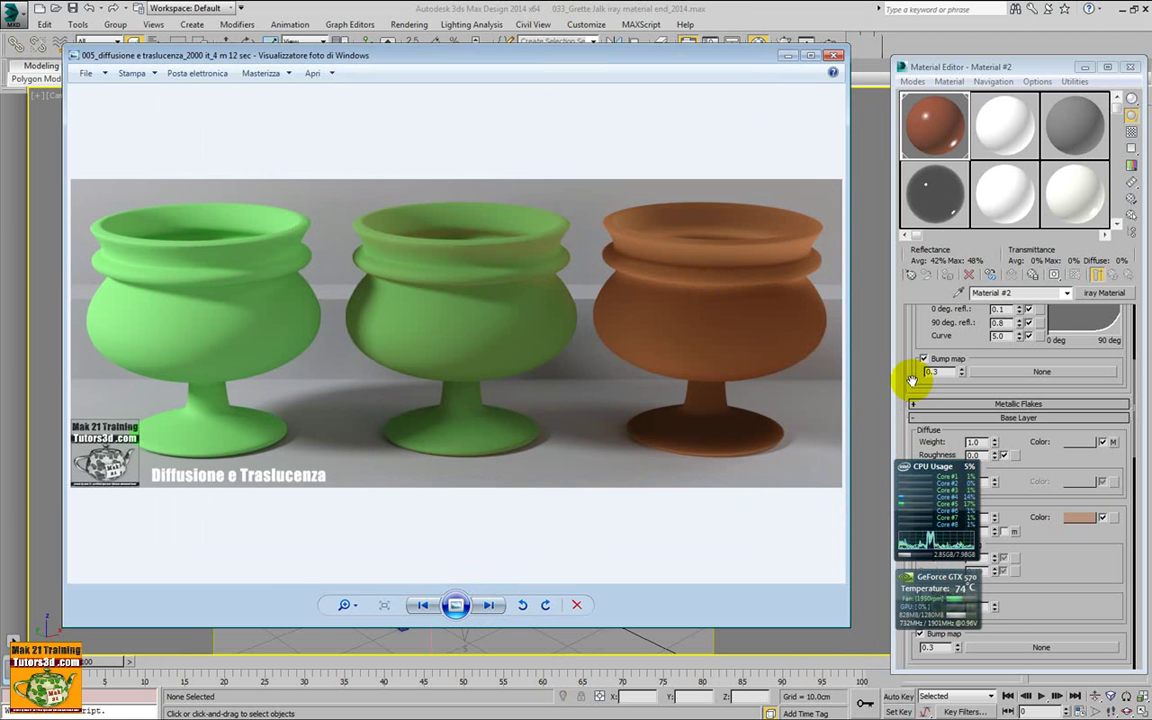
pyautogui.click(490, 605)
pyautogui.click(490, 605)
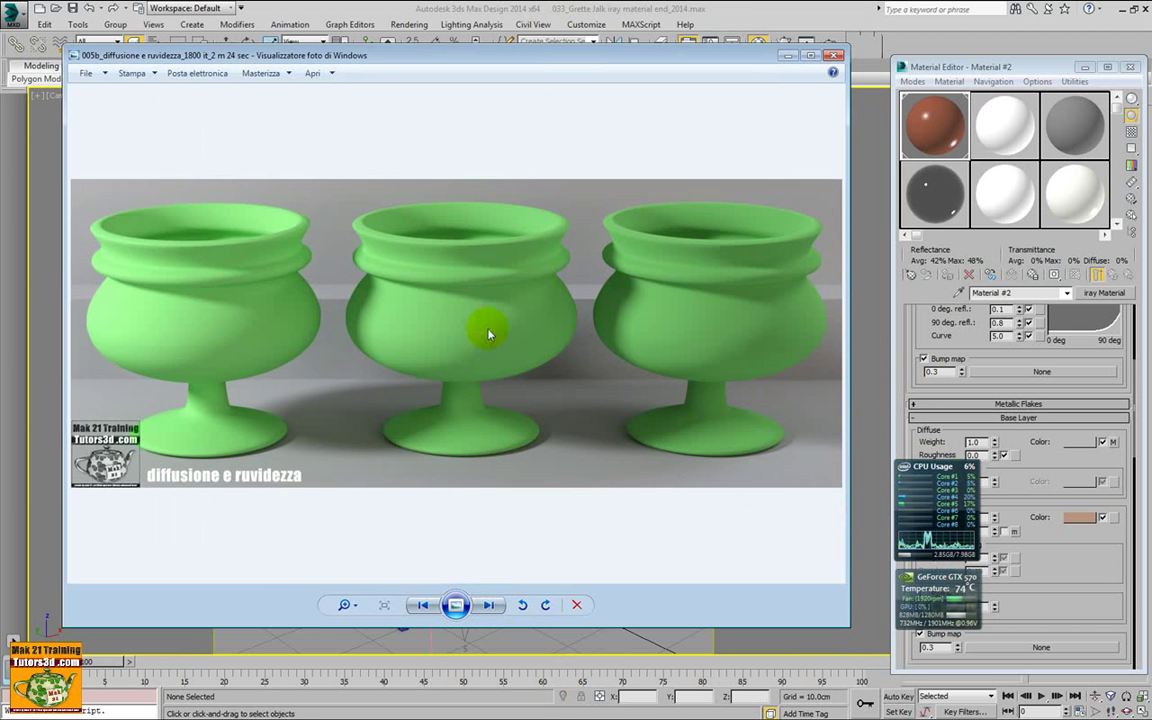
pyautogui.click(492, 605)
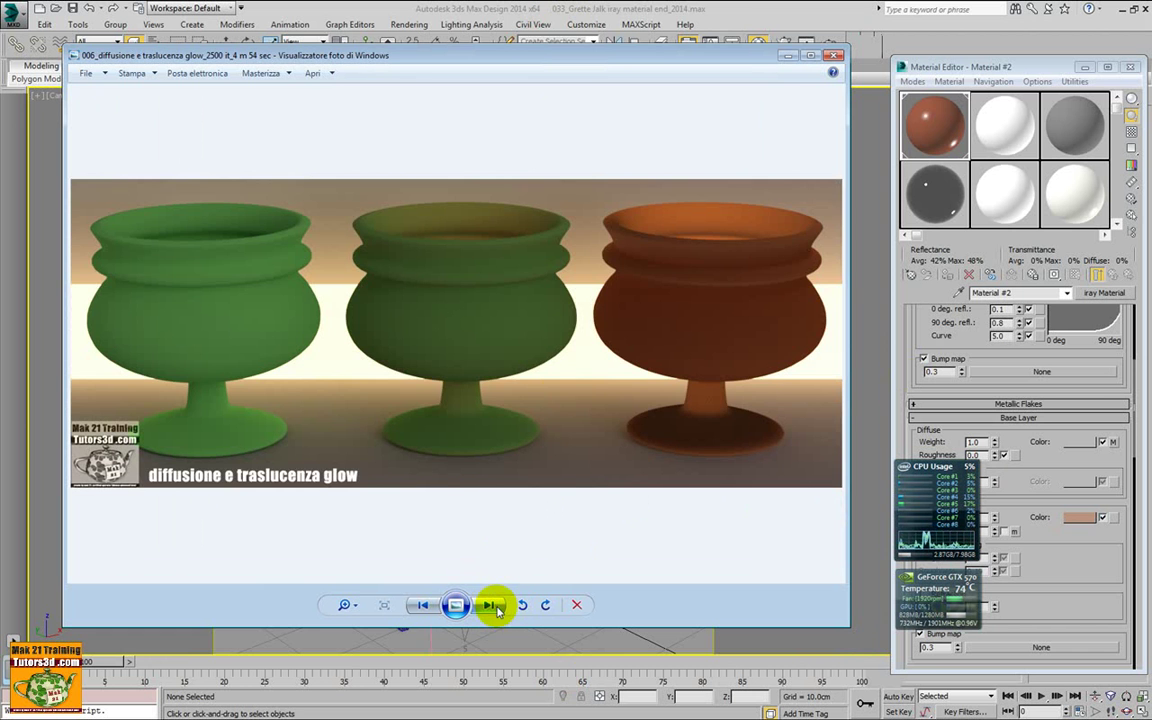
pyautogui.click(492, 605)
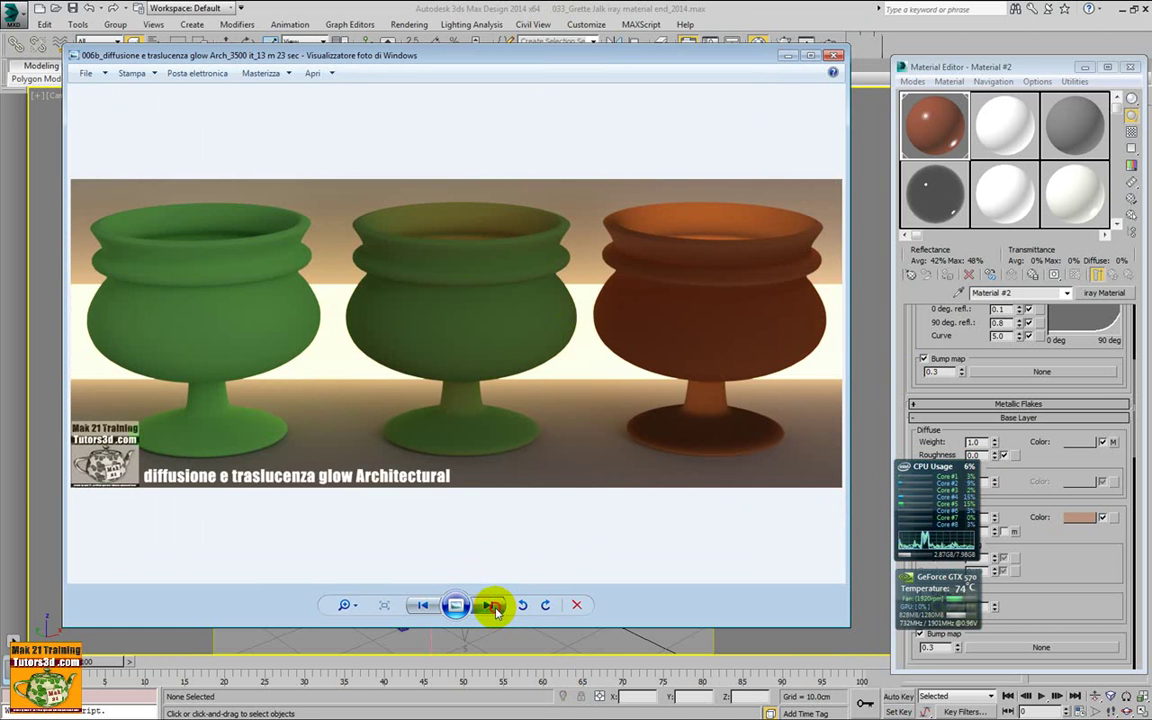
pyautogui.click(492, 605)
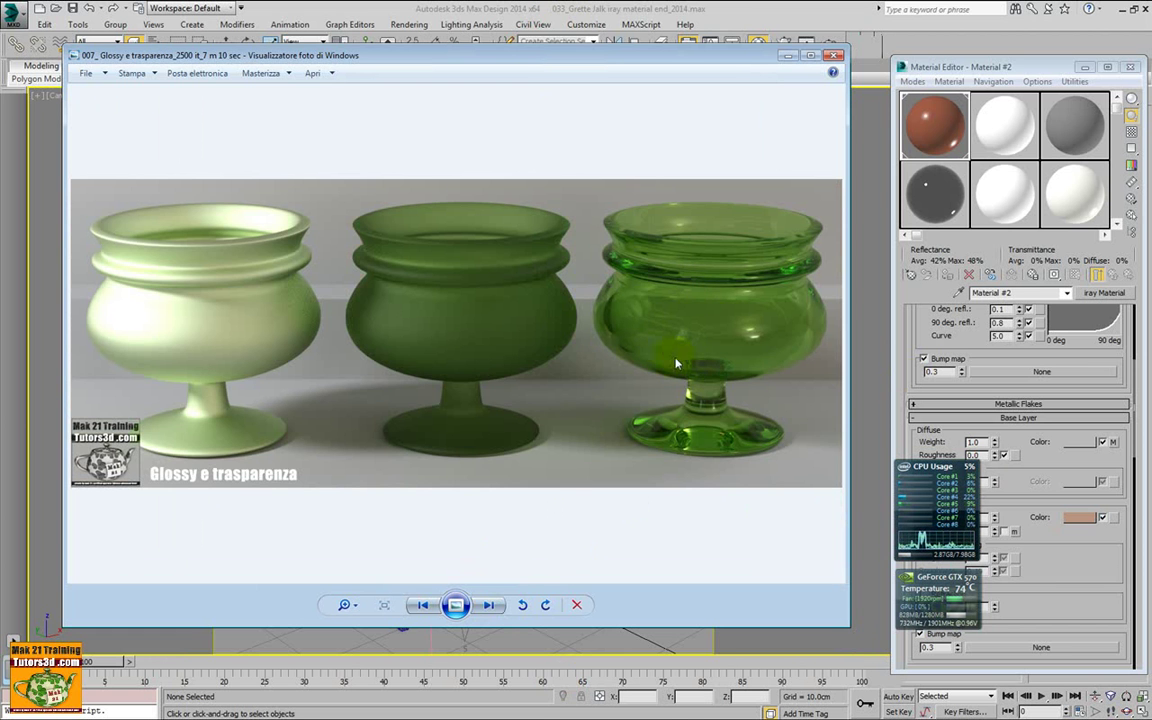
# Continue through the Glossy e Ruvidezza, backscattering, bump and Reflective Metal renders to Reflective Coating bump
pyautogui.click(488, 605)
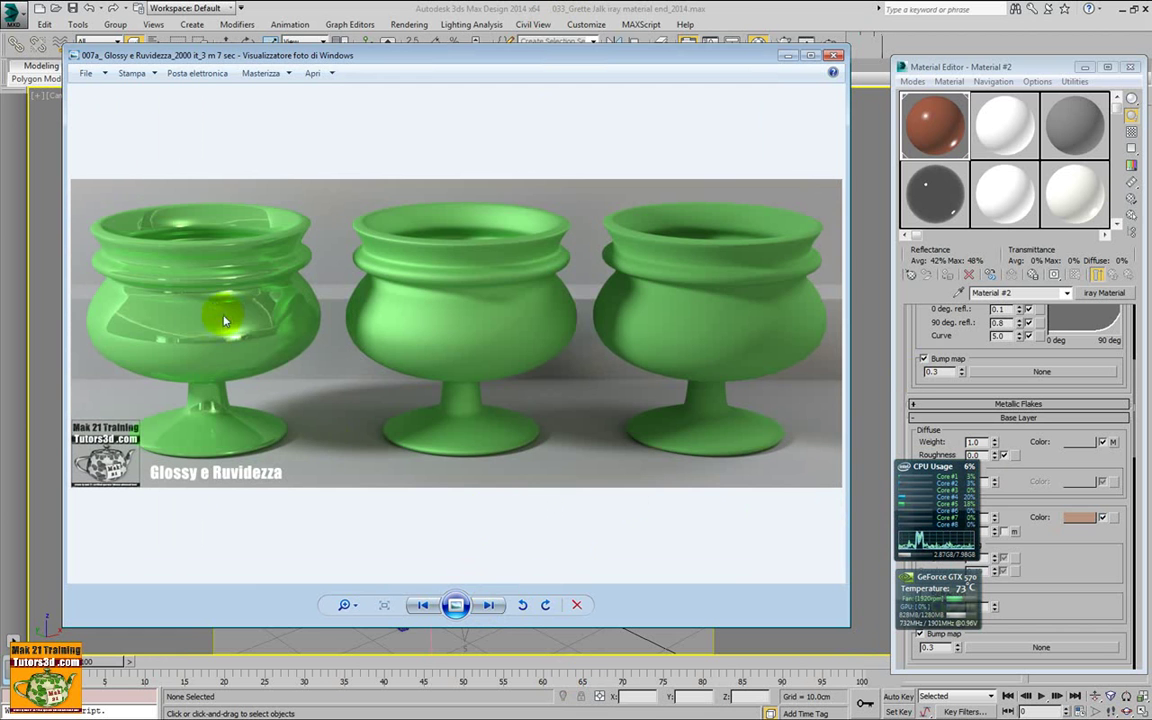
pyautogui.click(489, 605)
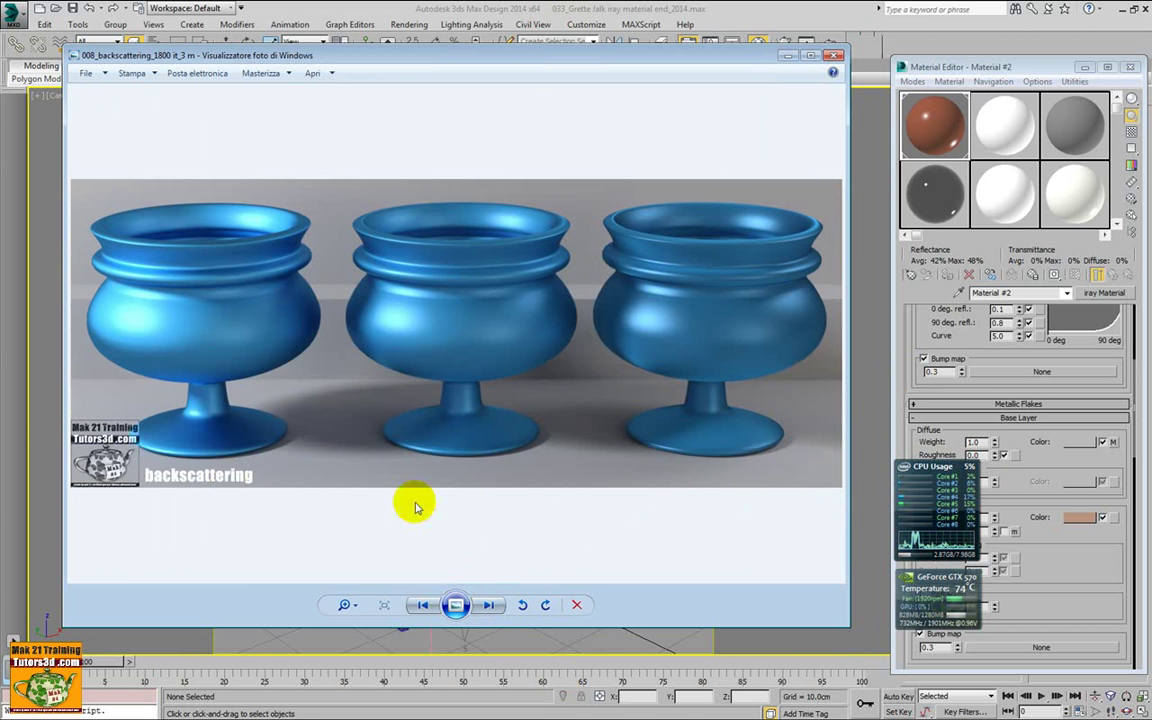
pyautogui.click(489, 605)
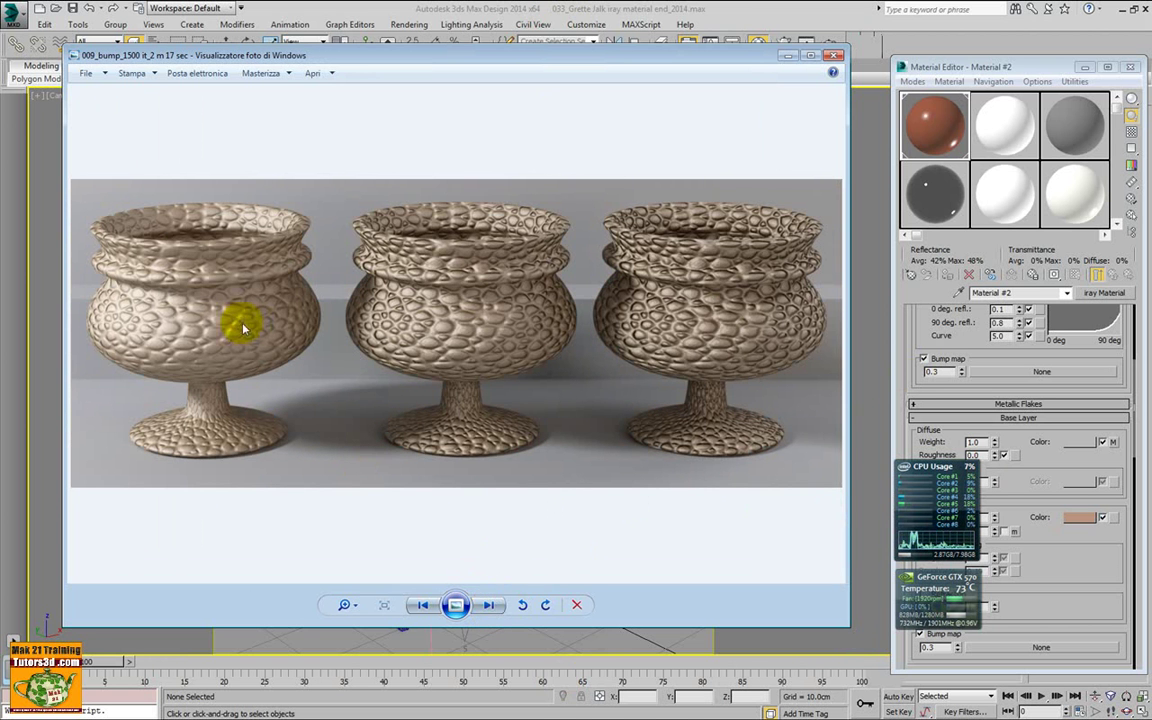
pyautogui.click(489, 605)
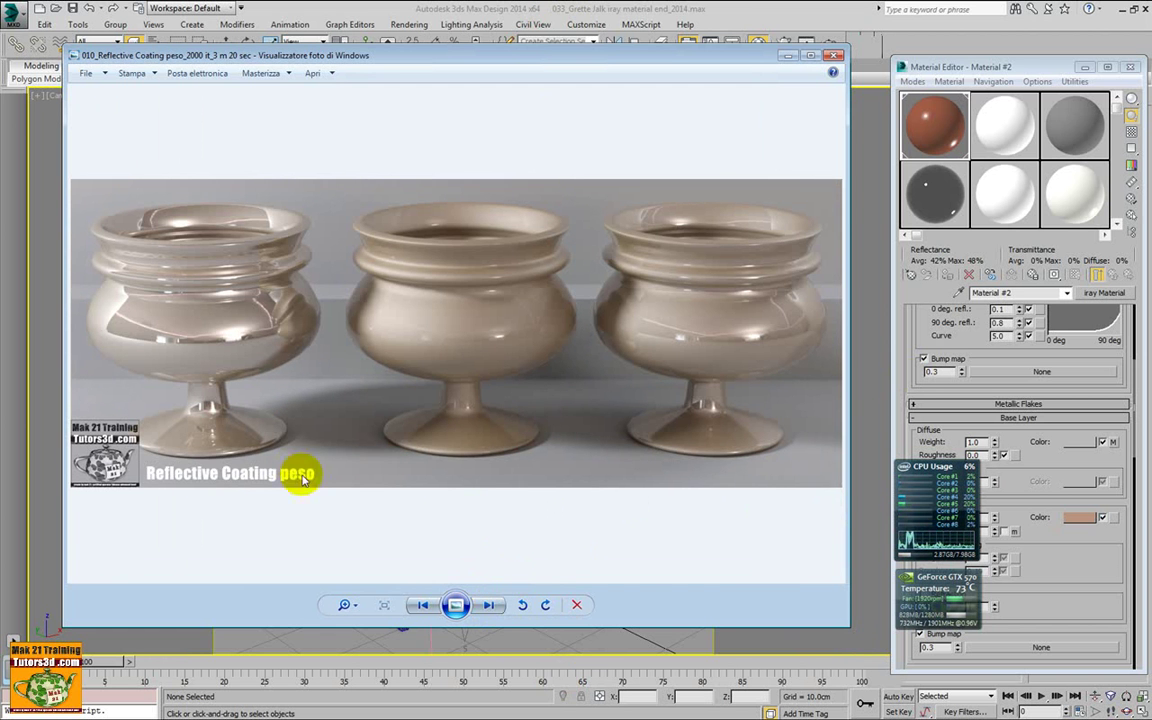
pyautogui.click(495, 608)
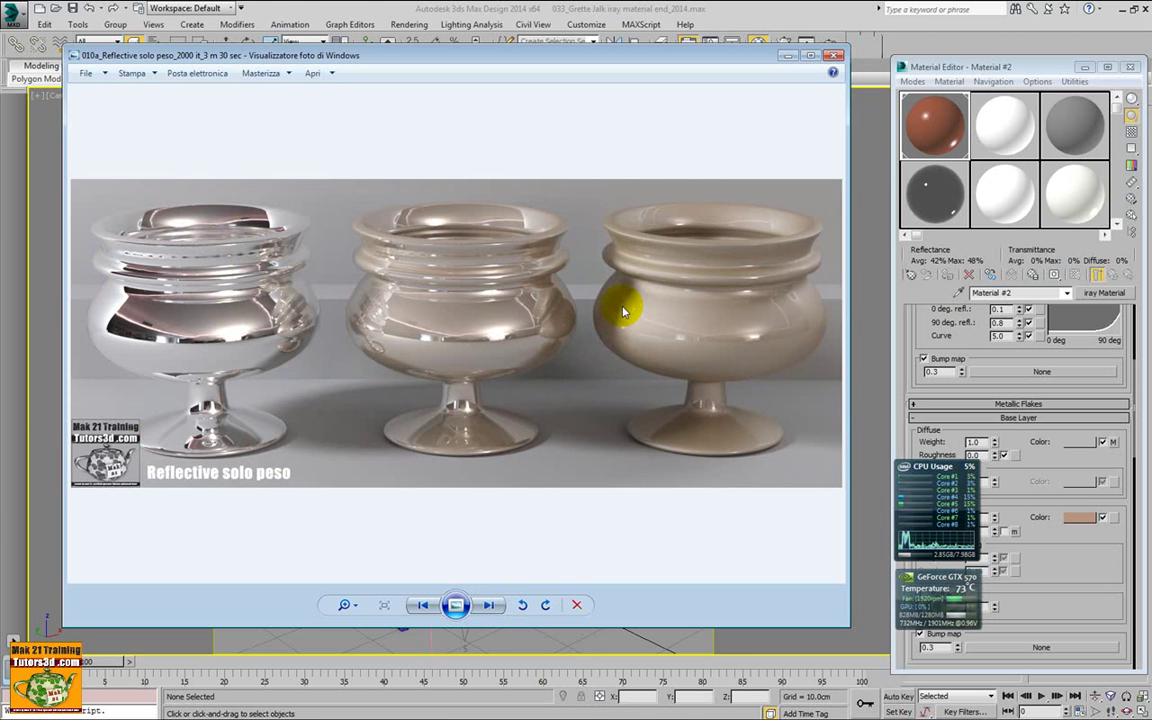
pyautogui.click(493, 608)
pyautogui.click(490, 606)
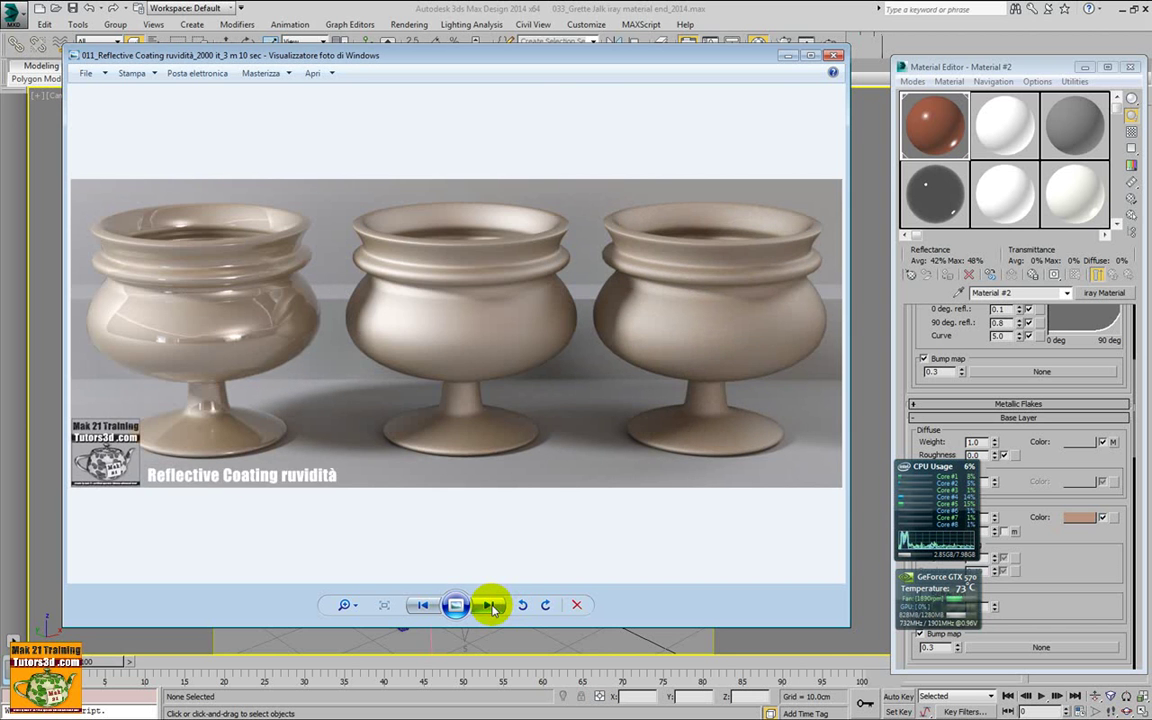
pyautogui.click(490, 606)
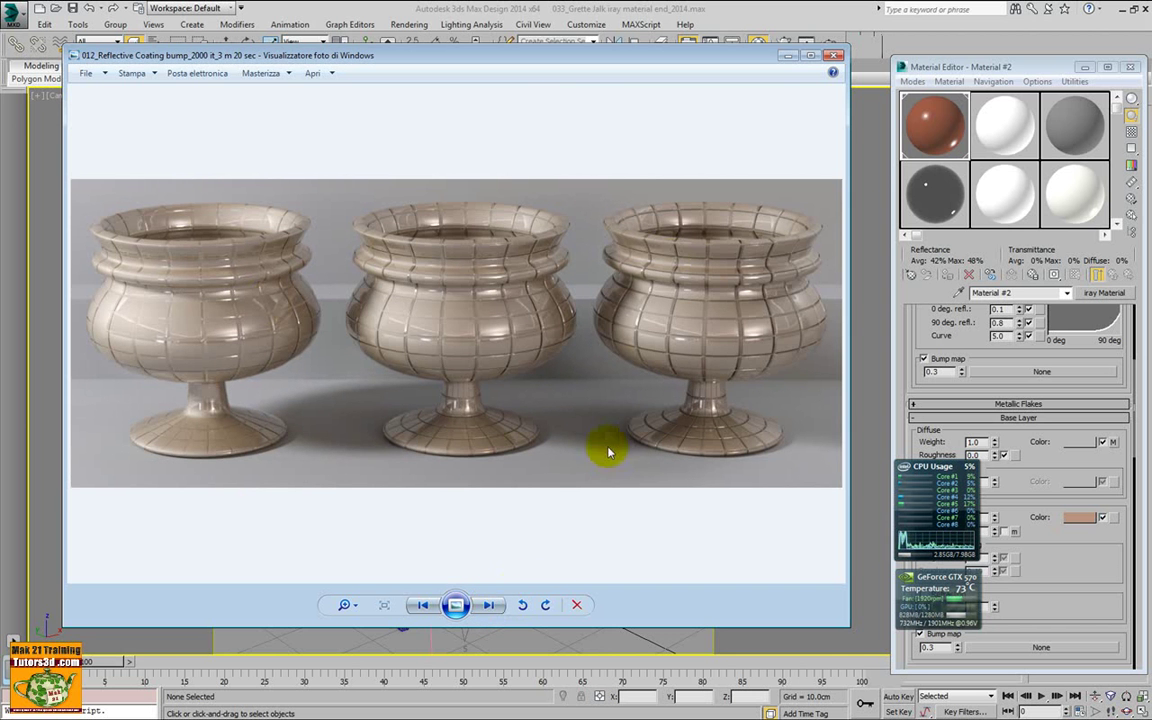
# Page through the Due livelli bump and glossy renders and the metallic paint peso, ruvidezza, dimensione renders
pyautogui.click(490, 605)
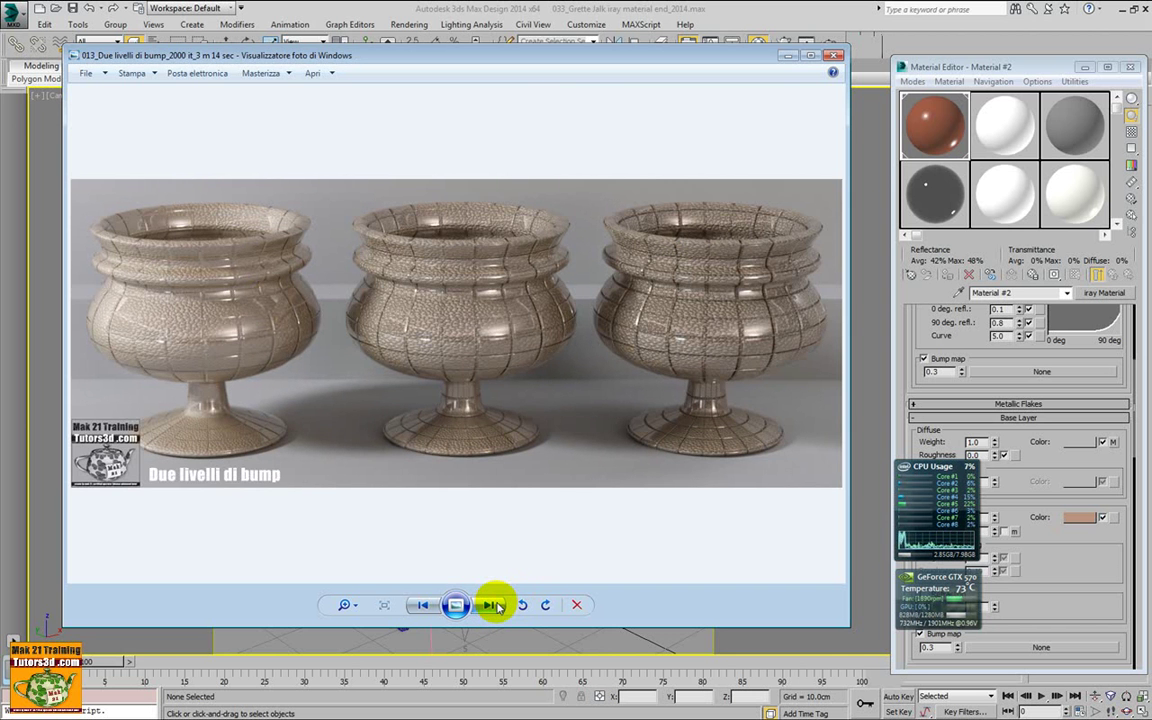
pyautogui.click(492, 605)
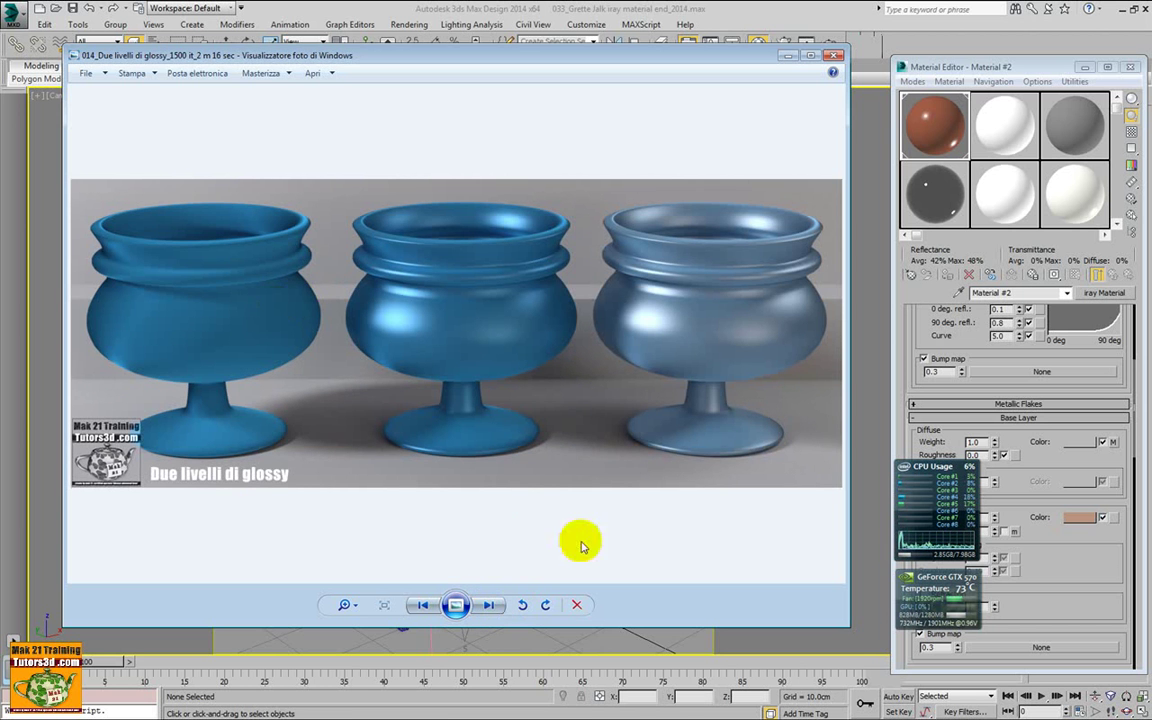
pyautogui.click(488, 604)
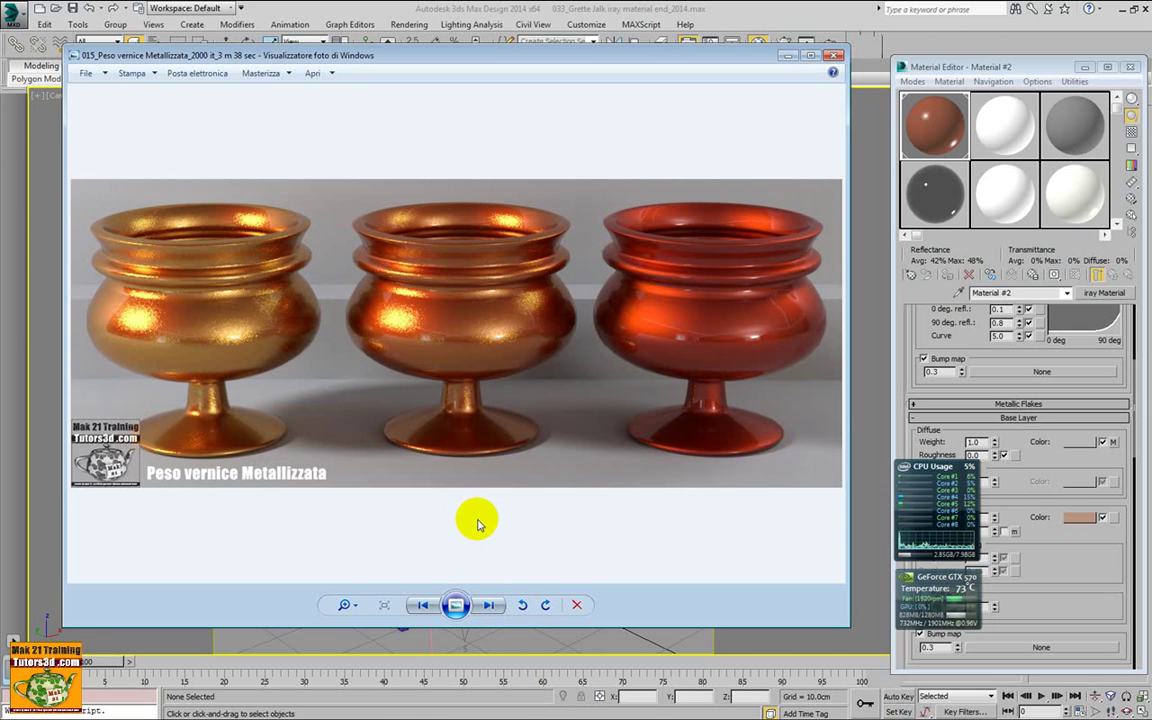
pyautogui.click(490, 605)
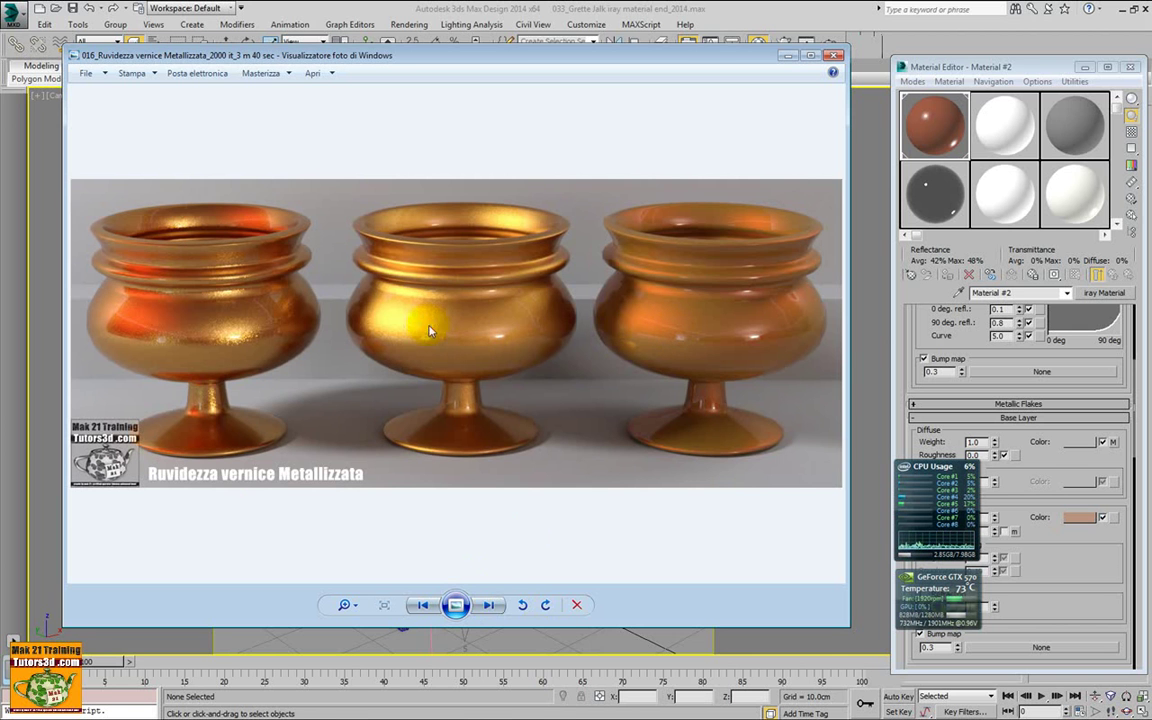
pyautogui.click(489, 605)
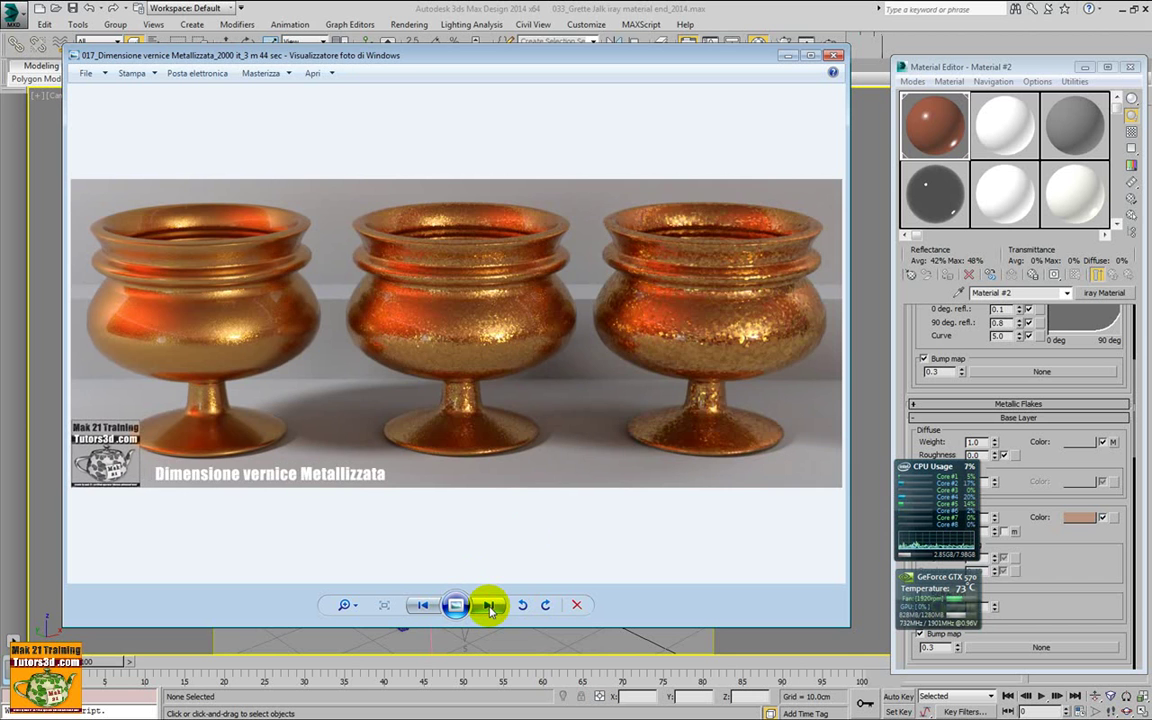
pyautogui.click(489, 605)
pyautogui.click(489, 605)
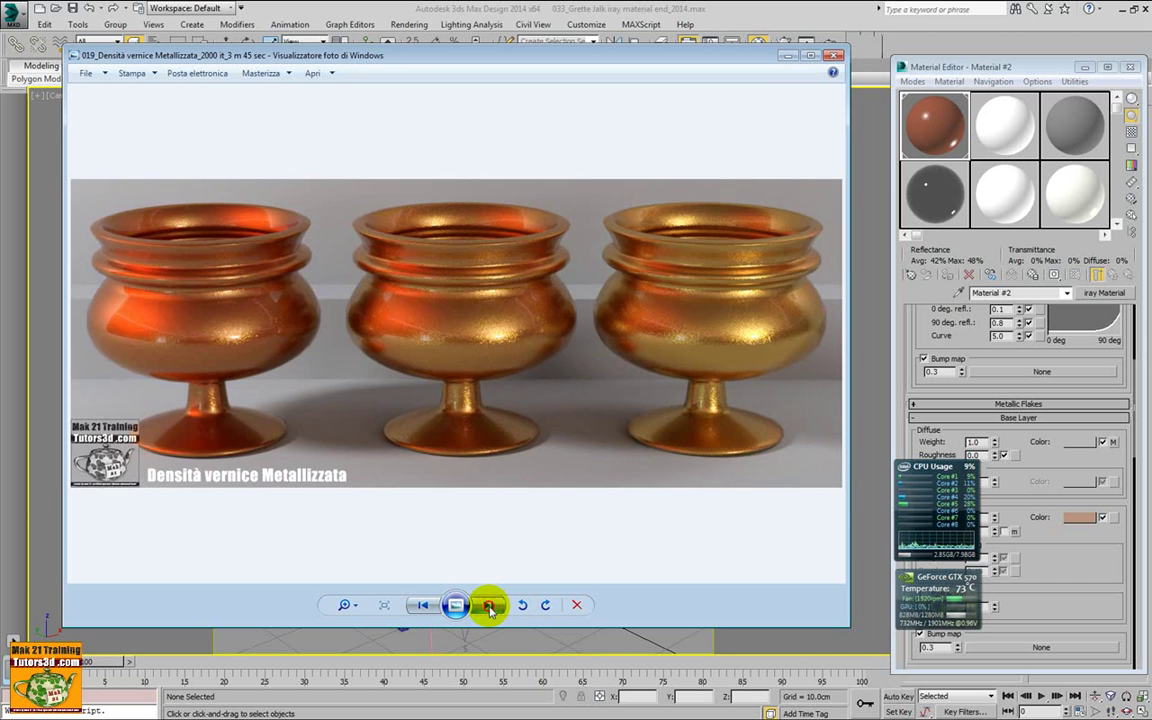
# Continue through the Assorbimento Volume glass and caustics renders to 023_SSS scattering direzione glow
pyautogui.click(489, 605)
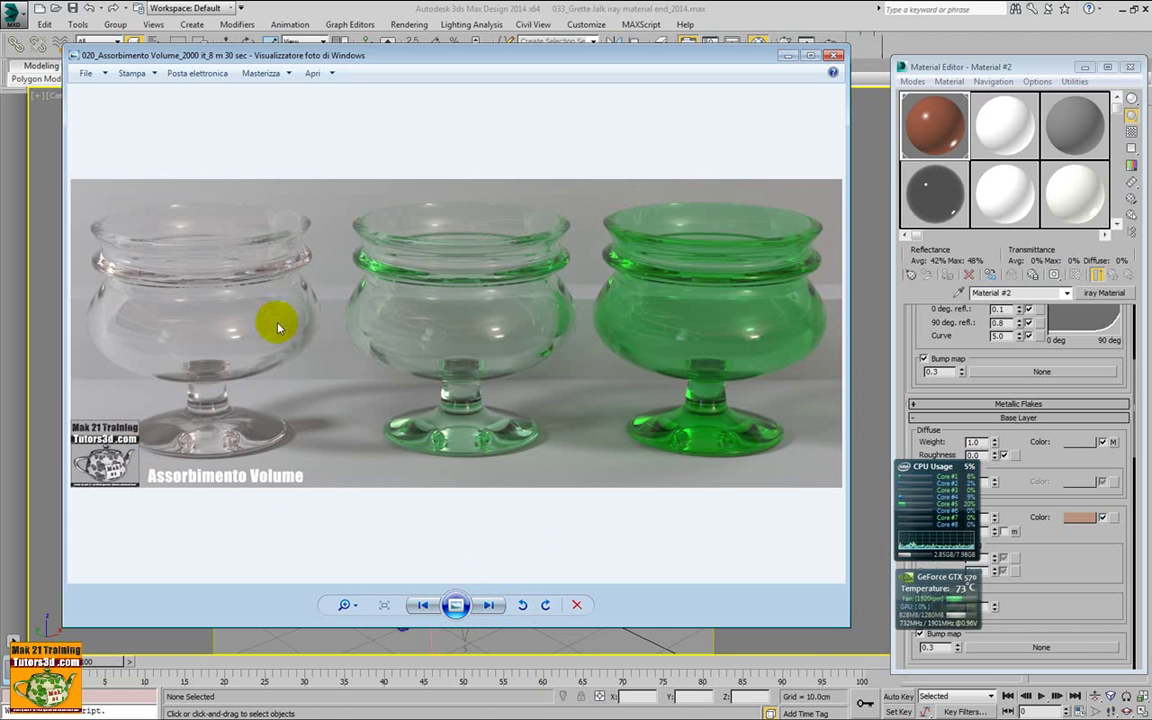
pyautogui.click(490, 605)
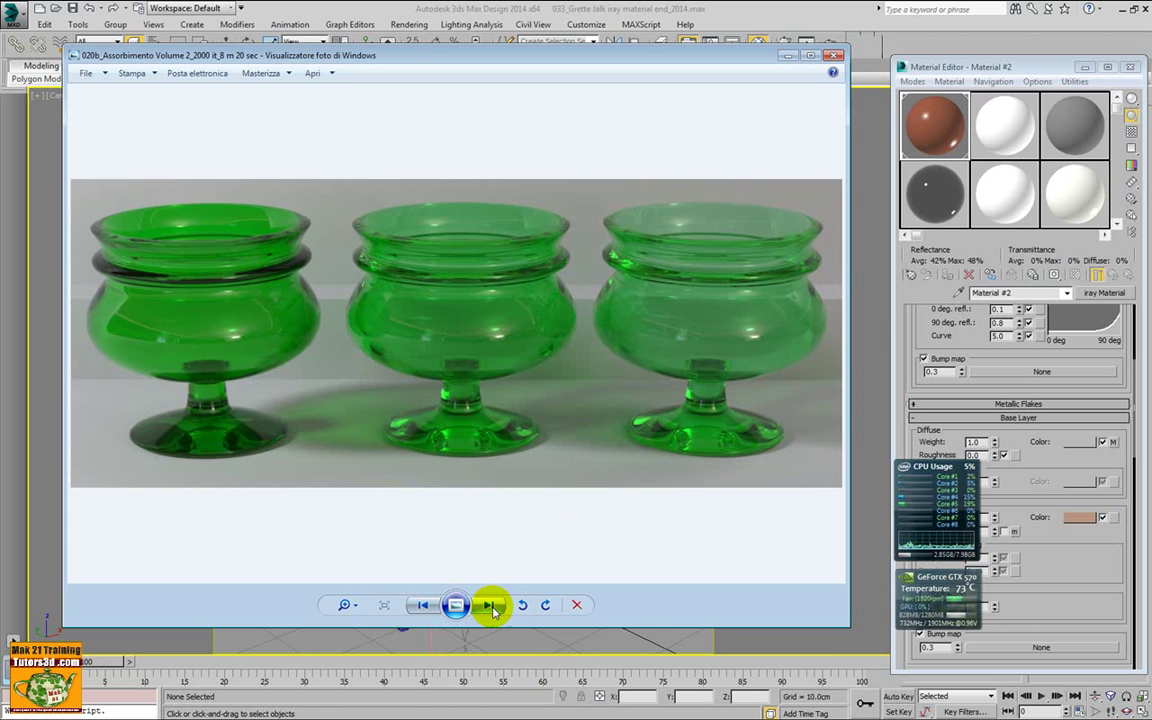
pyautogui.click(490, 605)
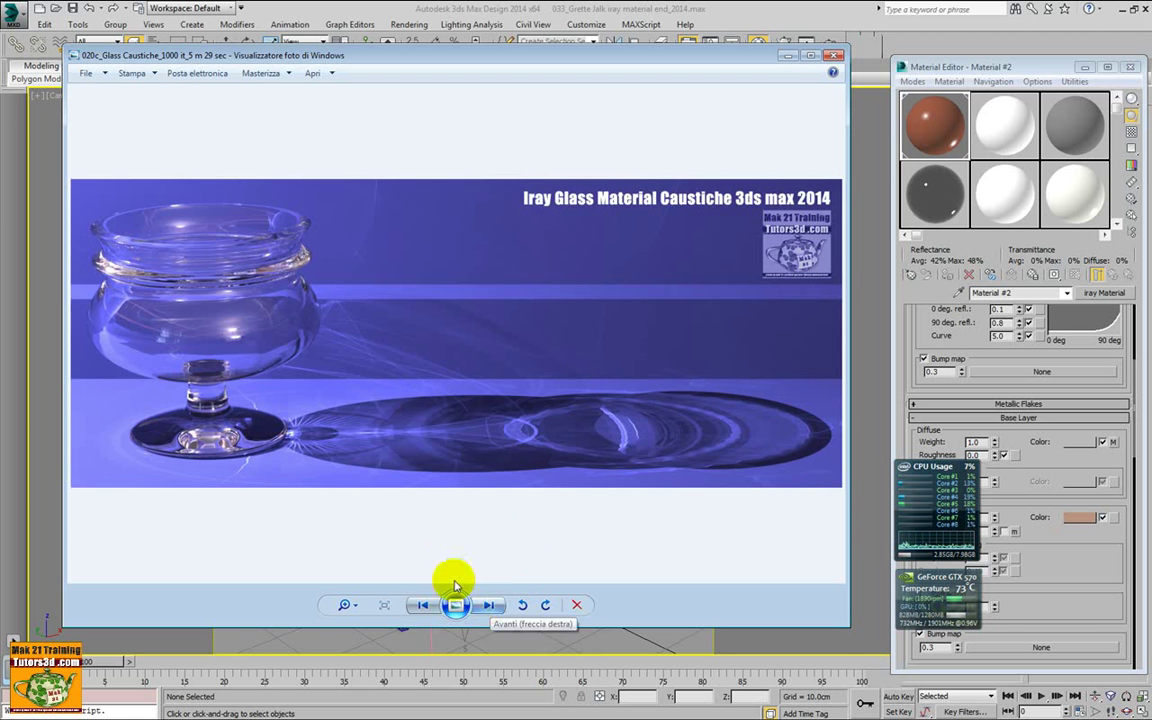
pyautogui.click(490, 605)
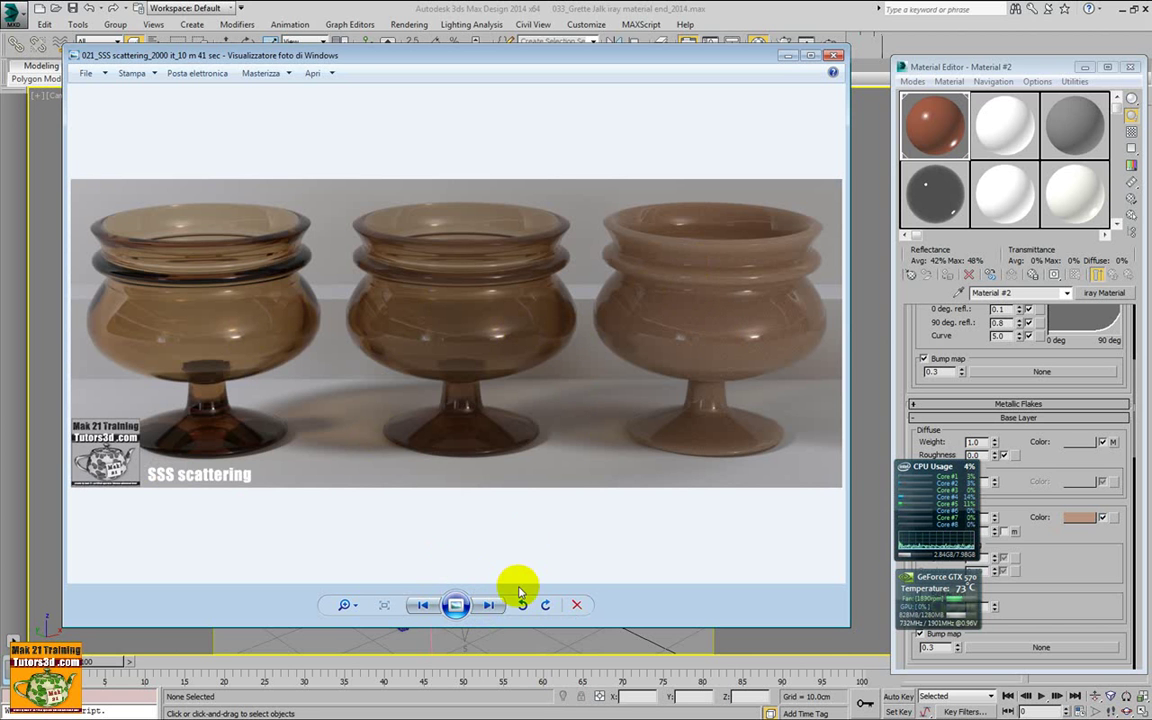
pyautogui.click(489, 605)
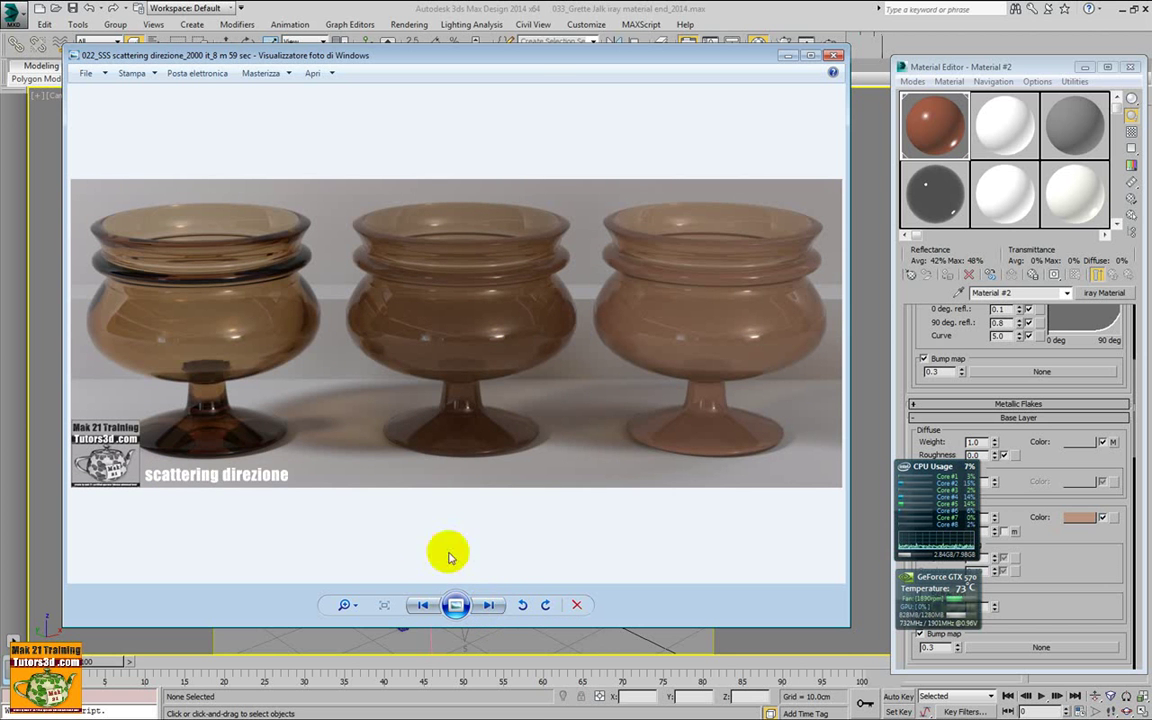
pyautogui.press('Right')
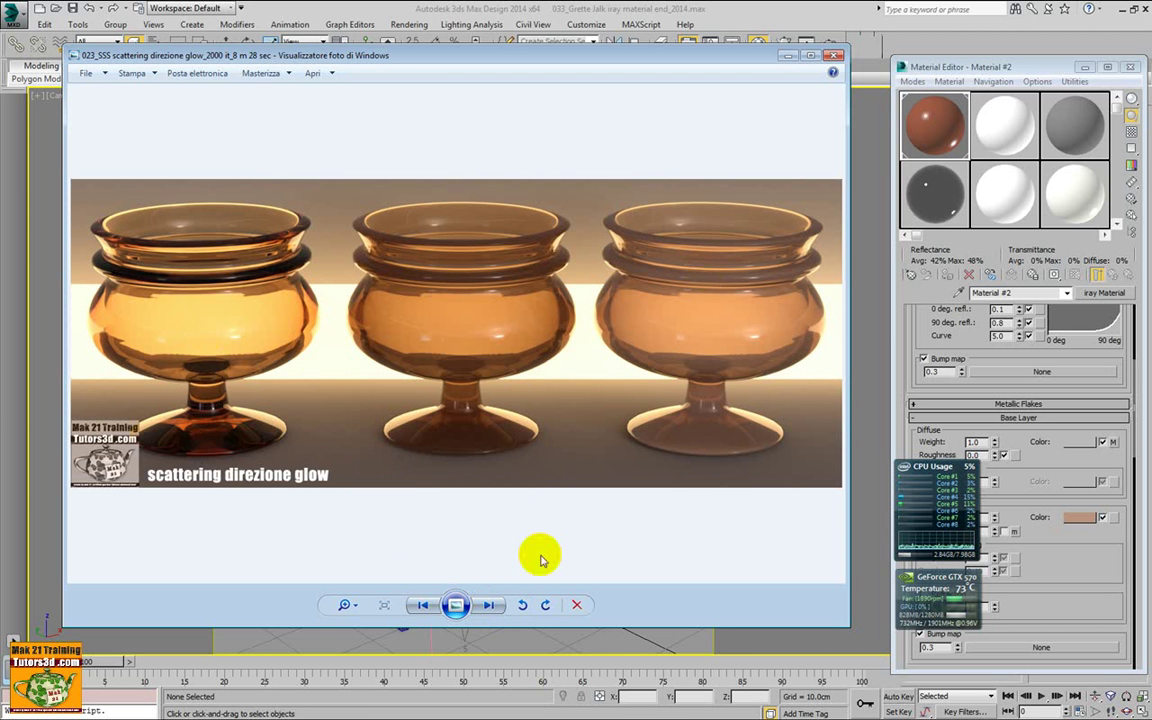
# Page through the Dispersione Spettrale diamond renders, including caustics point, to the Anisotropismo render
pyautogui.click(488, 604)
pyautogui.click(488, 604)
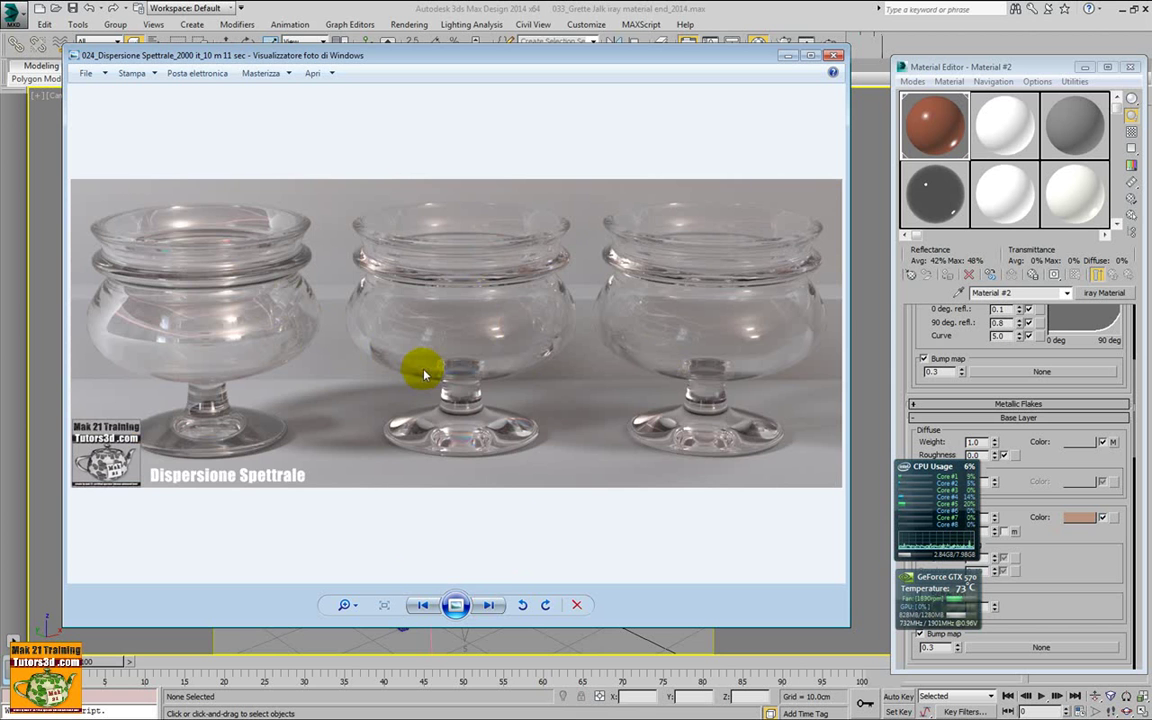
pyautogui.click(488, 605)
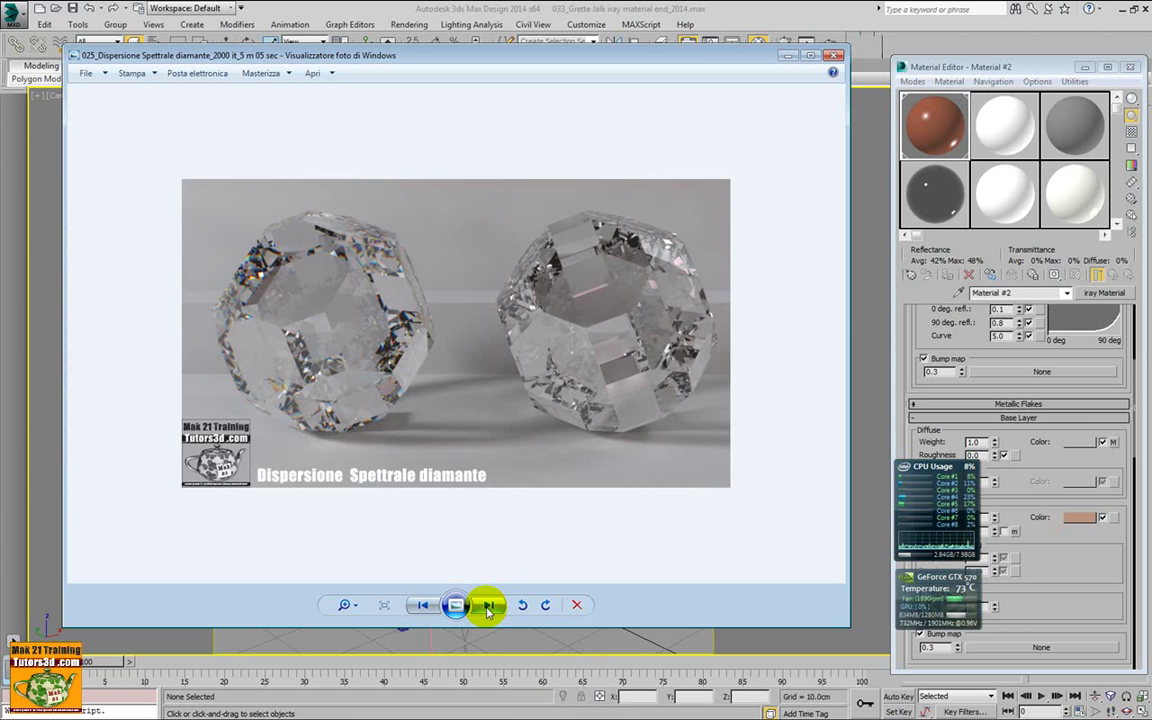
pyautogui.click(488, 605)
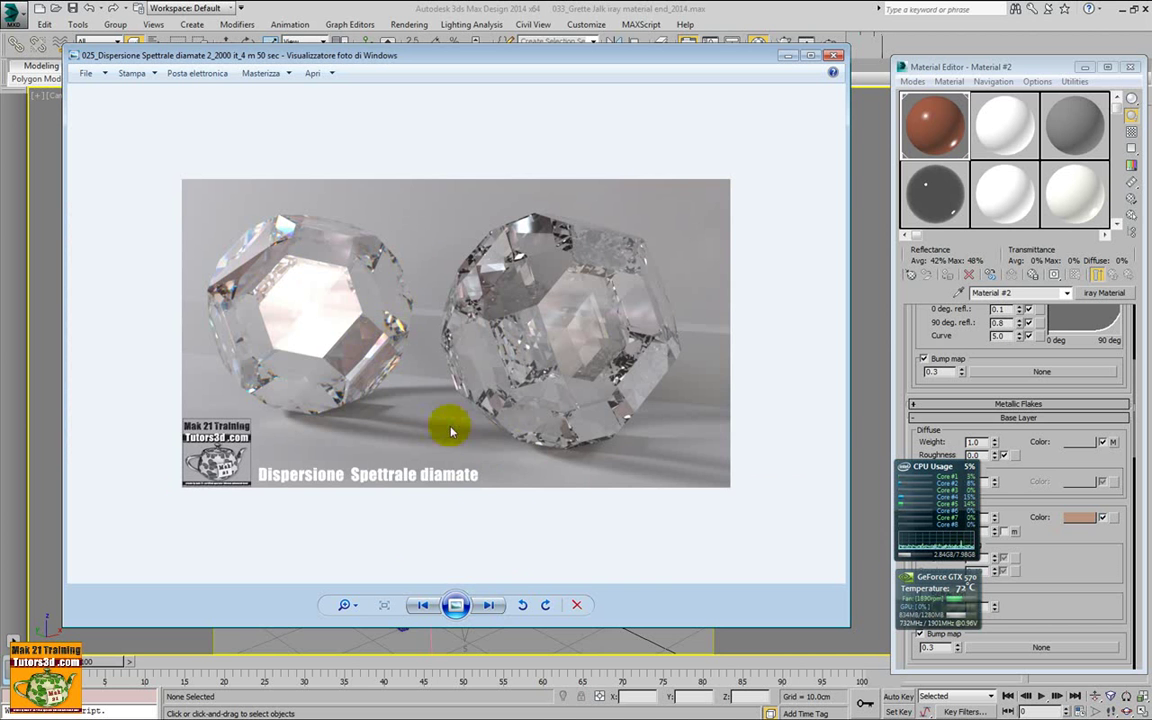
pyautogui.click(488, 605)
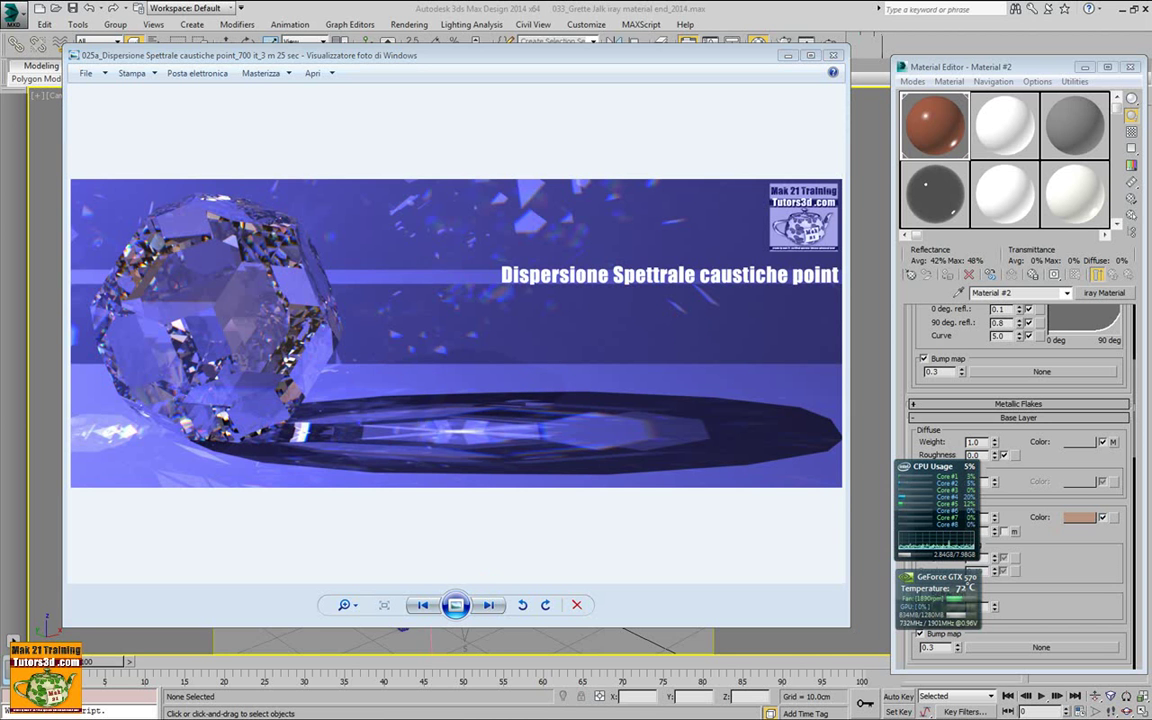
pyautogui.press('Right')
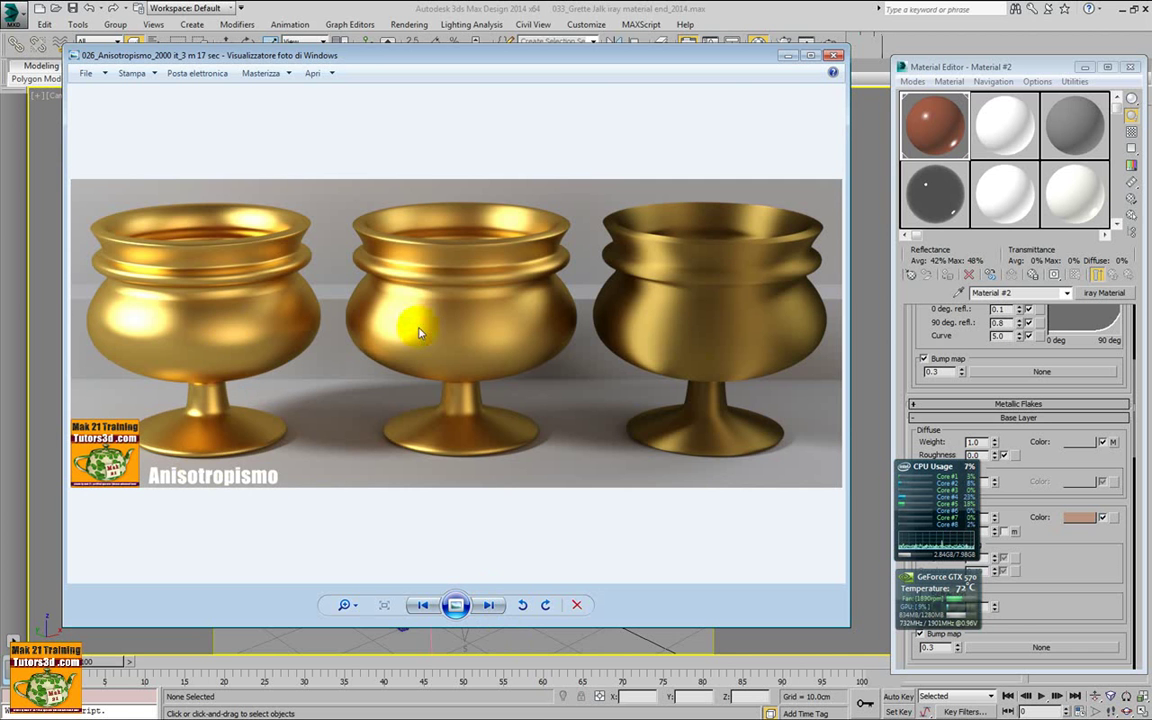
# Continue through anisotropy rotation and levels, thin-film reflection and Emissione renders to 031_Geometrie
pyautogui.click(489, 605)
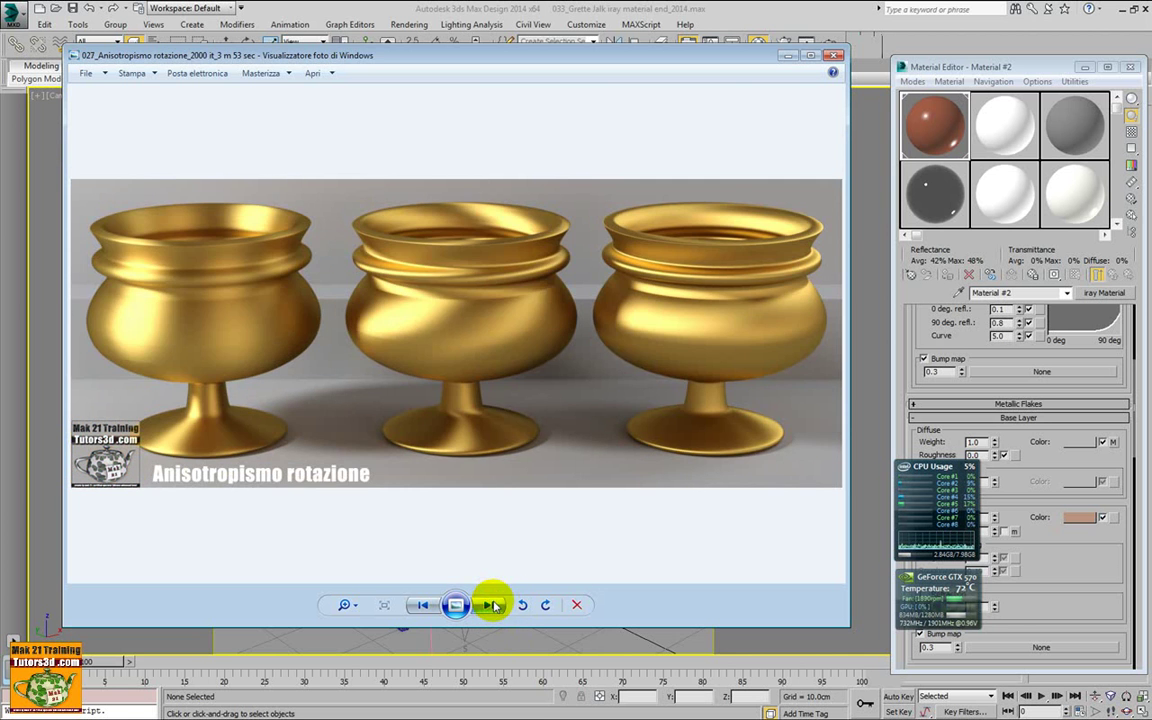
pyautogui.click(489, 605)
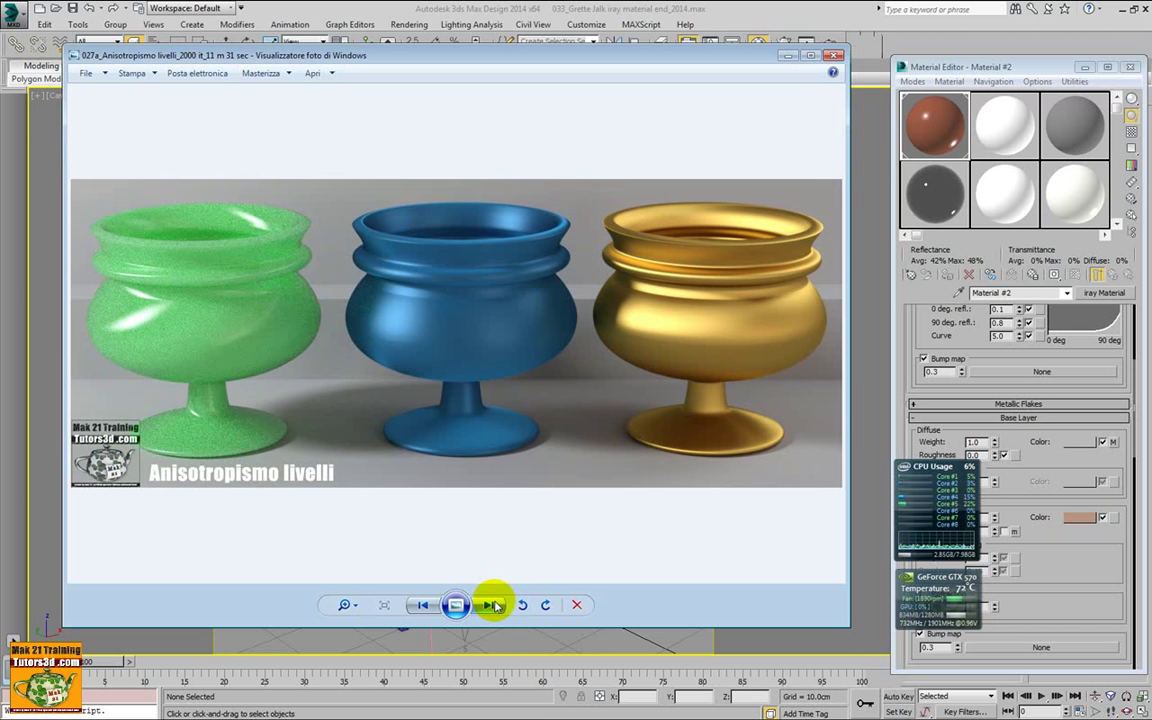
pyautogui.click(494, 605)
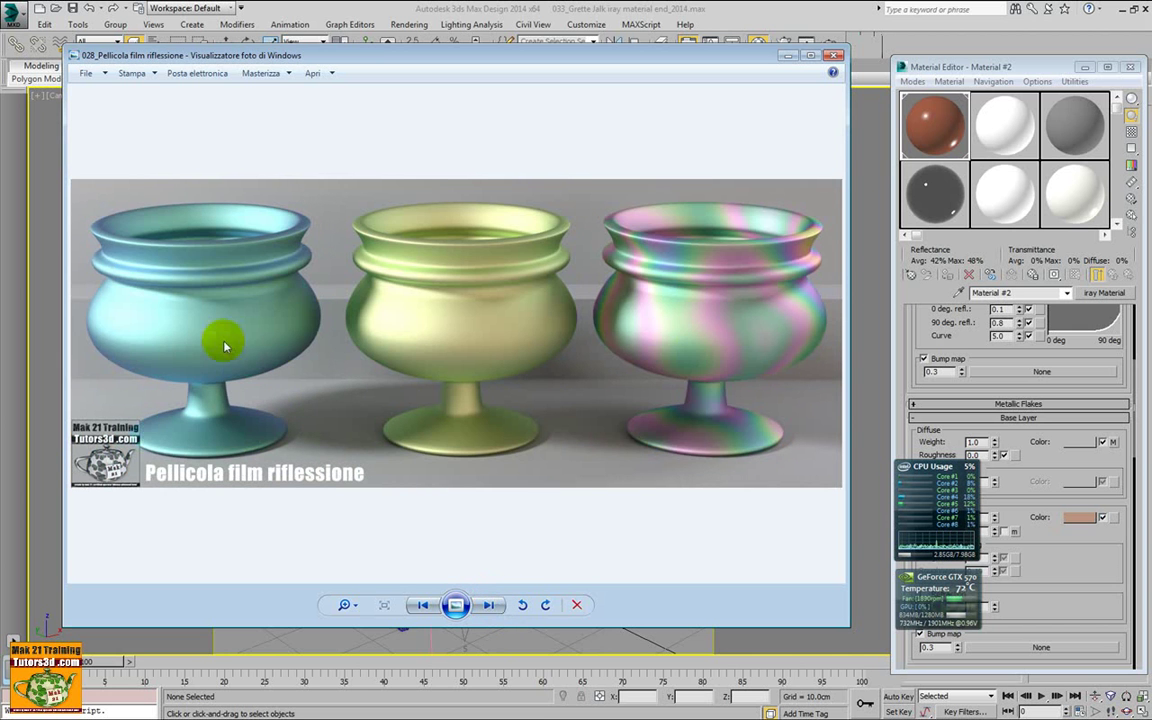
pyautogui.click(489, 605)
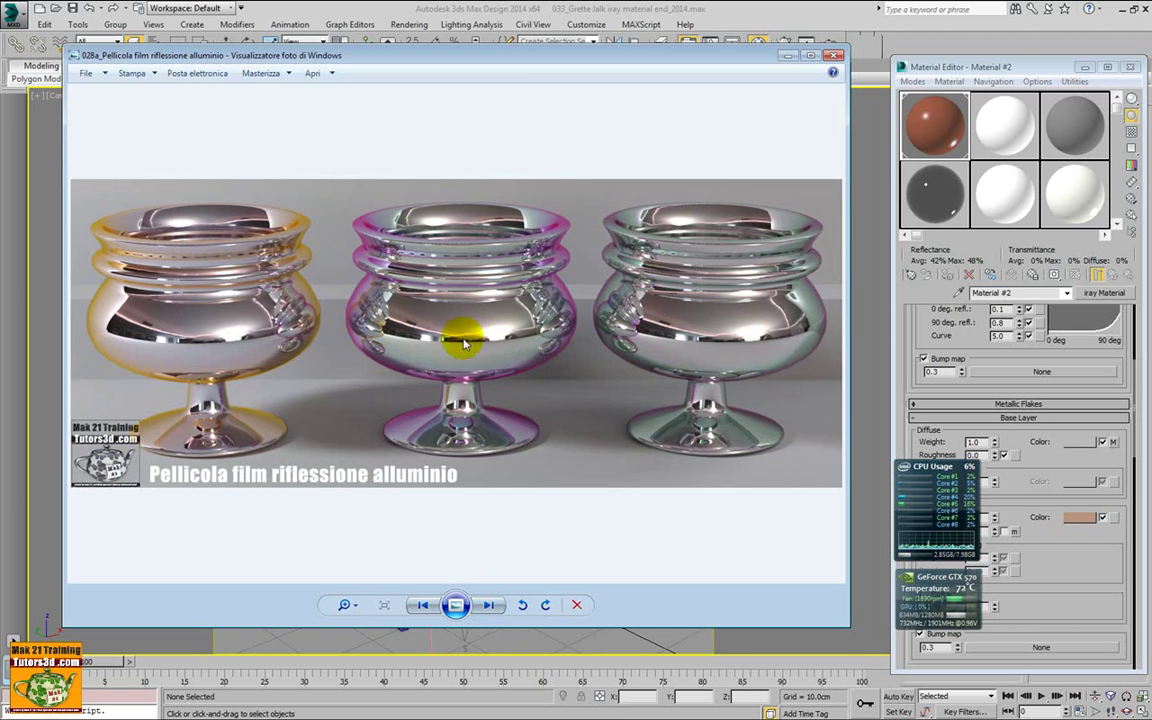
pyautogui.click(489, 605)
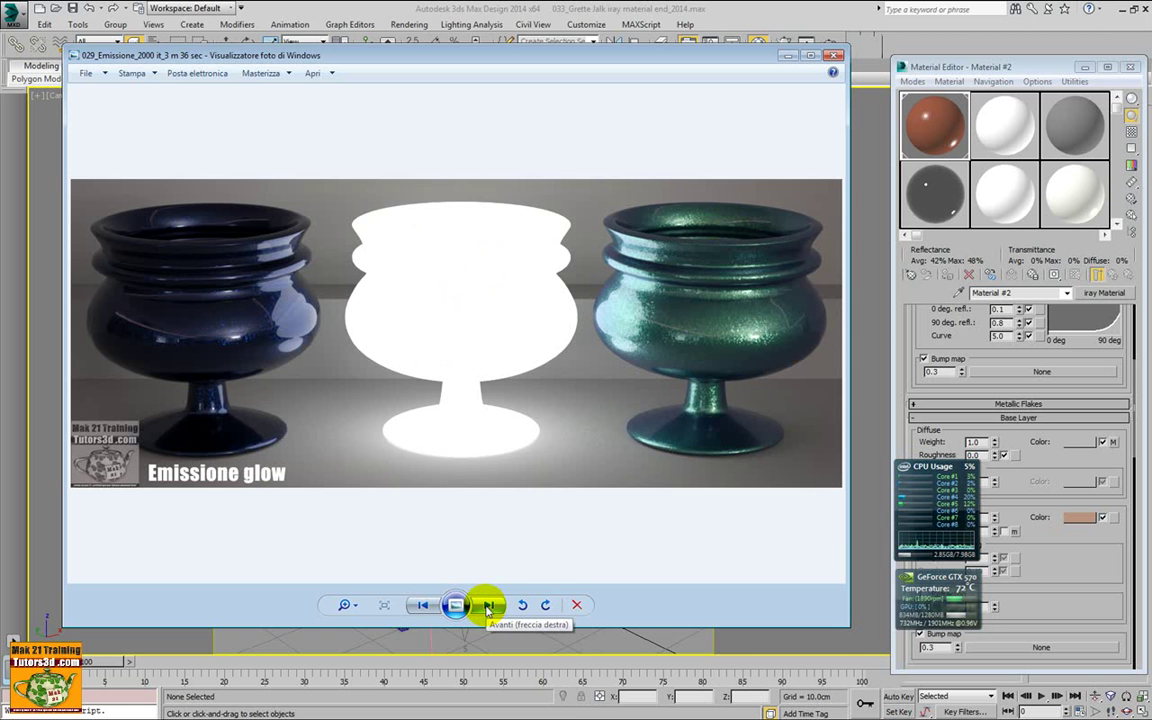
pyautogui.click(488, 606)
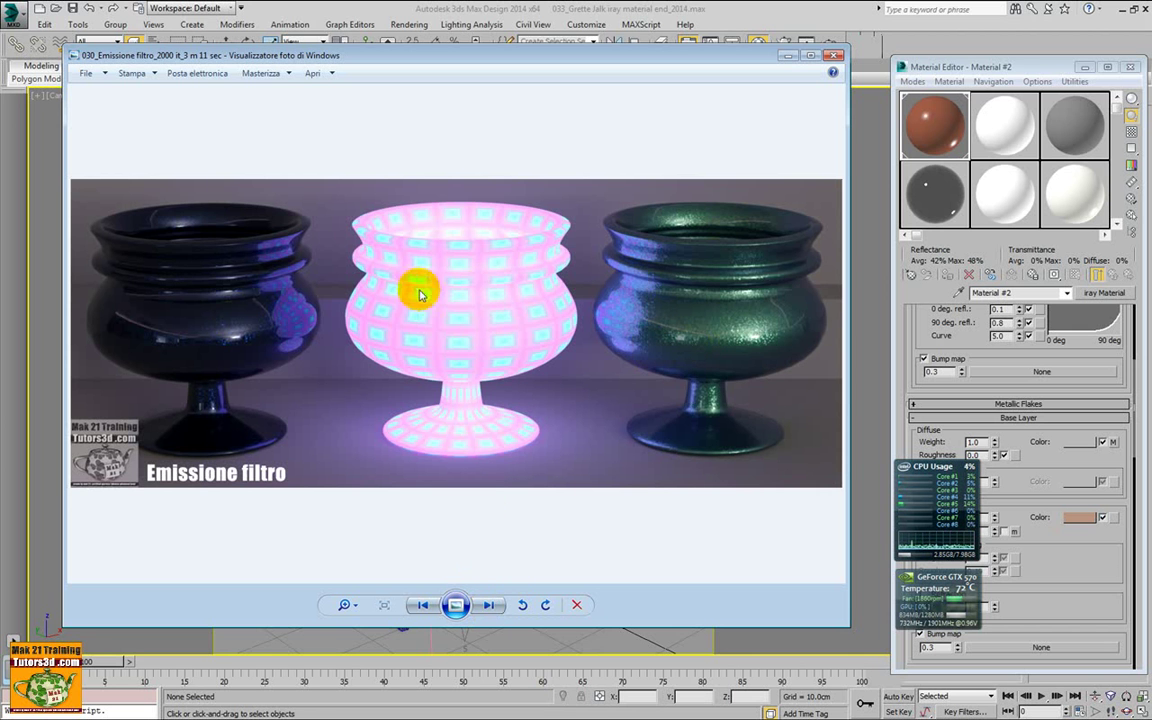
pyautogui.click(489, 605)
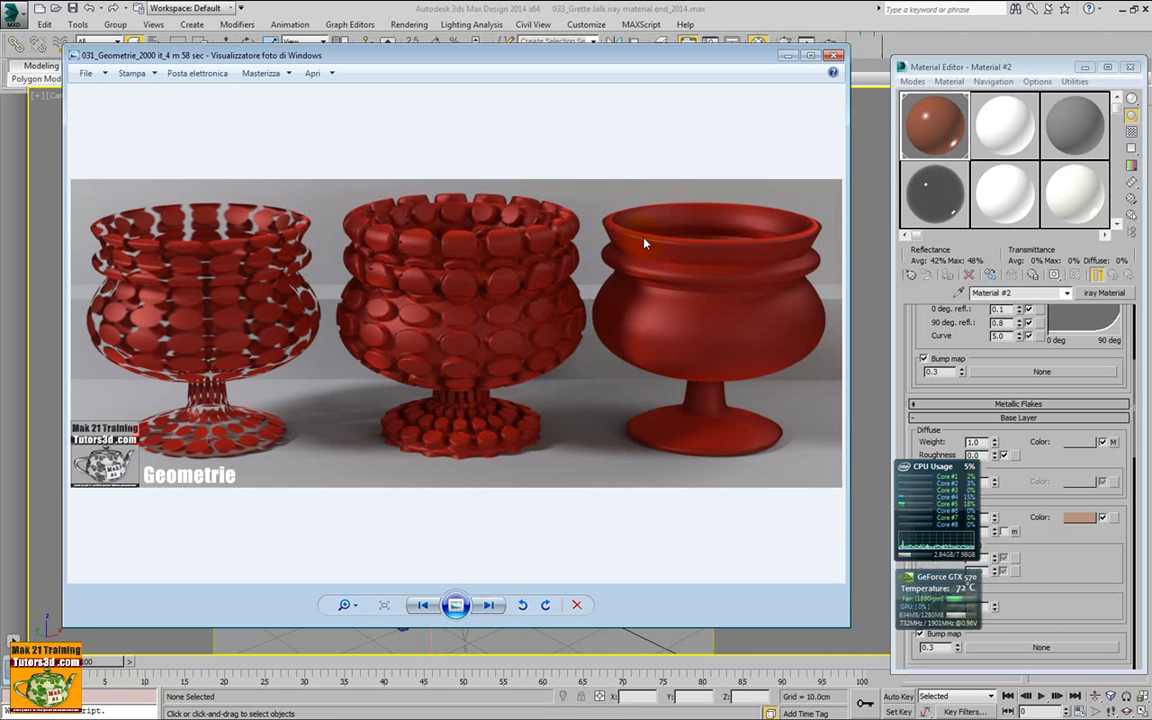
# View the Geometrie round corner, iray and mental ray renders and both chair renders, then close Photo Viewer
pyautogui.click(489, 606)
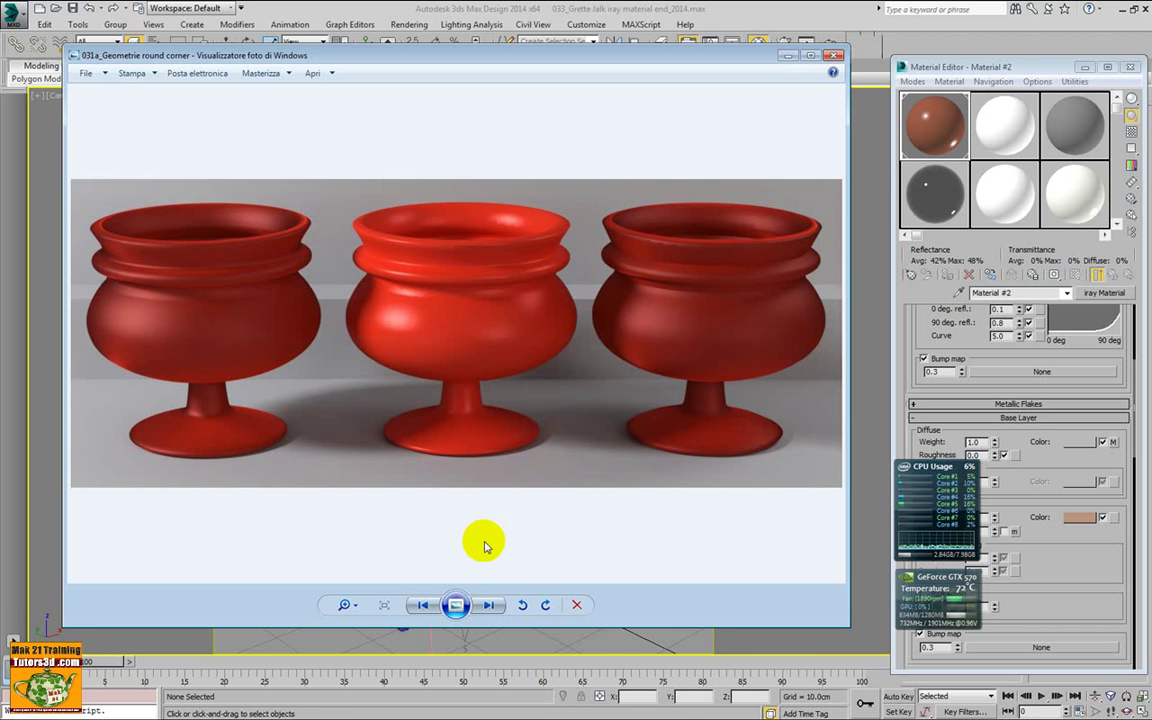
pyautogui.click(490, 606)
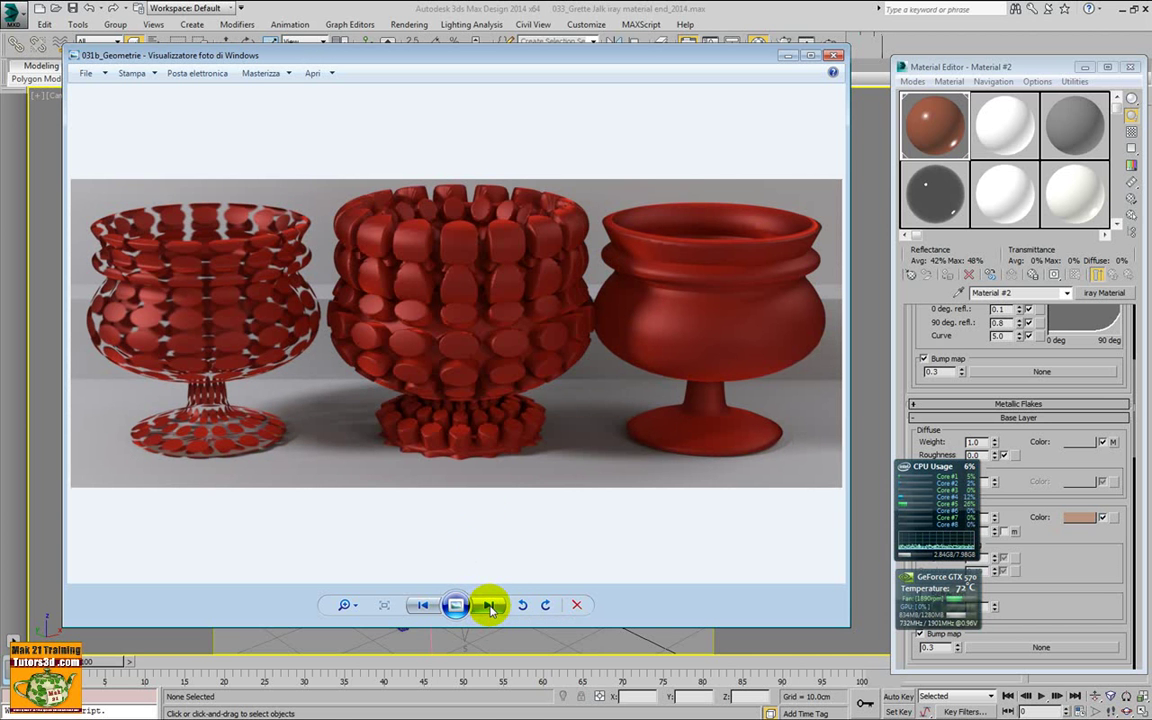
pyautogui.click(490, 605)
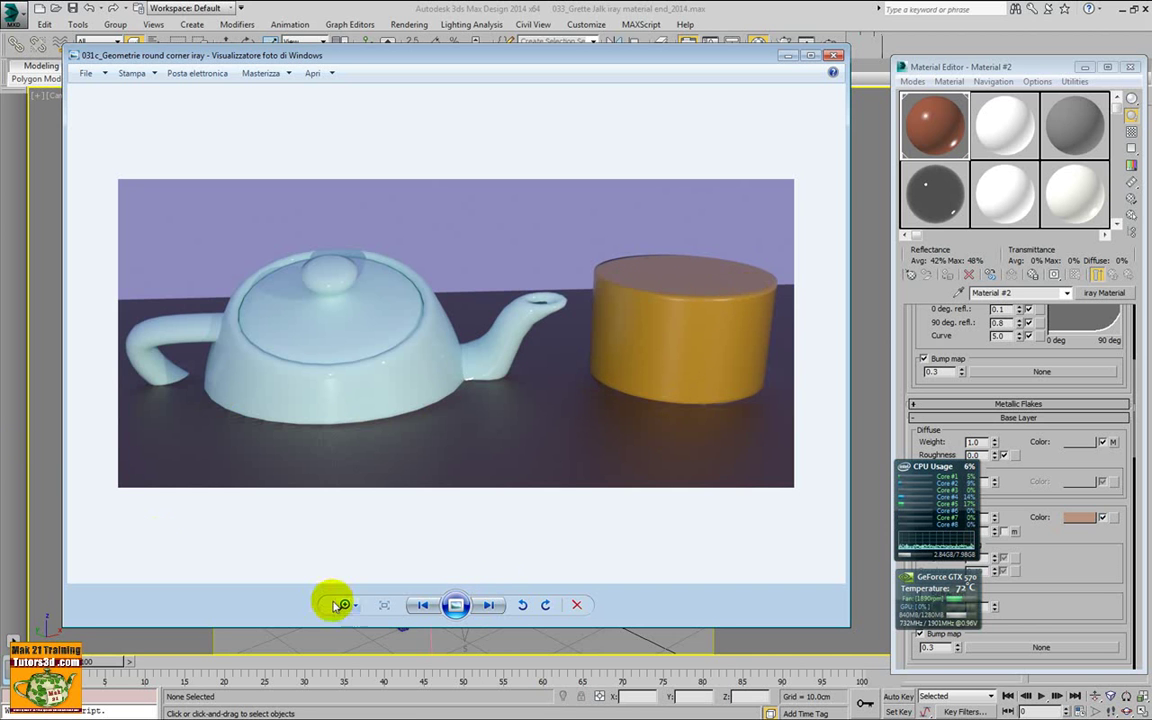
pyautogui.click(488, 605)
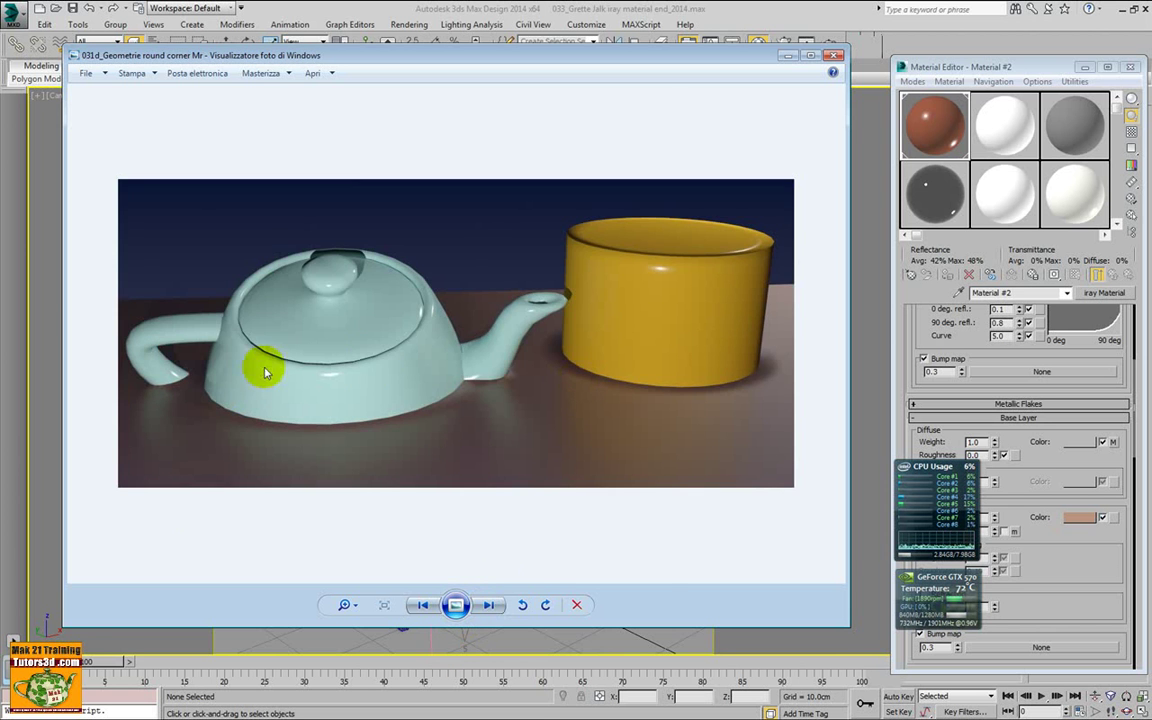
pyautogui.click(488, 605)
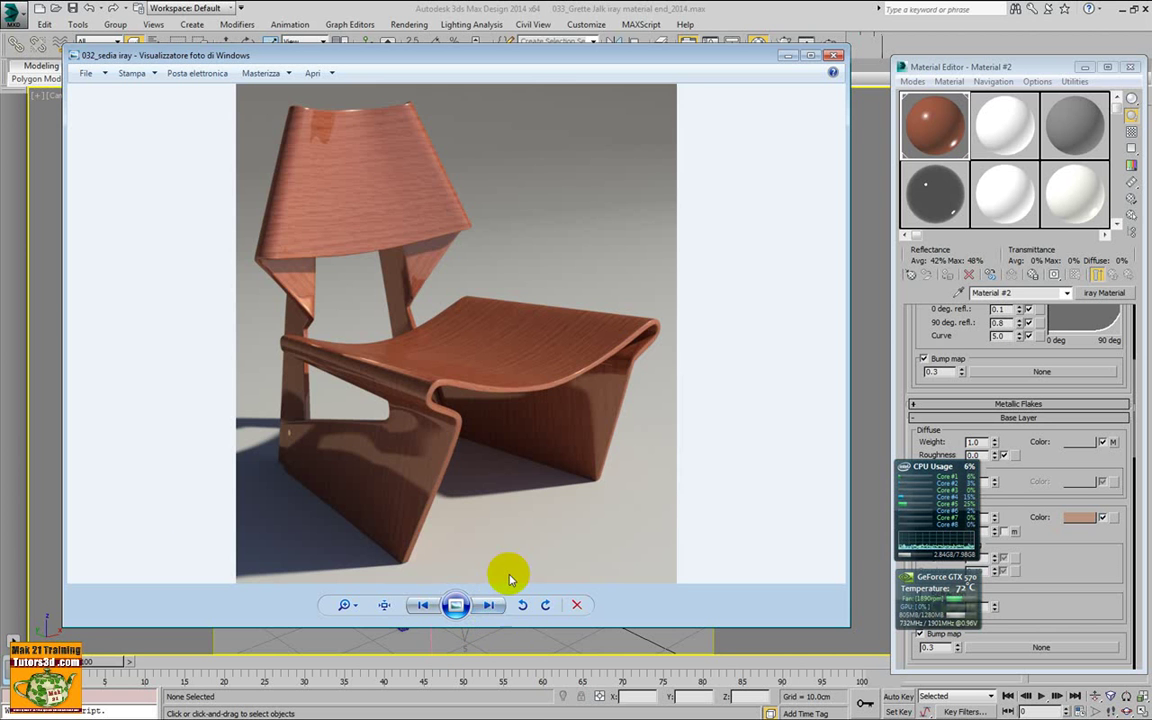
pyautogui.click(488, 605)
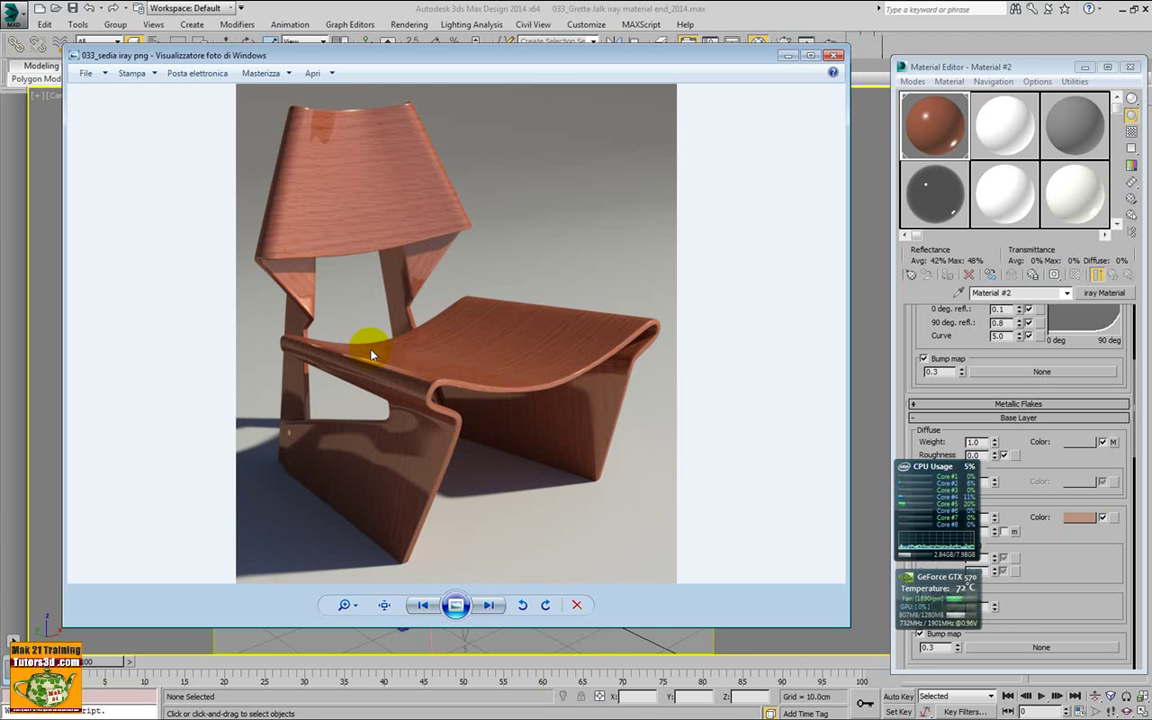
pyautogui.click(835, 57)
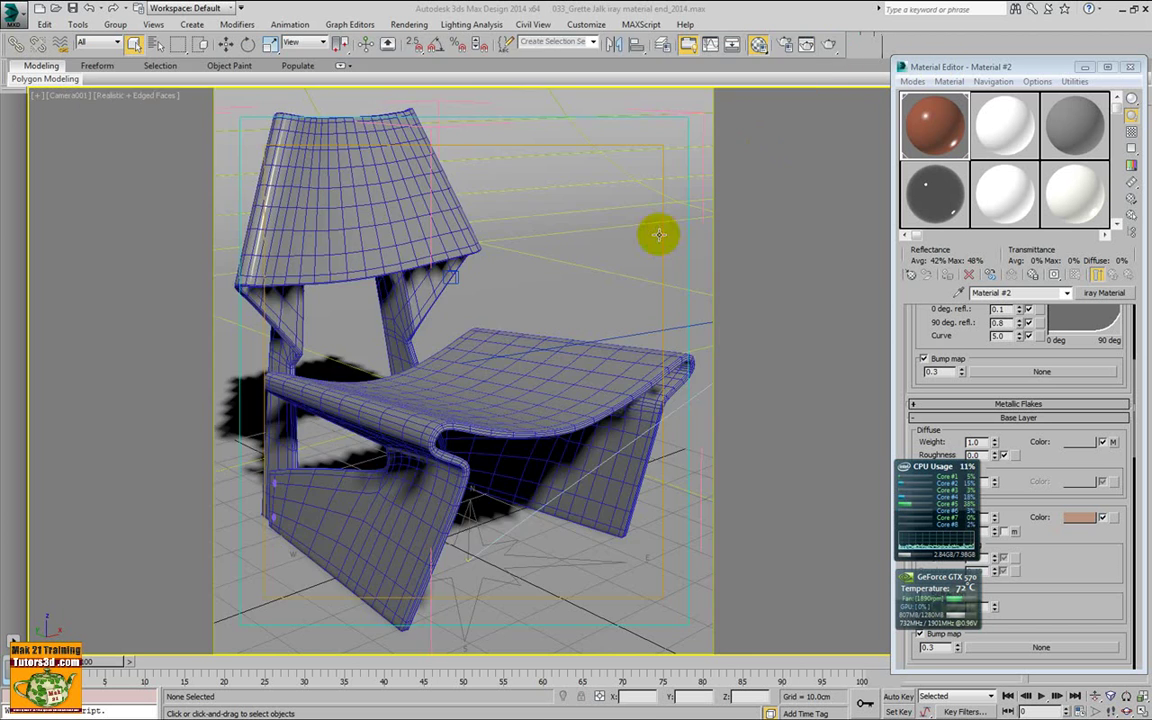
# Open the scene 025c_ Dispersione Spettrale Diamante Caustiche 30_2014.max
pyautogui.click(20, 14)
pyautogui.click(150, 75)
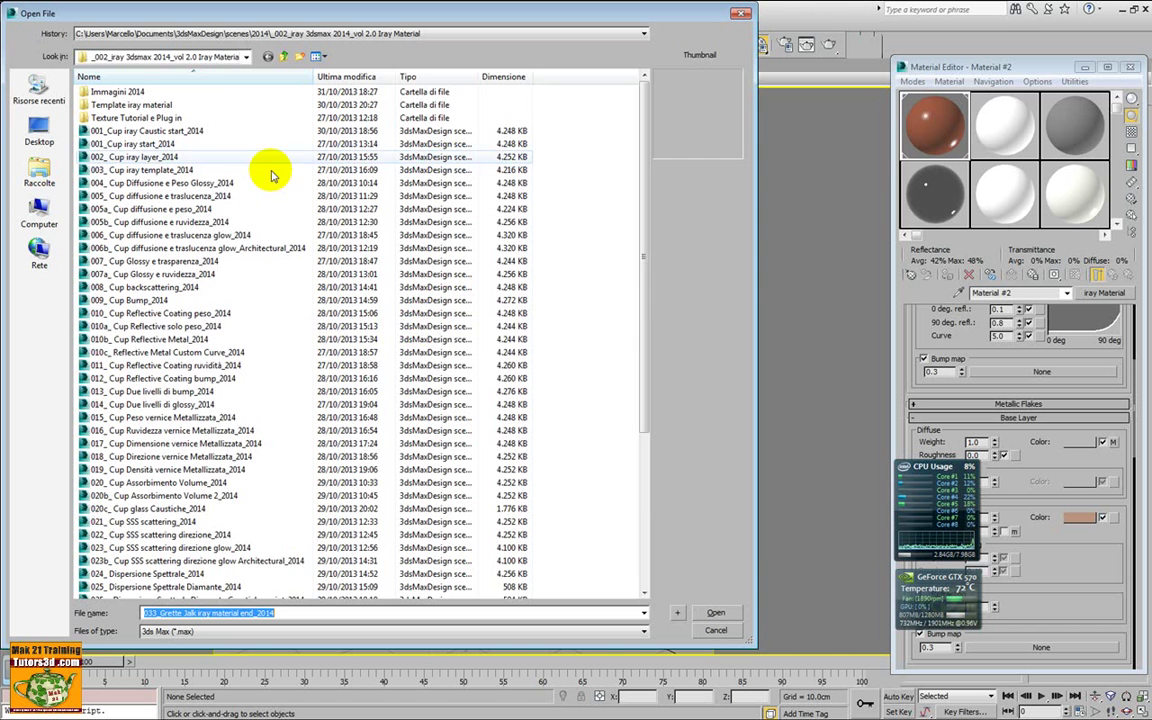
pyautogui.moveTo(646, 327); pyautogui.dragTo(630, 530)
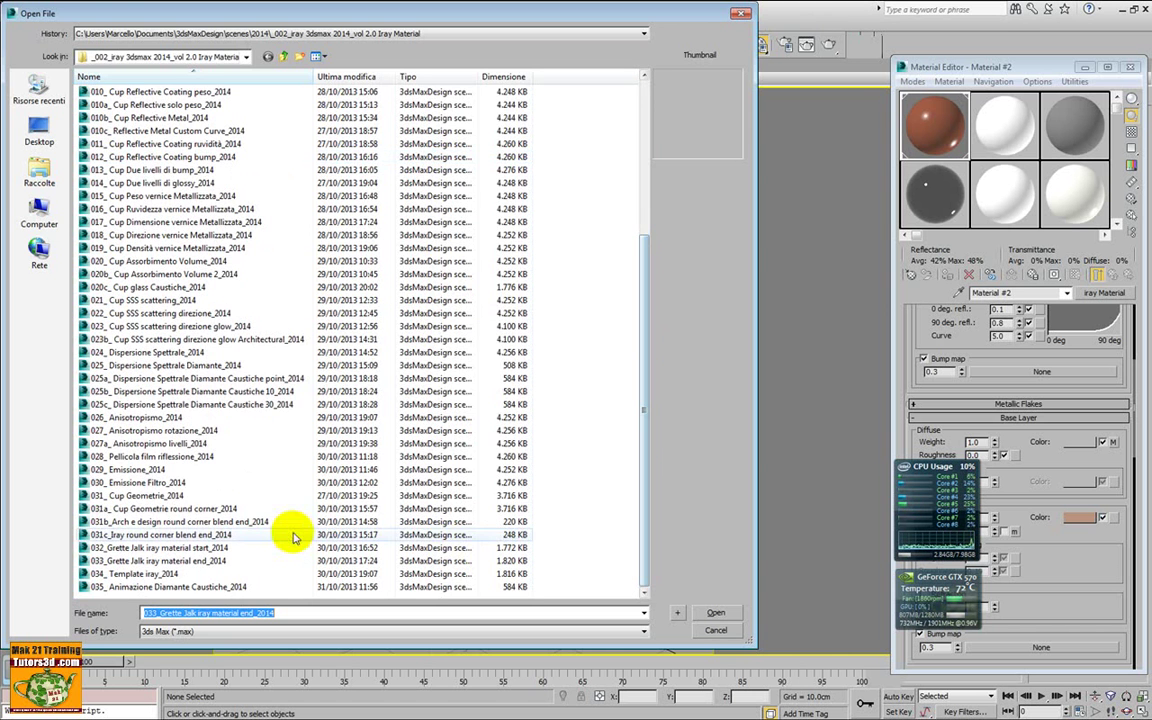
pyautogui.click(183, 535)
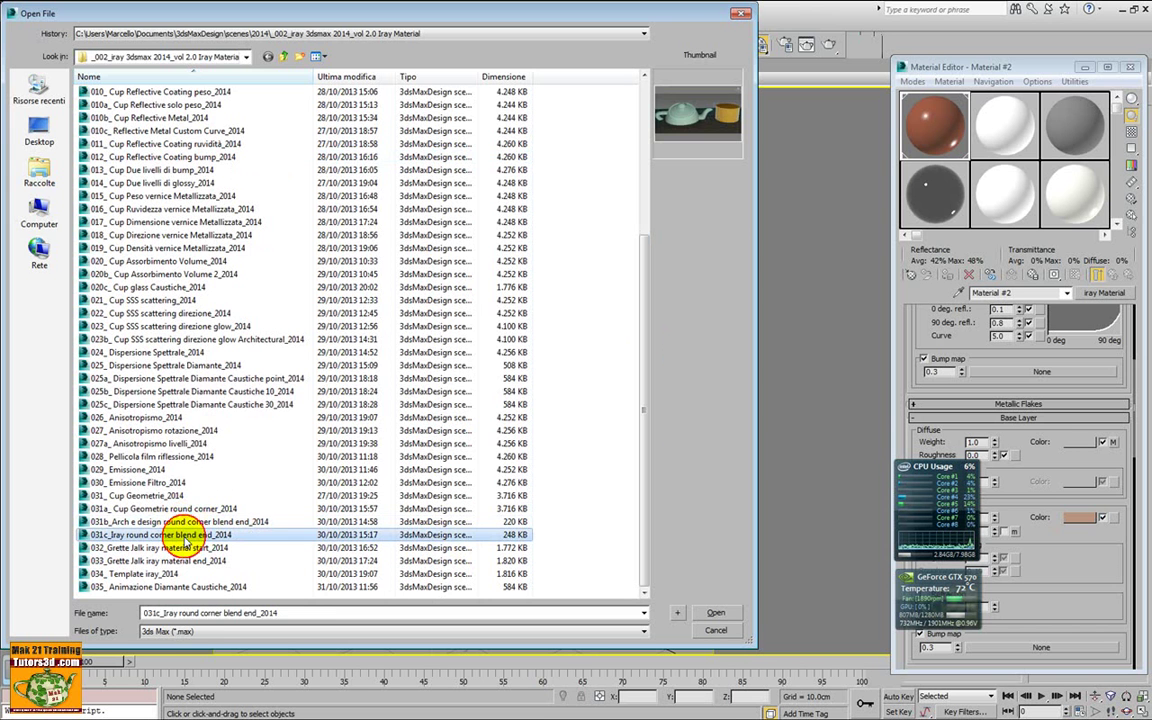
pyautogui.press('Up')
pyautogui.press('Up')
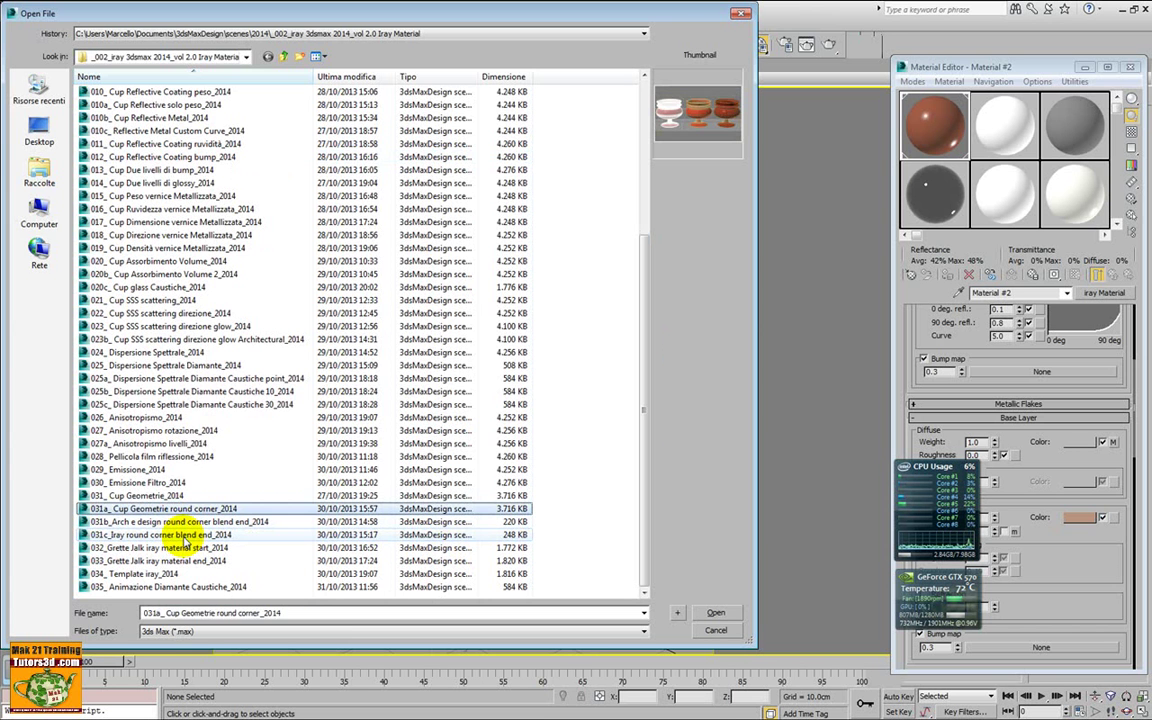
pyautogui.press('Up')
pyautogui.press('Up')
pyautogui.press('Up')
pyautogui.press('Up')
pyautogui.press('Up')
pyautogui.press('Up')
pyautogui.press('Up')
pyautogui.press('Up')
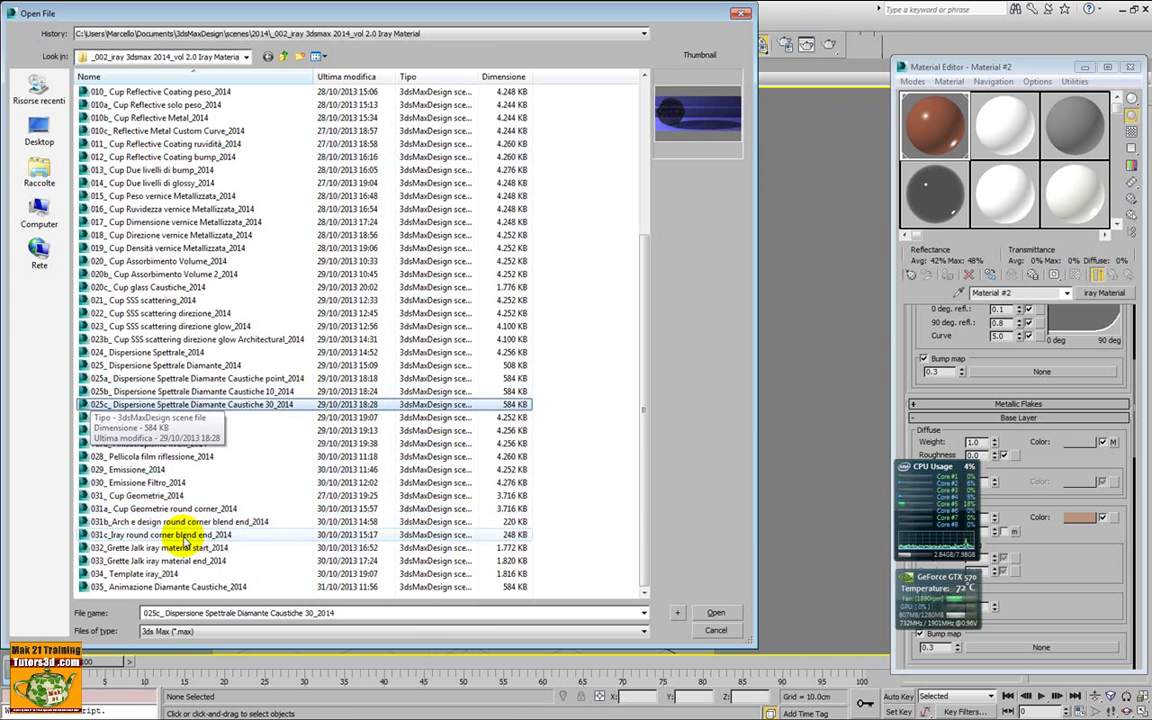
pyautogui.click(716, 612)
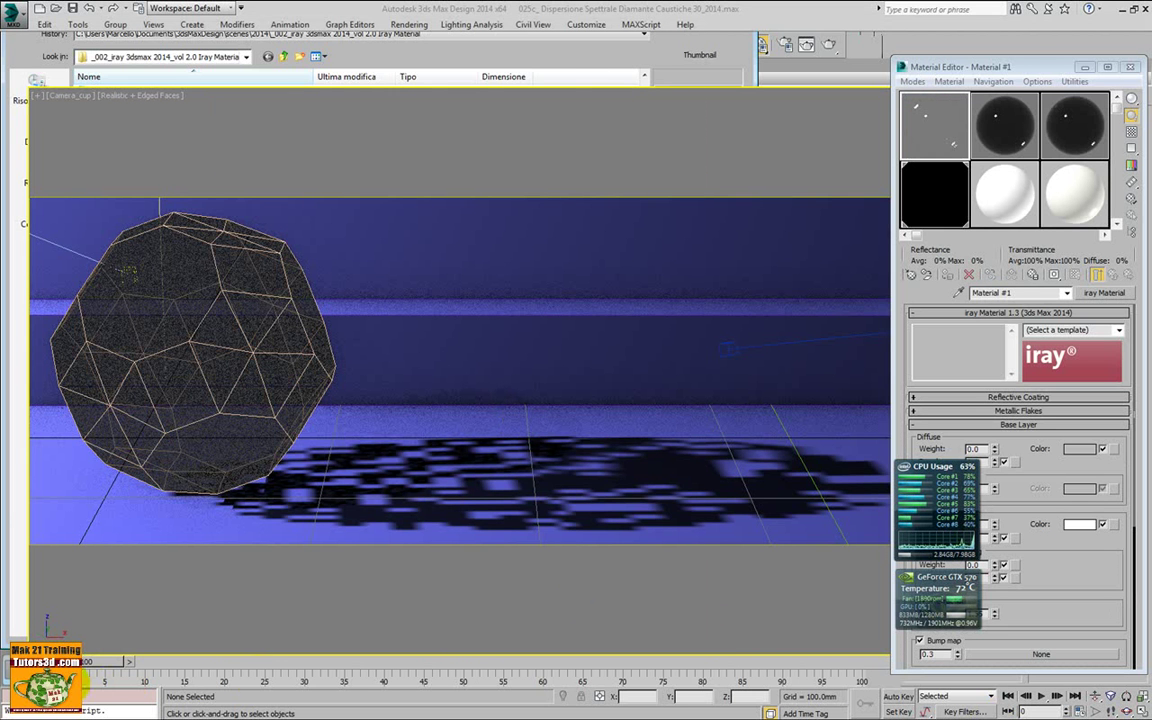
# Close the material editor, scrub the timeline, and open the 035_ Animazione Diamante Caustiche_2014 scene
pyautogui.click(1132, 68)
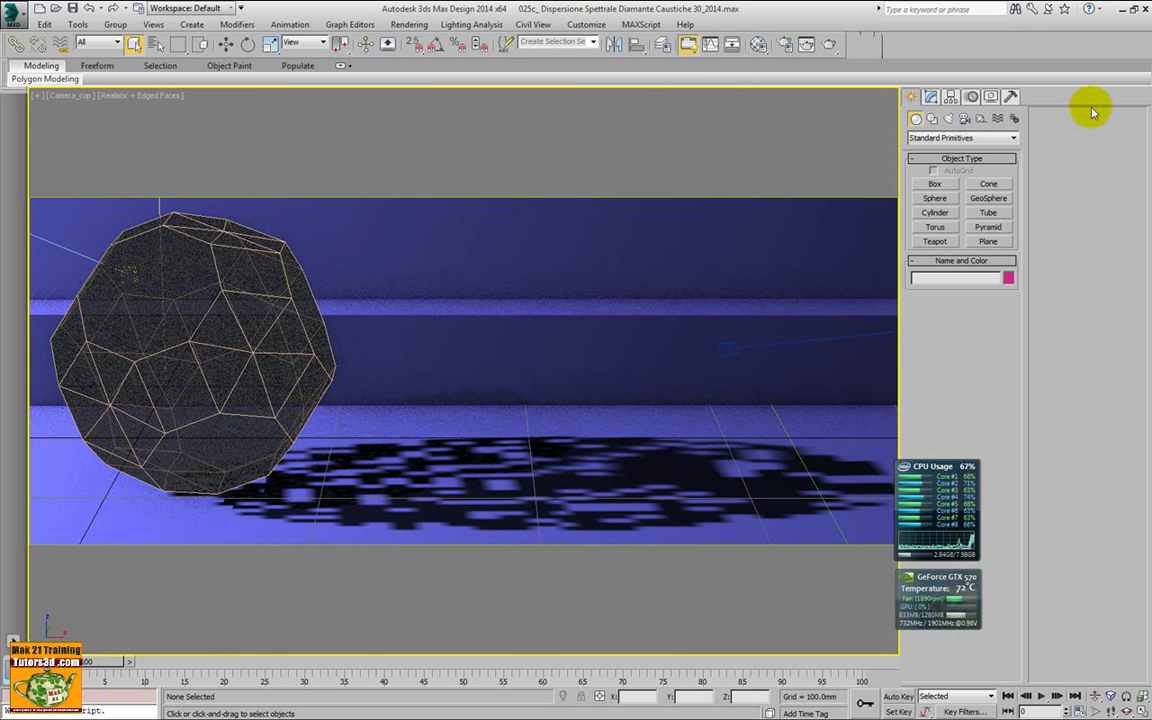
pyautogui.moveTo(107, 668)
pyautogui.mouseDown()
pyautogui.moveTo(490, 665)
pyautogui.moveTo(95, 662)
pyautogui.mouseUp()
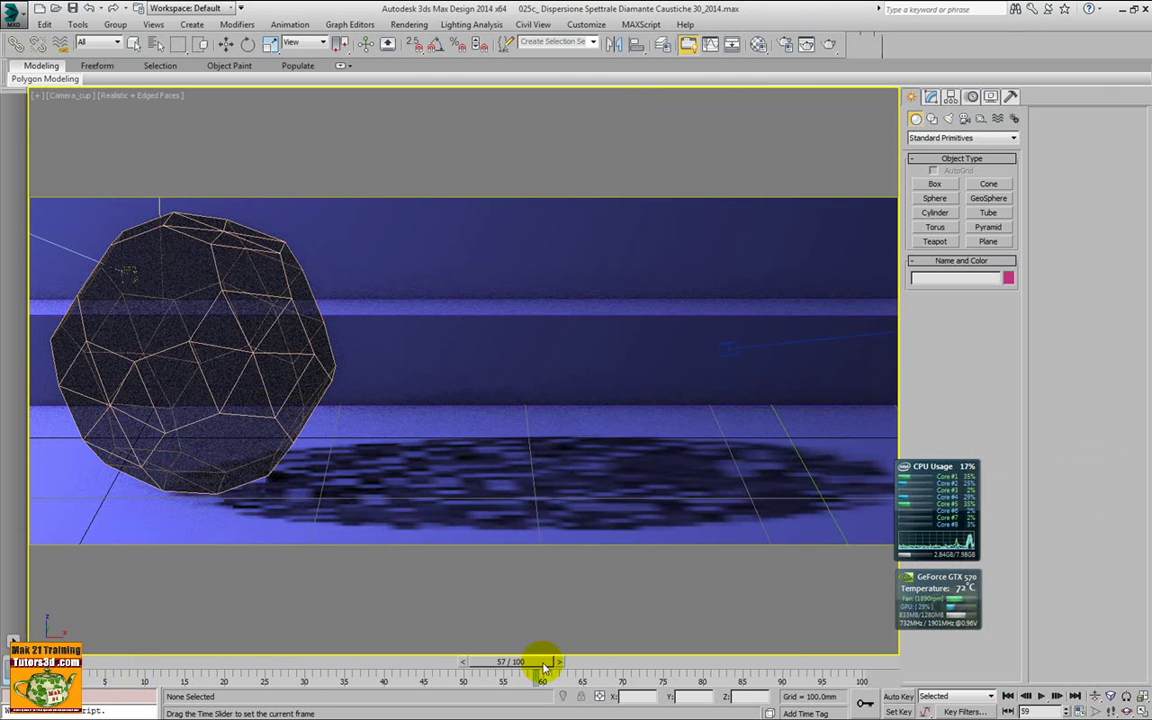
pyautogui.click(18, 20)
pyautogui.click(46, 103)
pyautogui.doubleClick(132, 632)
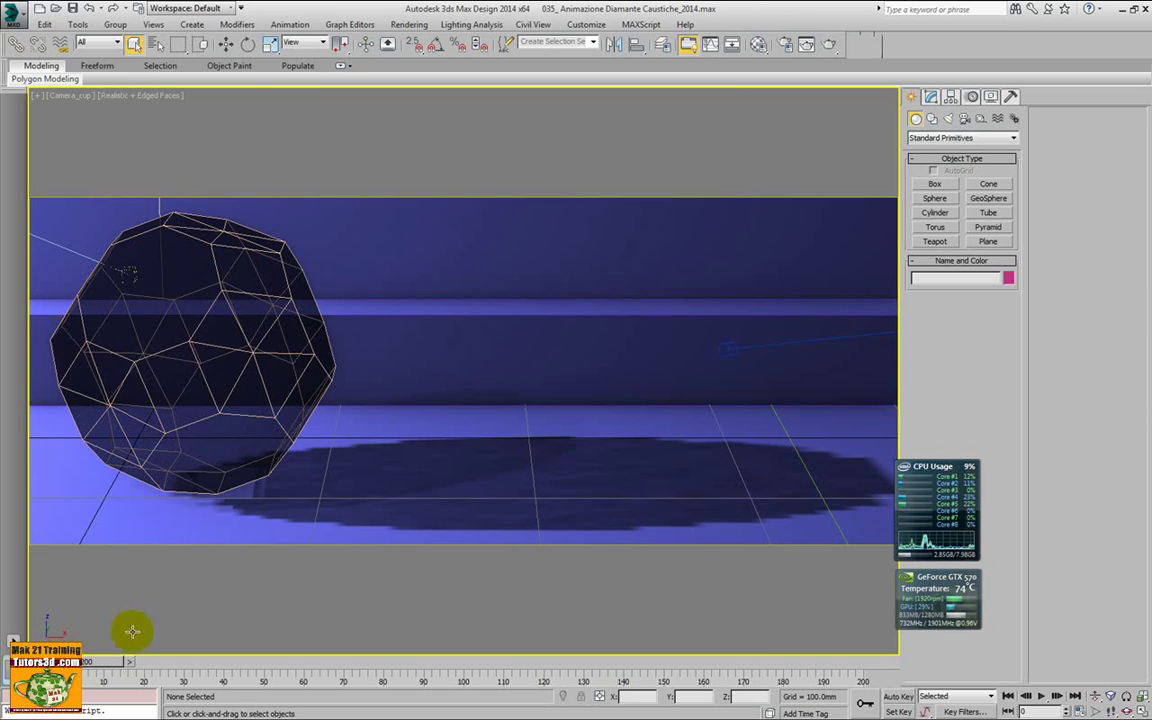
# Scrub the diamond scene's animation to a later frame and bring up Rendering > View Image File
pyautogui.moveTo(100, 662)
pyautogui.mouseDown()
pyautogui.moveTo(828, 658)
pyautogui.moveTo(172, 603)
pyautogui.moveTo(175, 578)
pyautogui.moveTo(226, 530)
pyautogui.moveTo(450, 506)
pyautogui.moveTo(260, 485)
pyautogui.moveTo(586, 489)
pyautogui.moveTo(252, 482)
pyautogui.mouseUp()
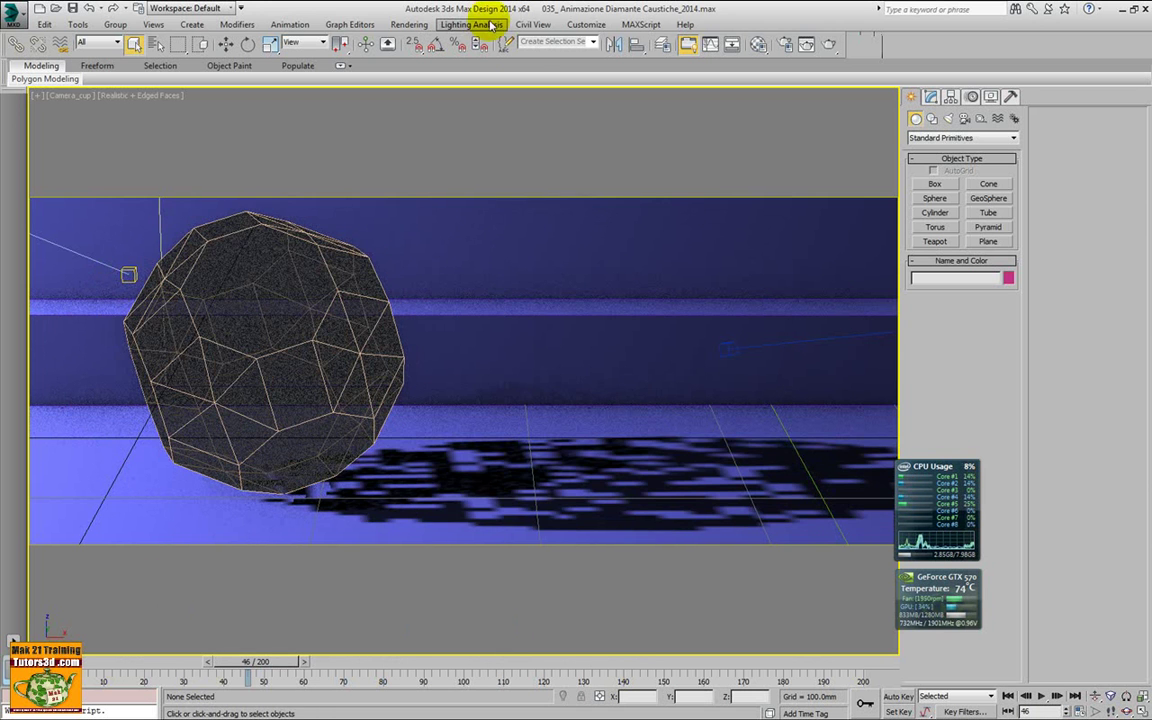
pyautogui.click(412, 26)
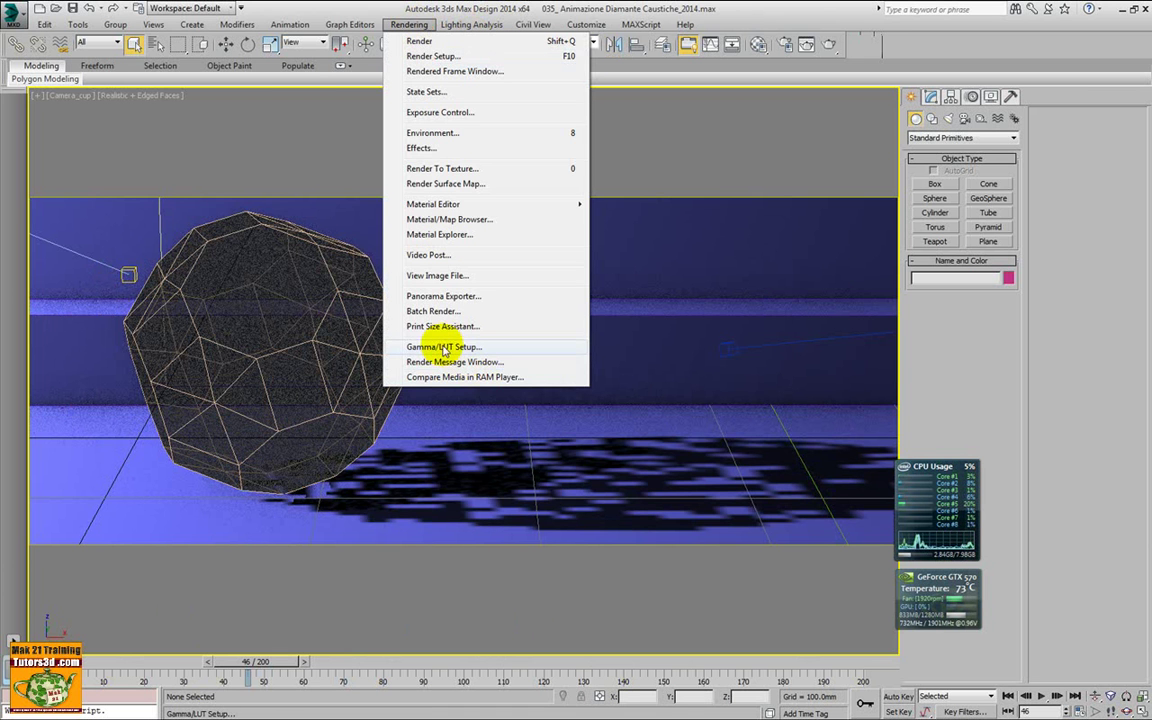
pyautogui.click(440, 275)
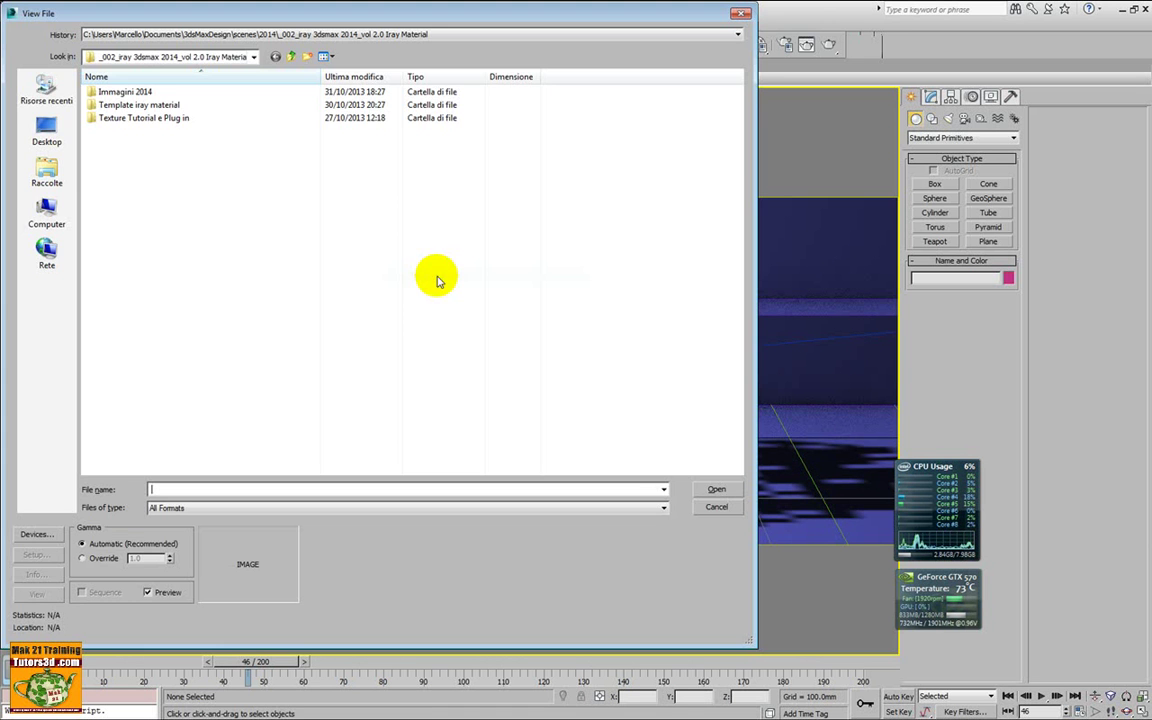
# Browse Immagini 2014 in View File and open the Diamante Caustiche Iray 3ds max video
pyautogui.doubleClick(108, 92)
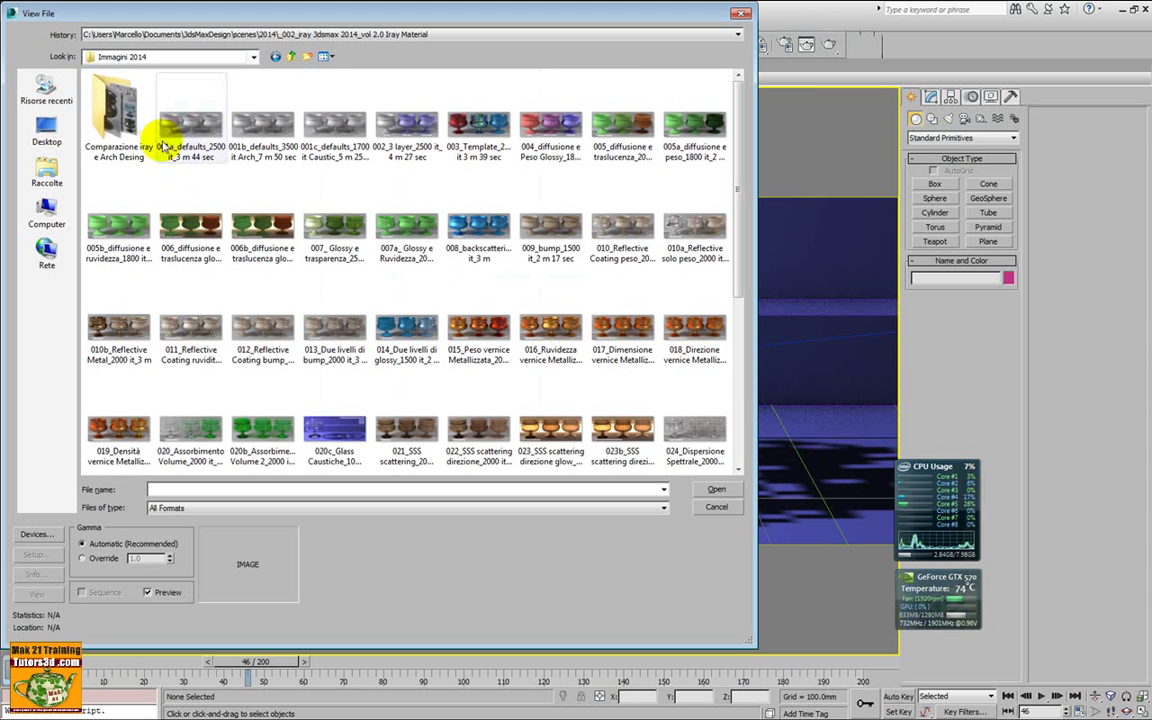
pyautogui.moveTo(738, 191)
pyautogui.mouseDown()
pyautogui.moveTo(745, 285)
pyautogui.moveTo(740, 190)
pyautogui.mouseUp()
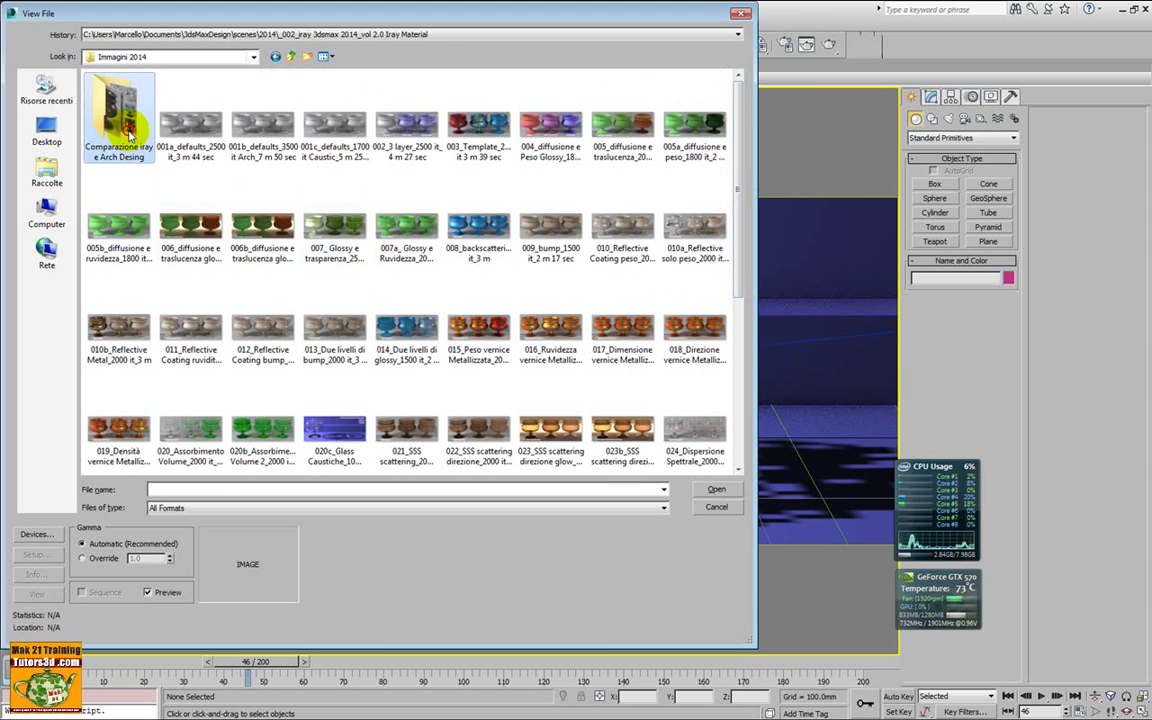
pyautogui.doubleClick(128, 133)
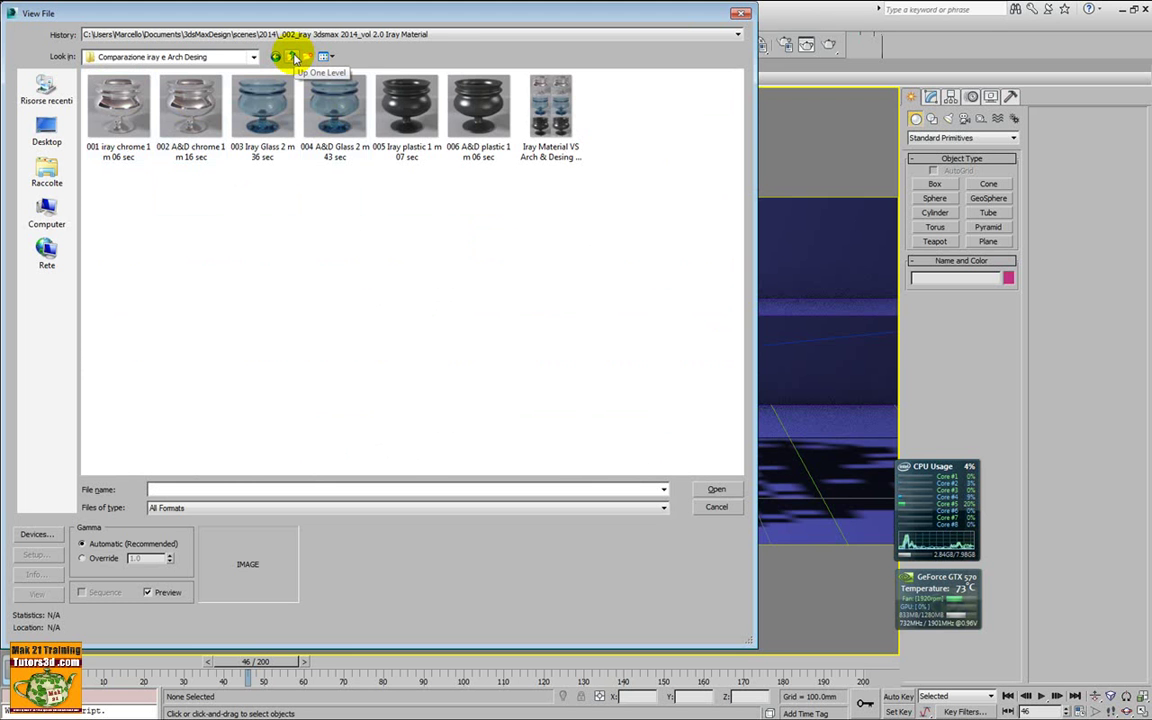
pyautogui.click(294, 57)
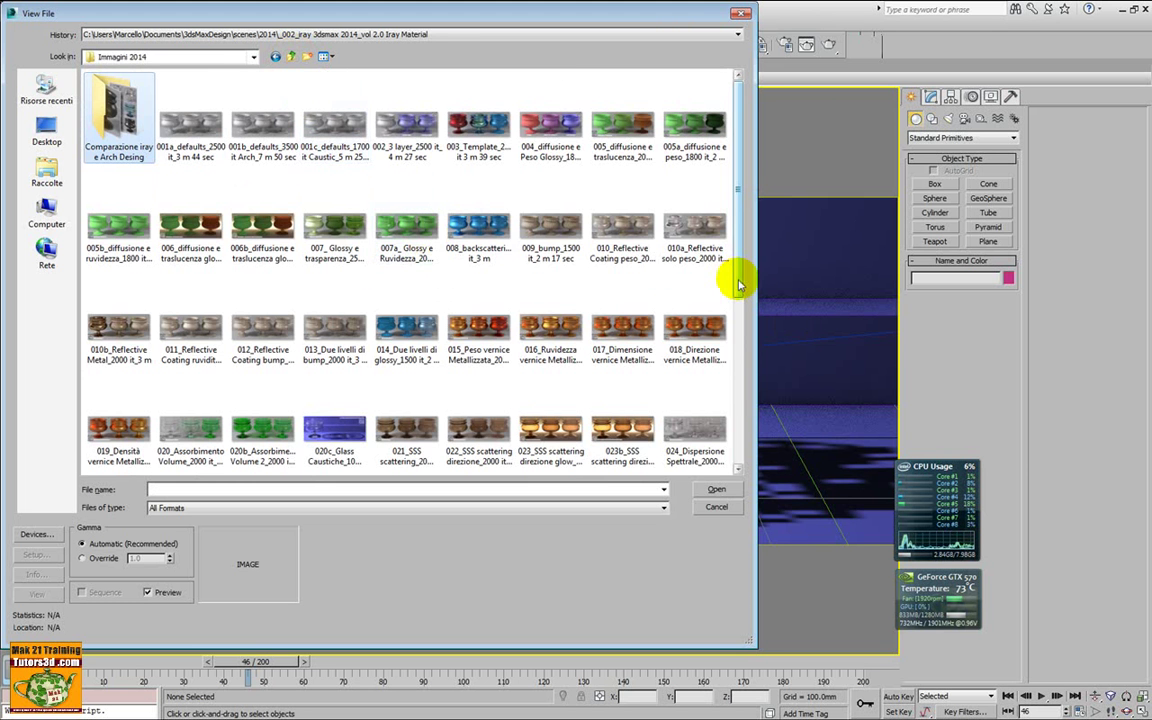
pyautogui.moveTo(740, 283); pyautogui.dragTo(745, 468)
pyautogui.click(190, 428)
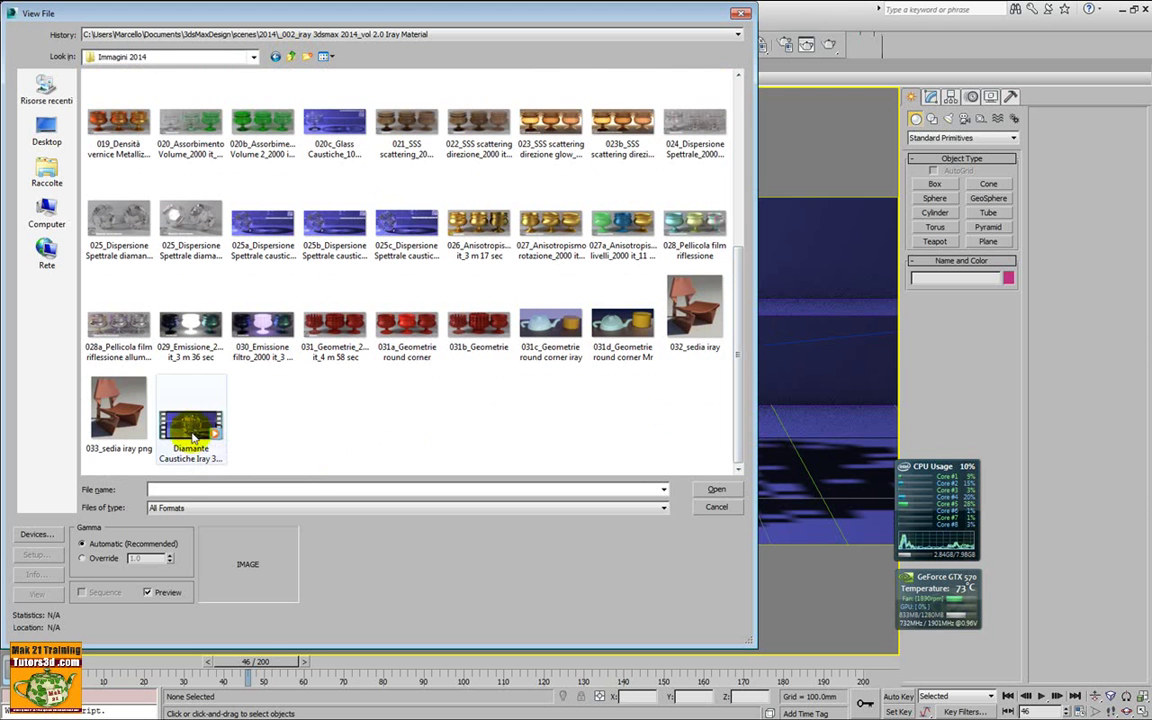
pyautogui.click(715, 492)
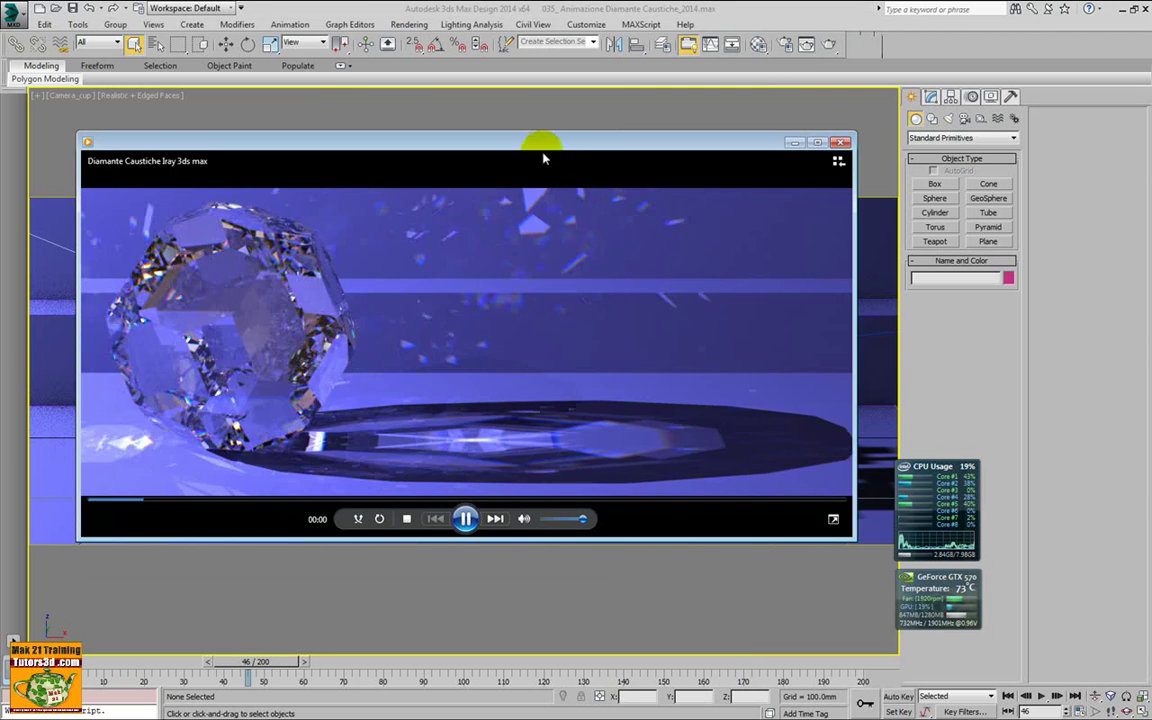
# Nudge the player window left, restart the caustics clip, pausing at 00:02 and then 00:03
pyautogui.moveTo(543, 157); pyautogui.dragTo(524, 141)
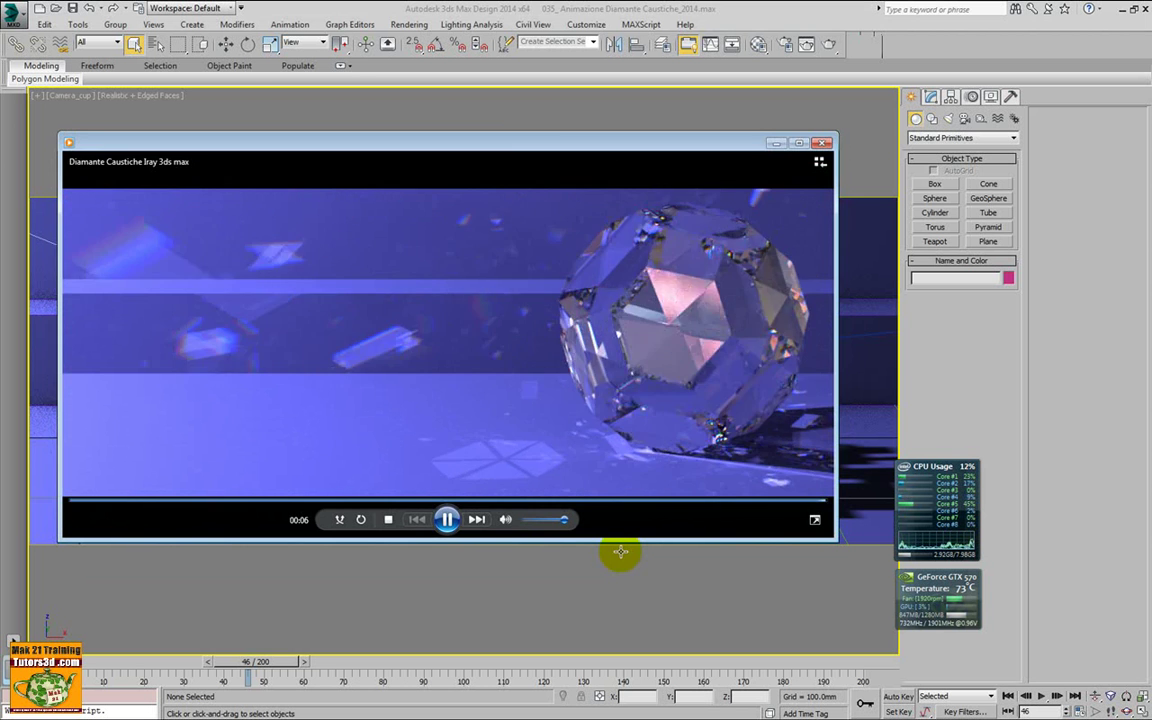
pyautogui.click(447, 519)
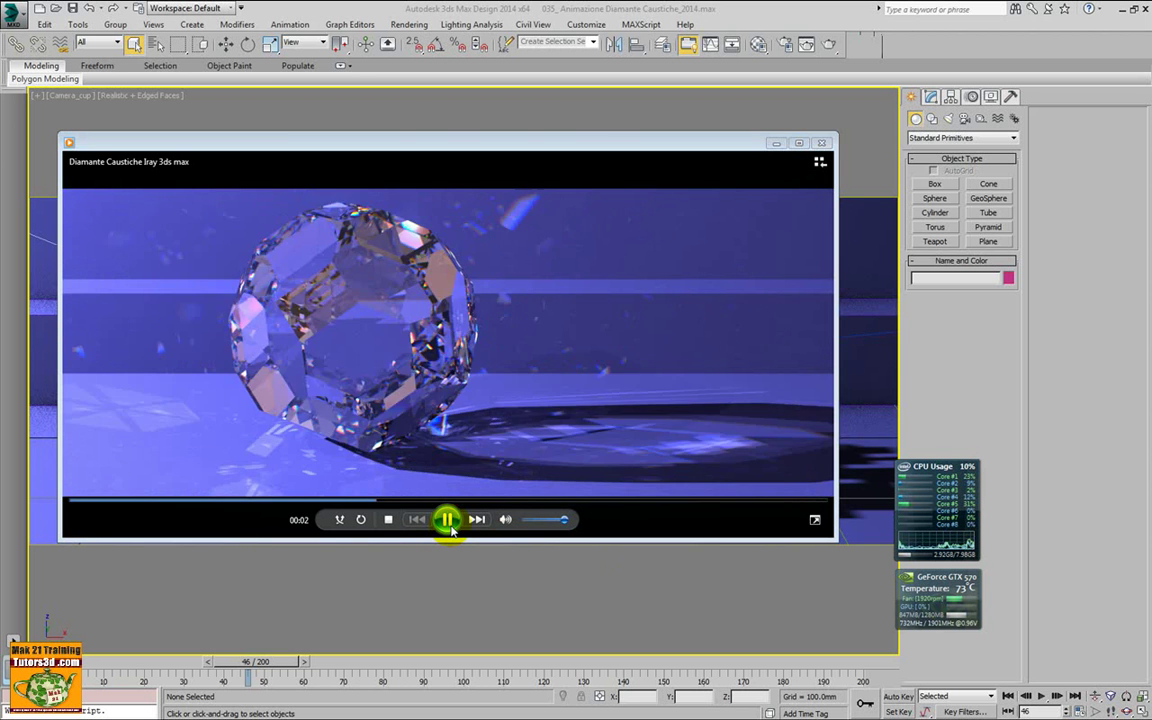
pyautogui.click(447, 519)
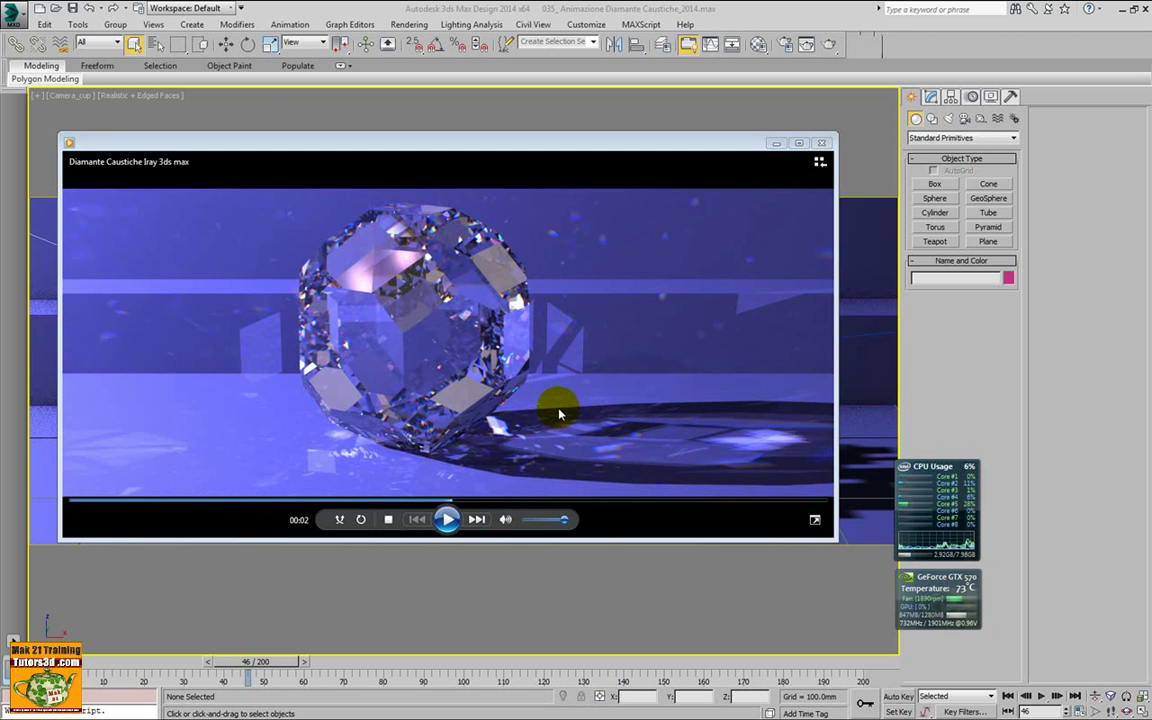
pyautogui.click(447, 519)
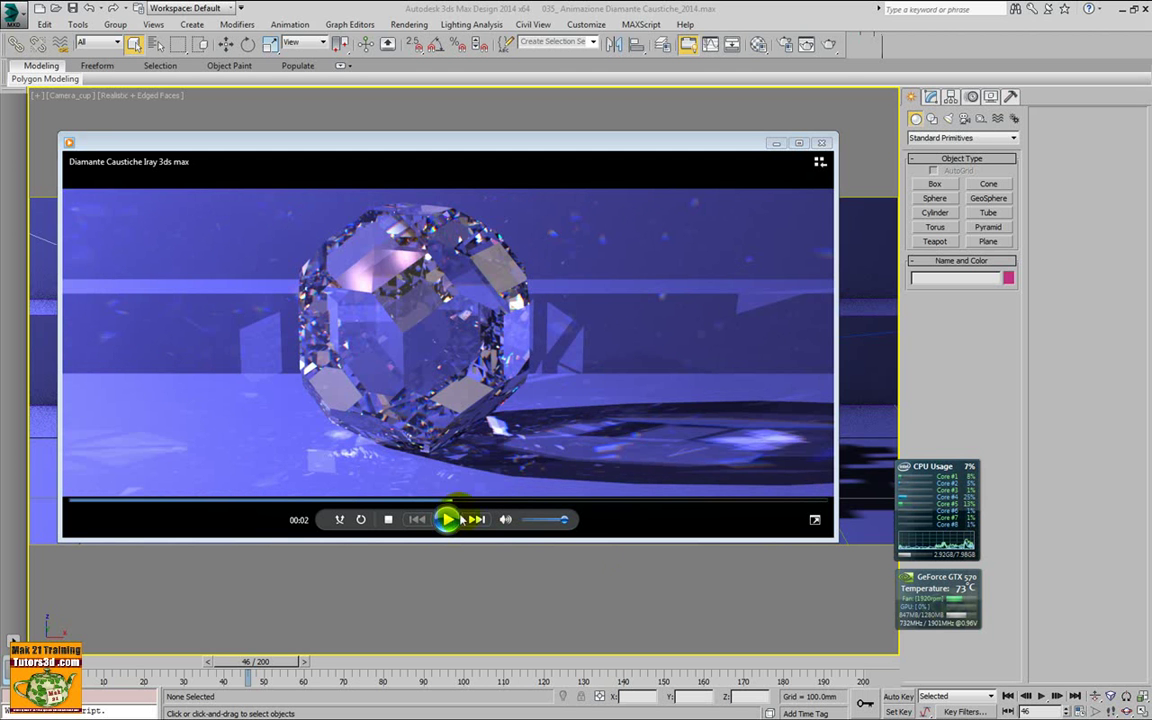
pyautogui.click(448, 519)
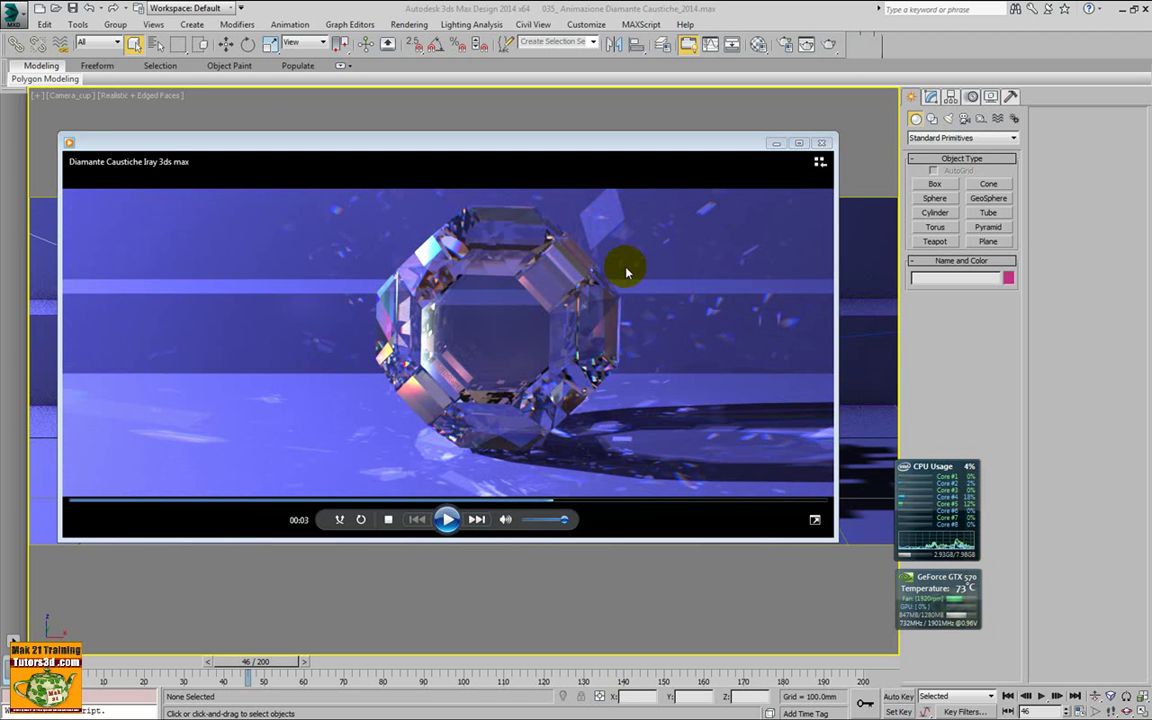
# Replay the clip from the start, pause it at 00:02, and shift the player window right
pyautogui.click(447, 519)
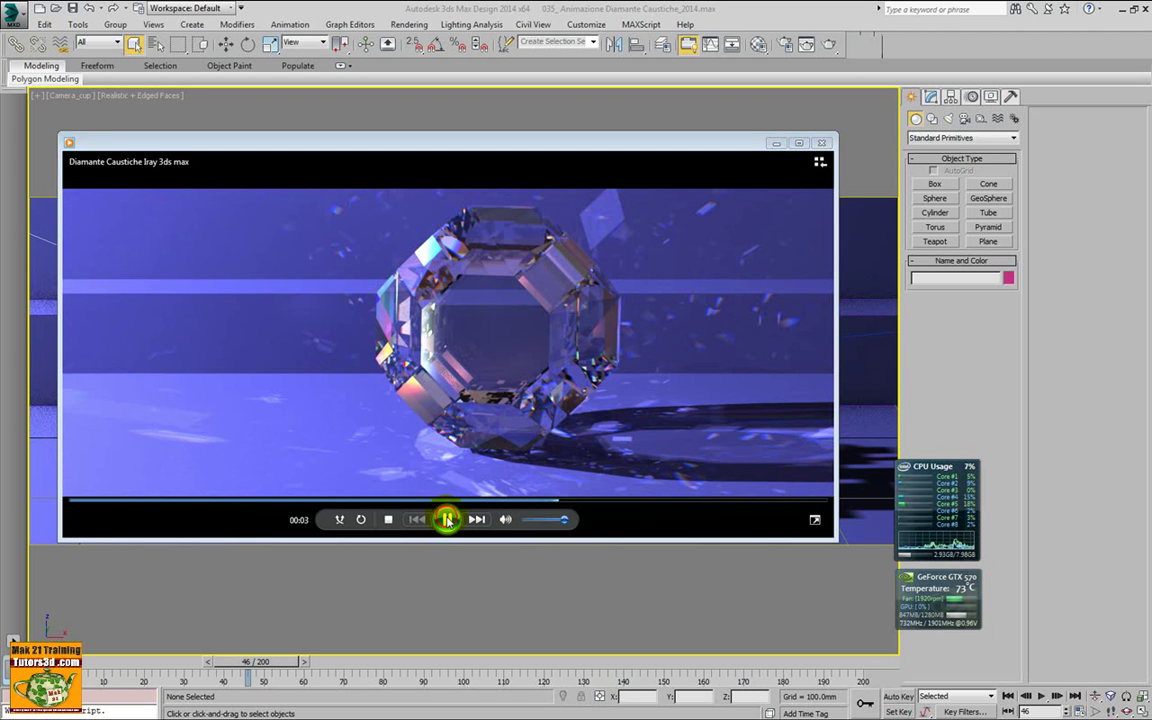
pyautogui.click(447, 519)
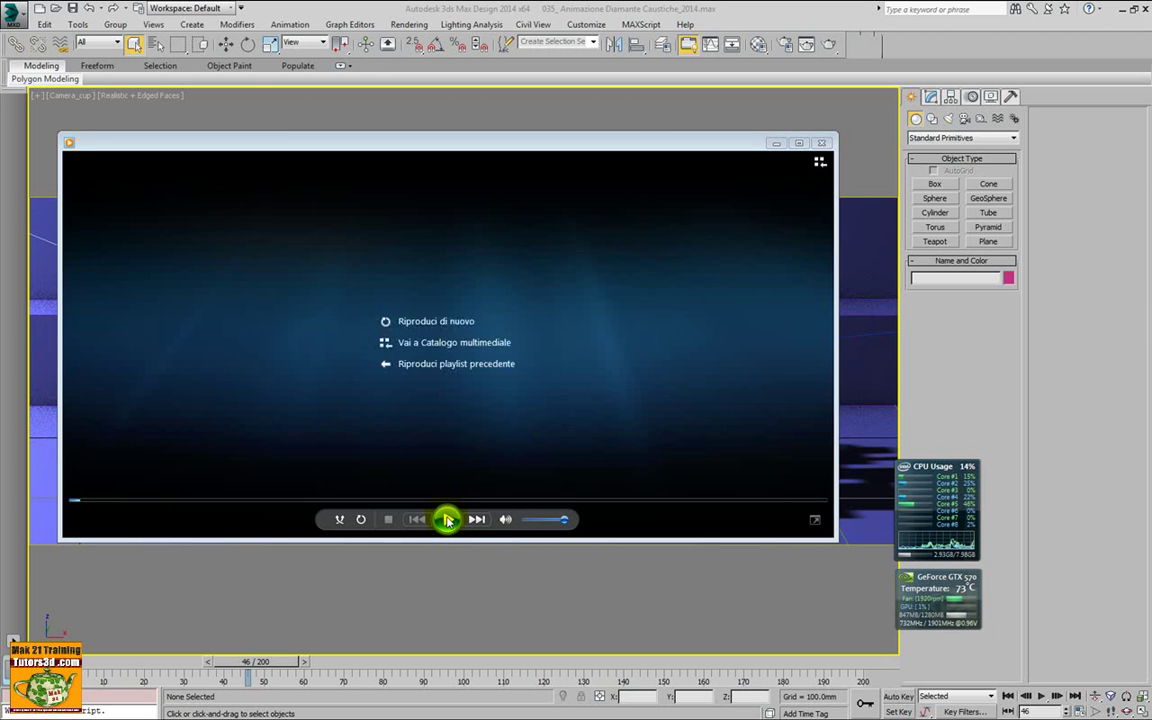
pyautogui.click(447, 519)
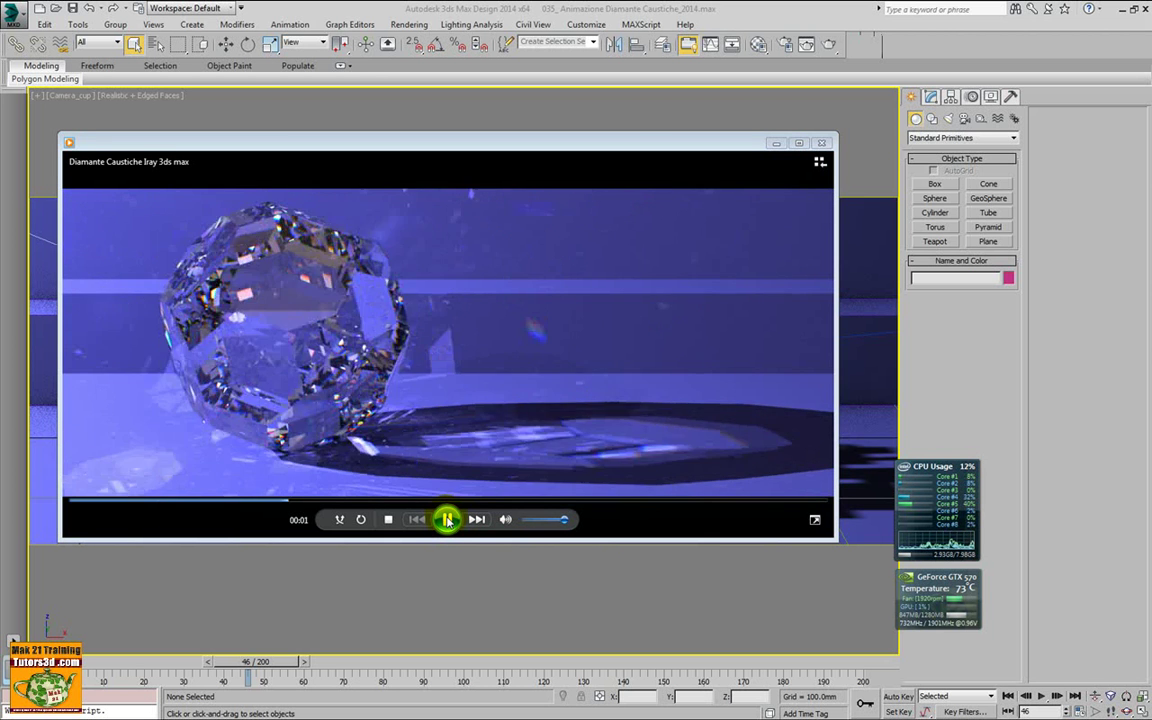
pyautogui.click(447, 519)
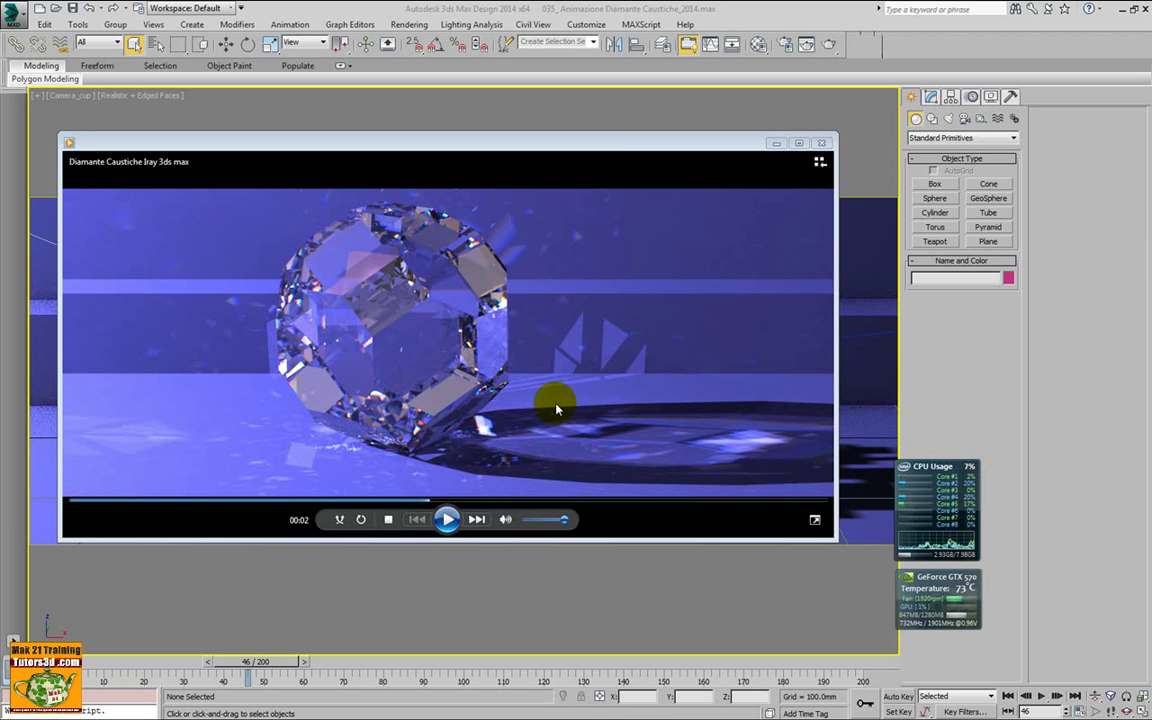
pyautogui.moveTo(607, 145); pyautogui.dragTo(638, 152)
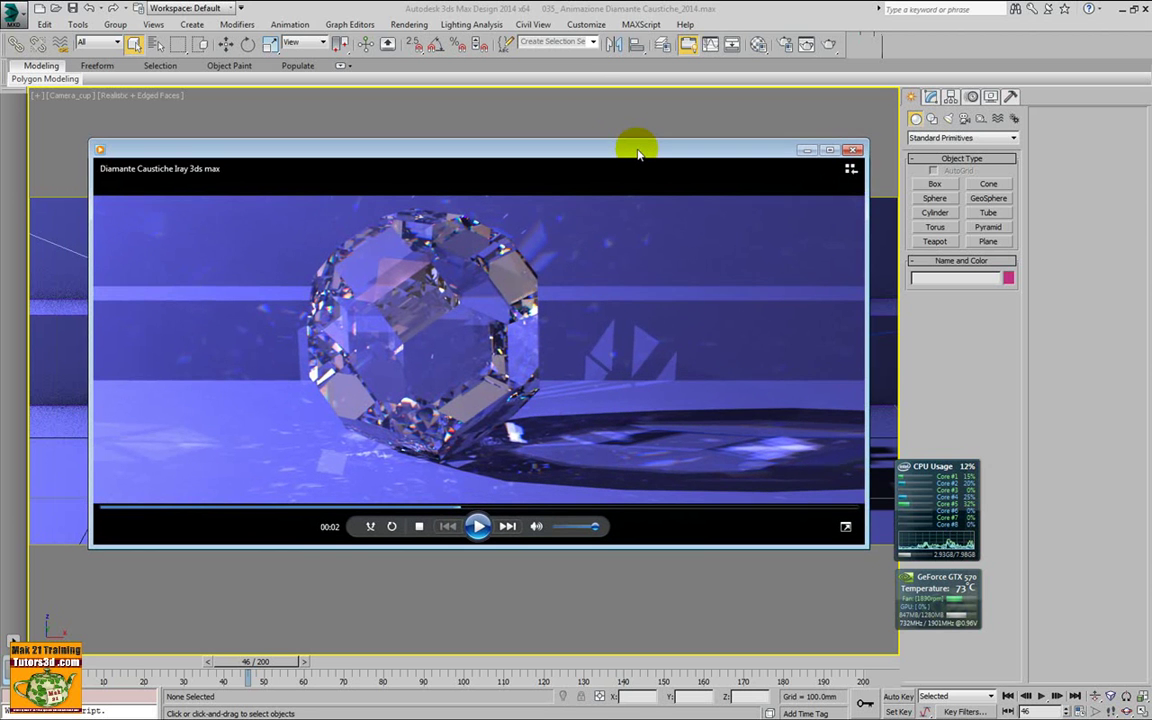